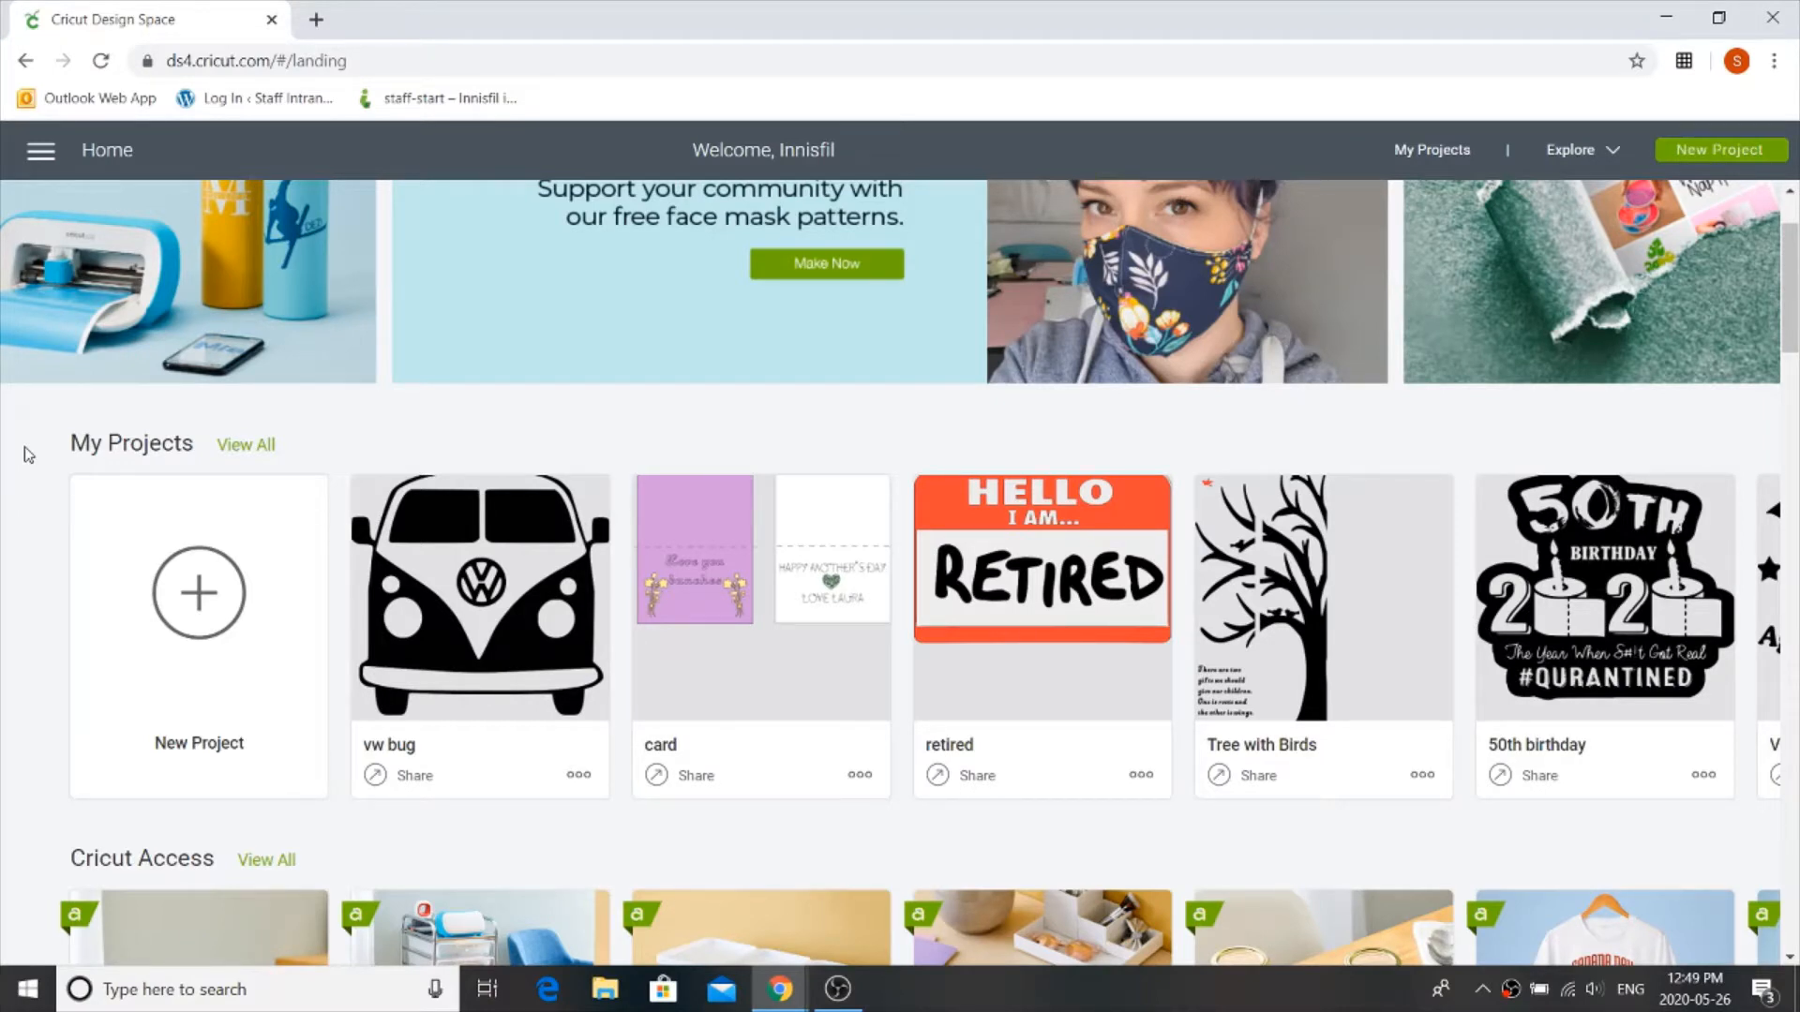
Start a new blank project and search the image library for "tag".
click(214, 605)
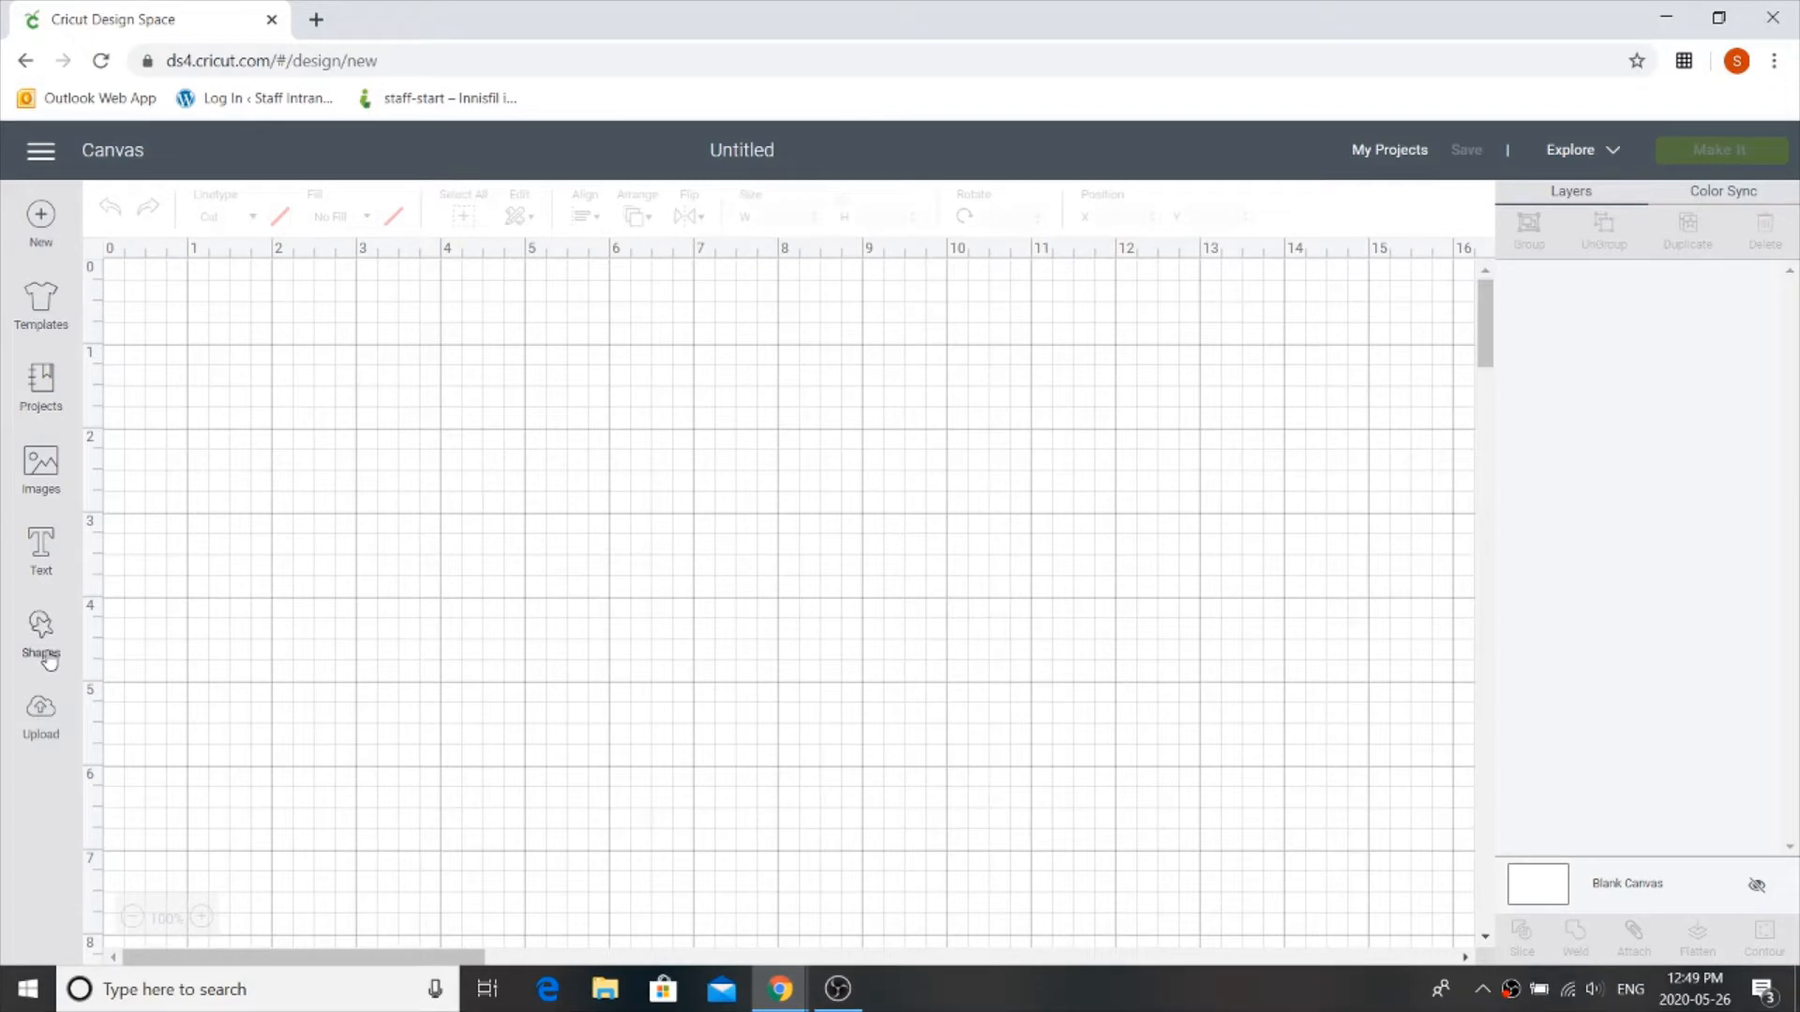
click(52, 471)
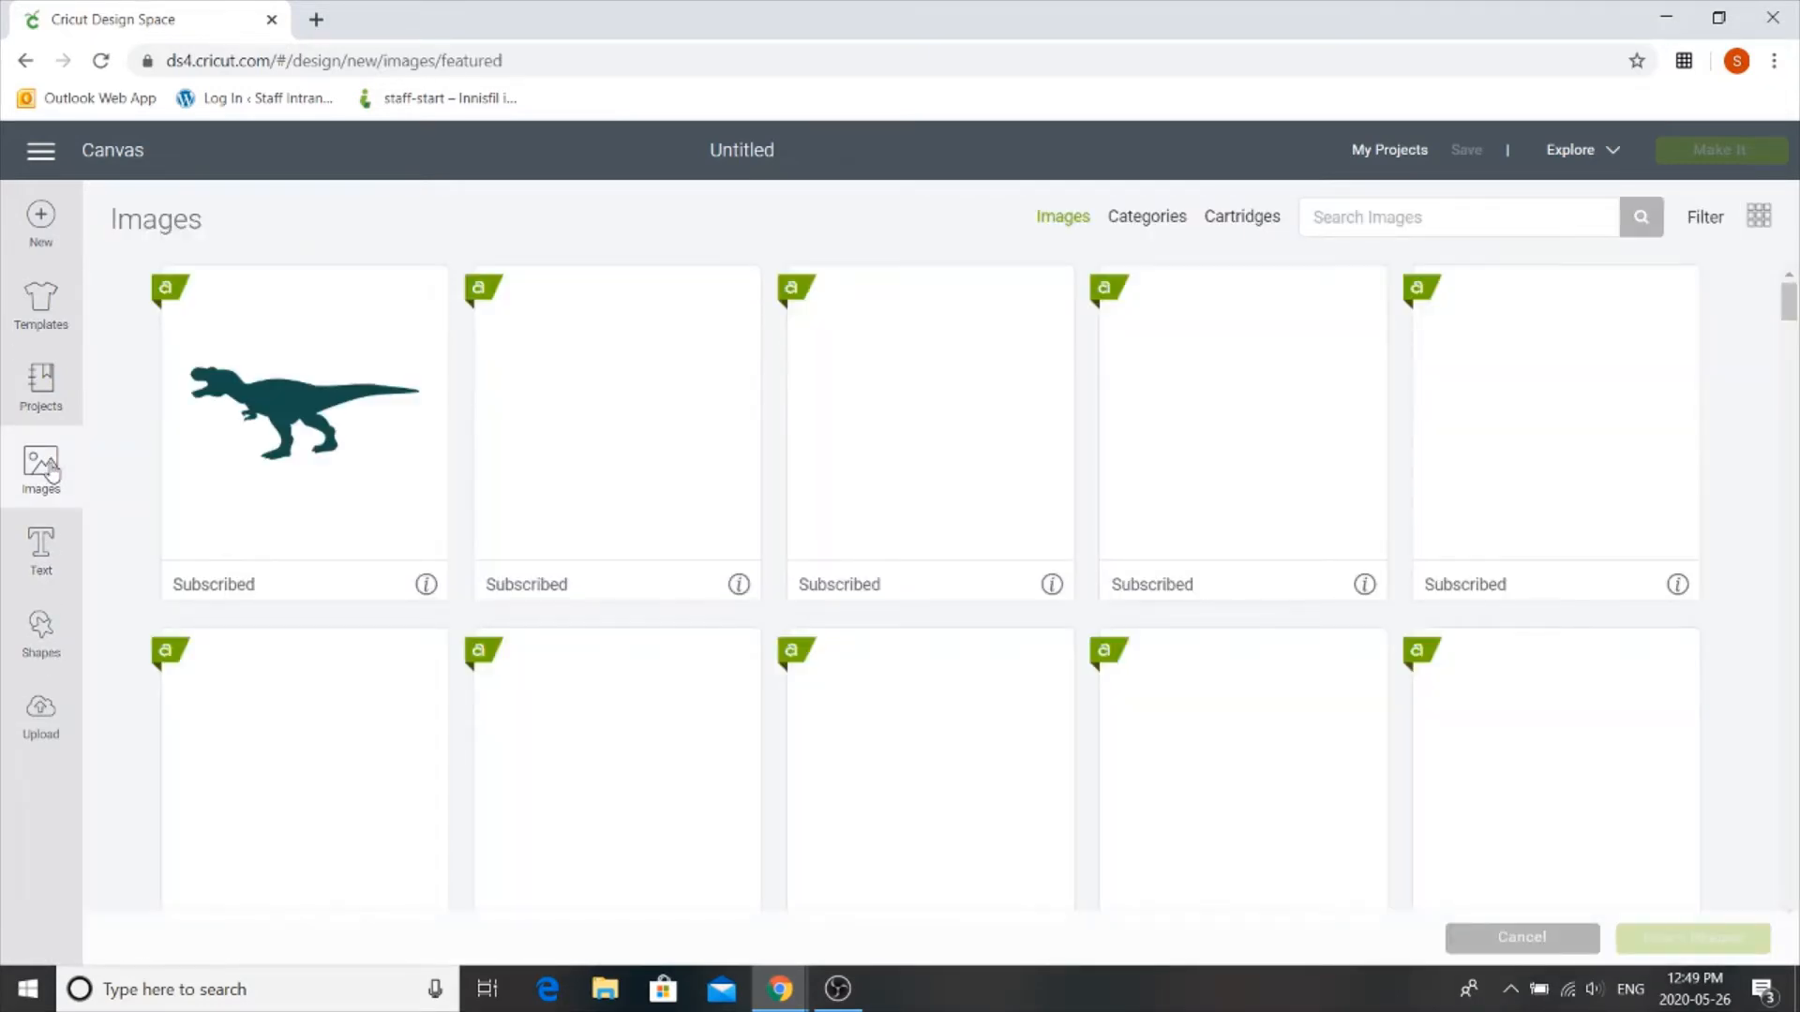
click(1377, 212)
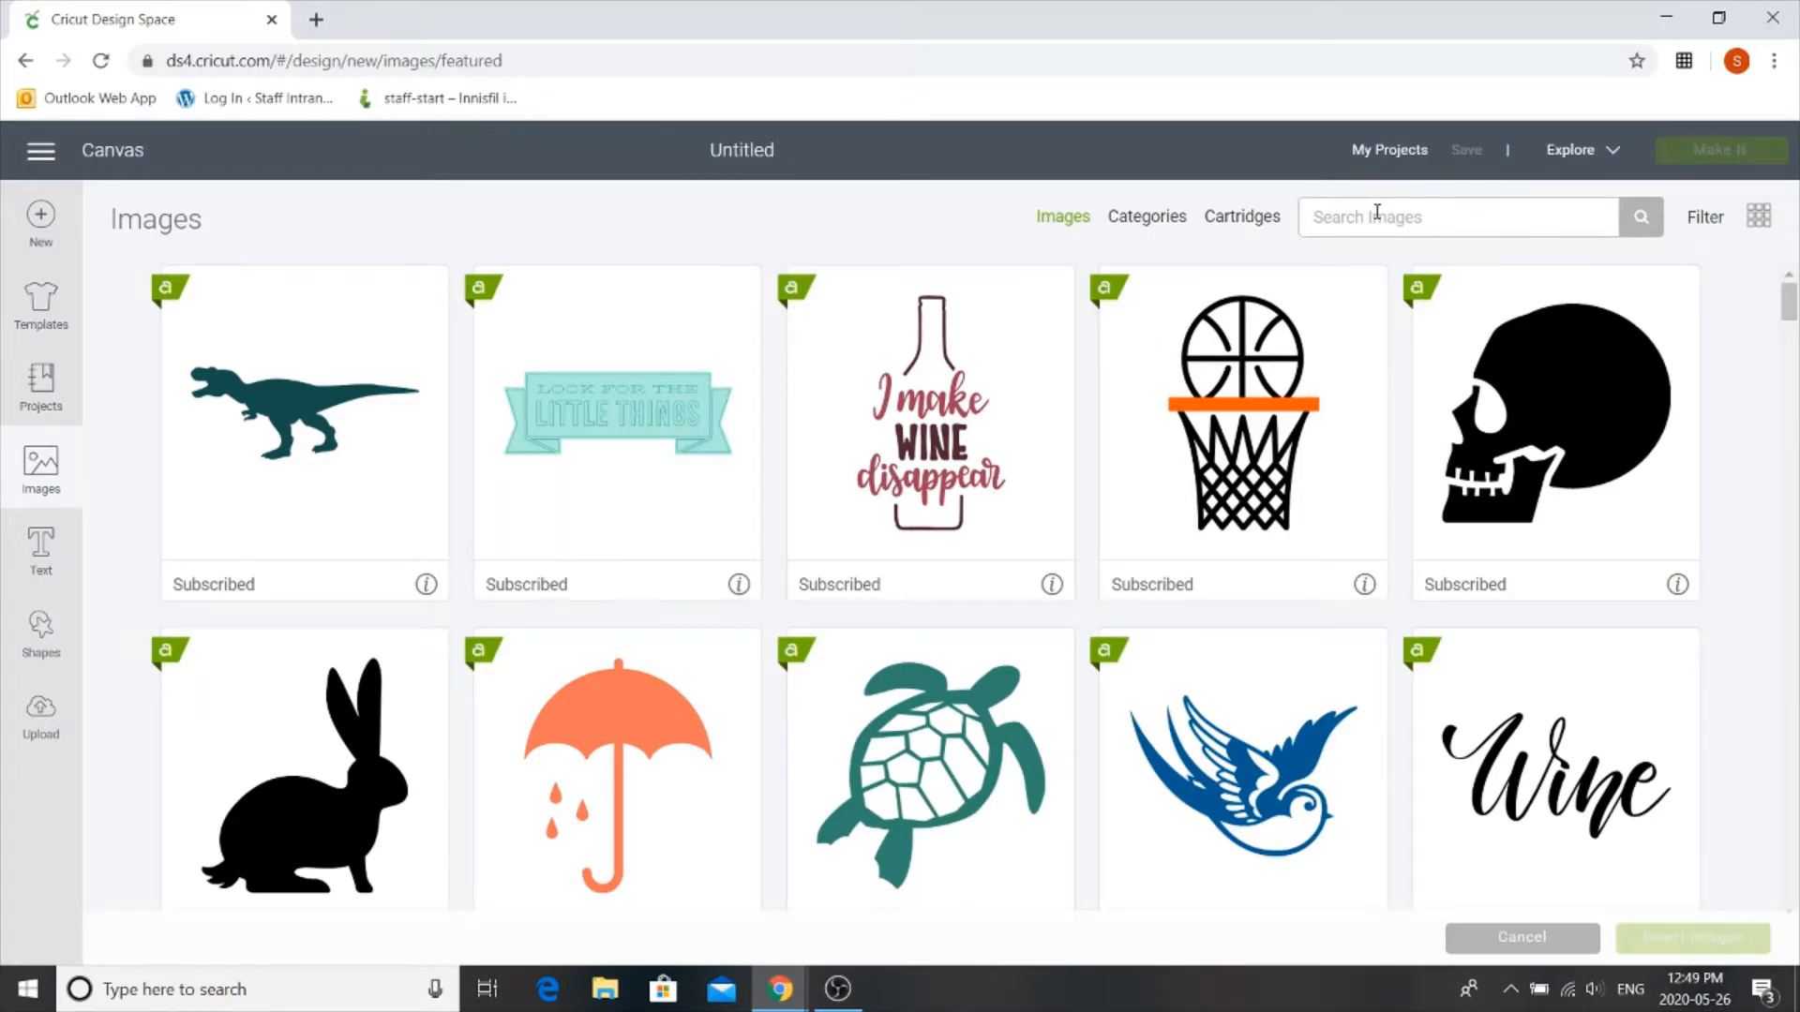
text(tag)
key(Return)
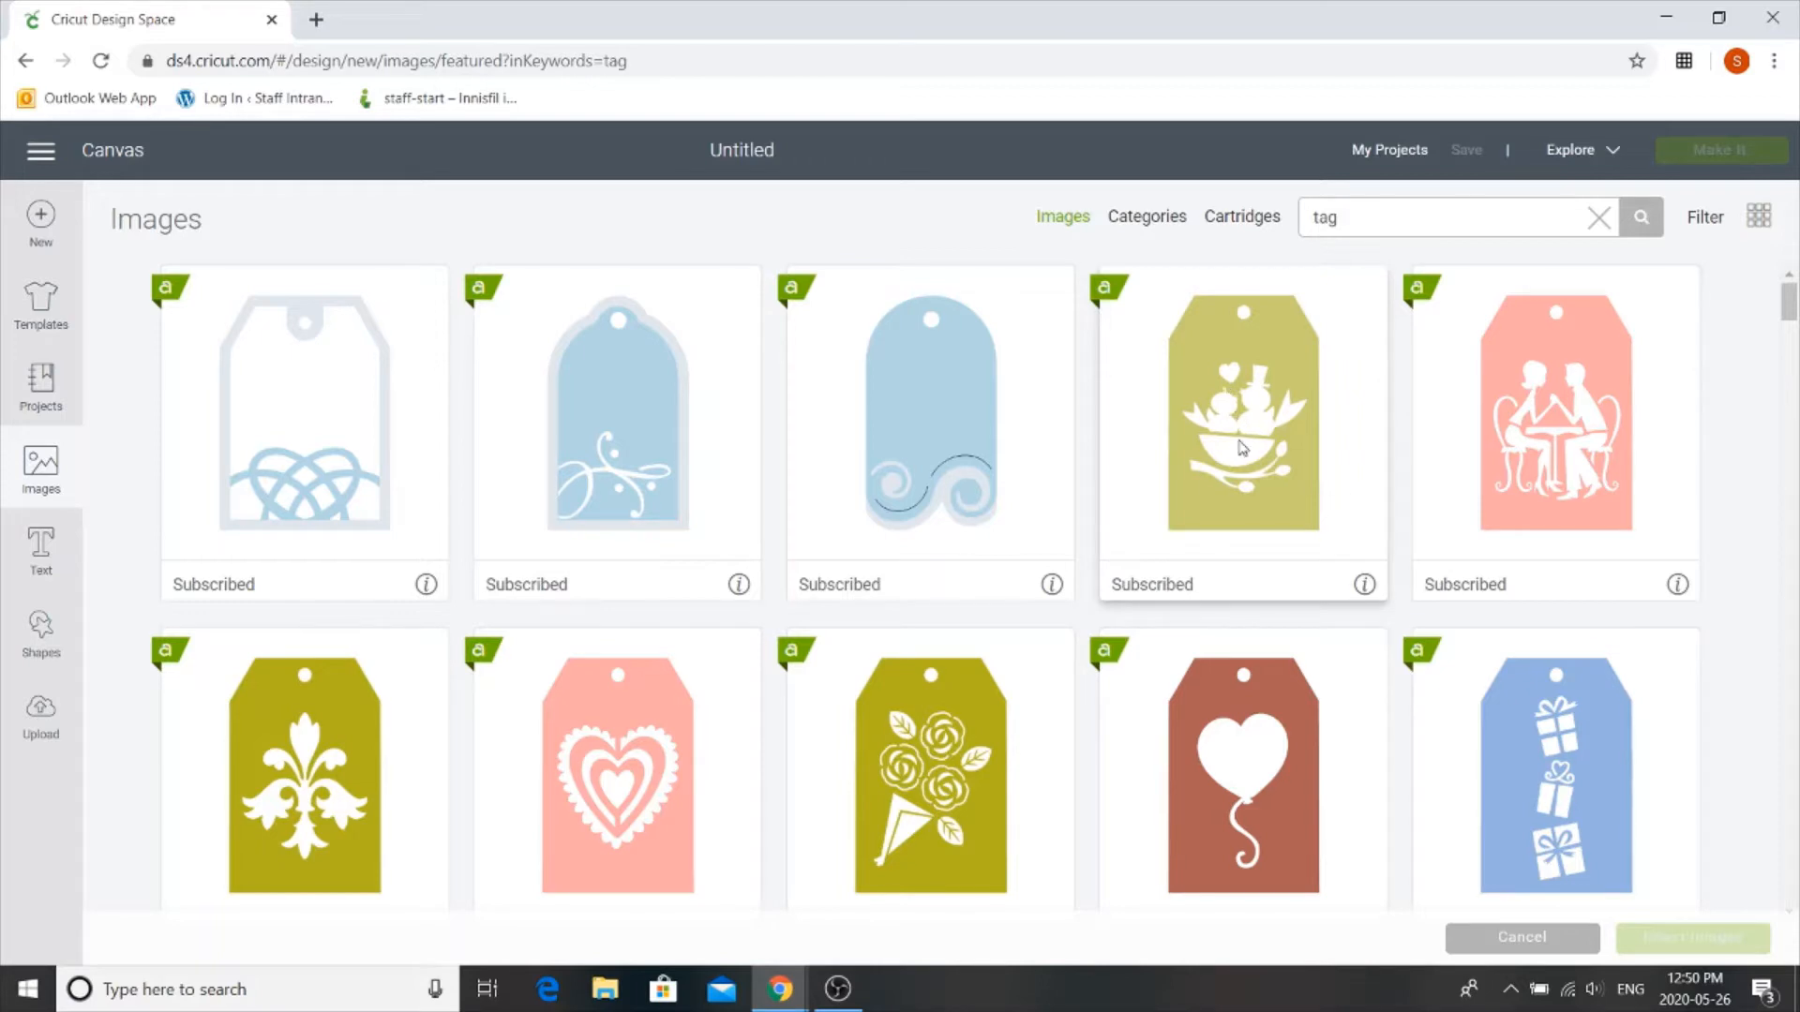
Find the Shoes tag image among the tag designs and insert it on the canvas.
scroll(1004, 677, down, 1)
scroll(1004, 677, down, 10)
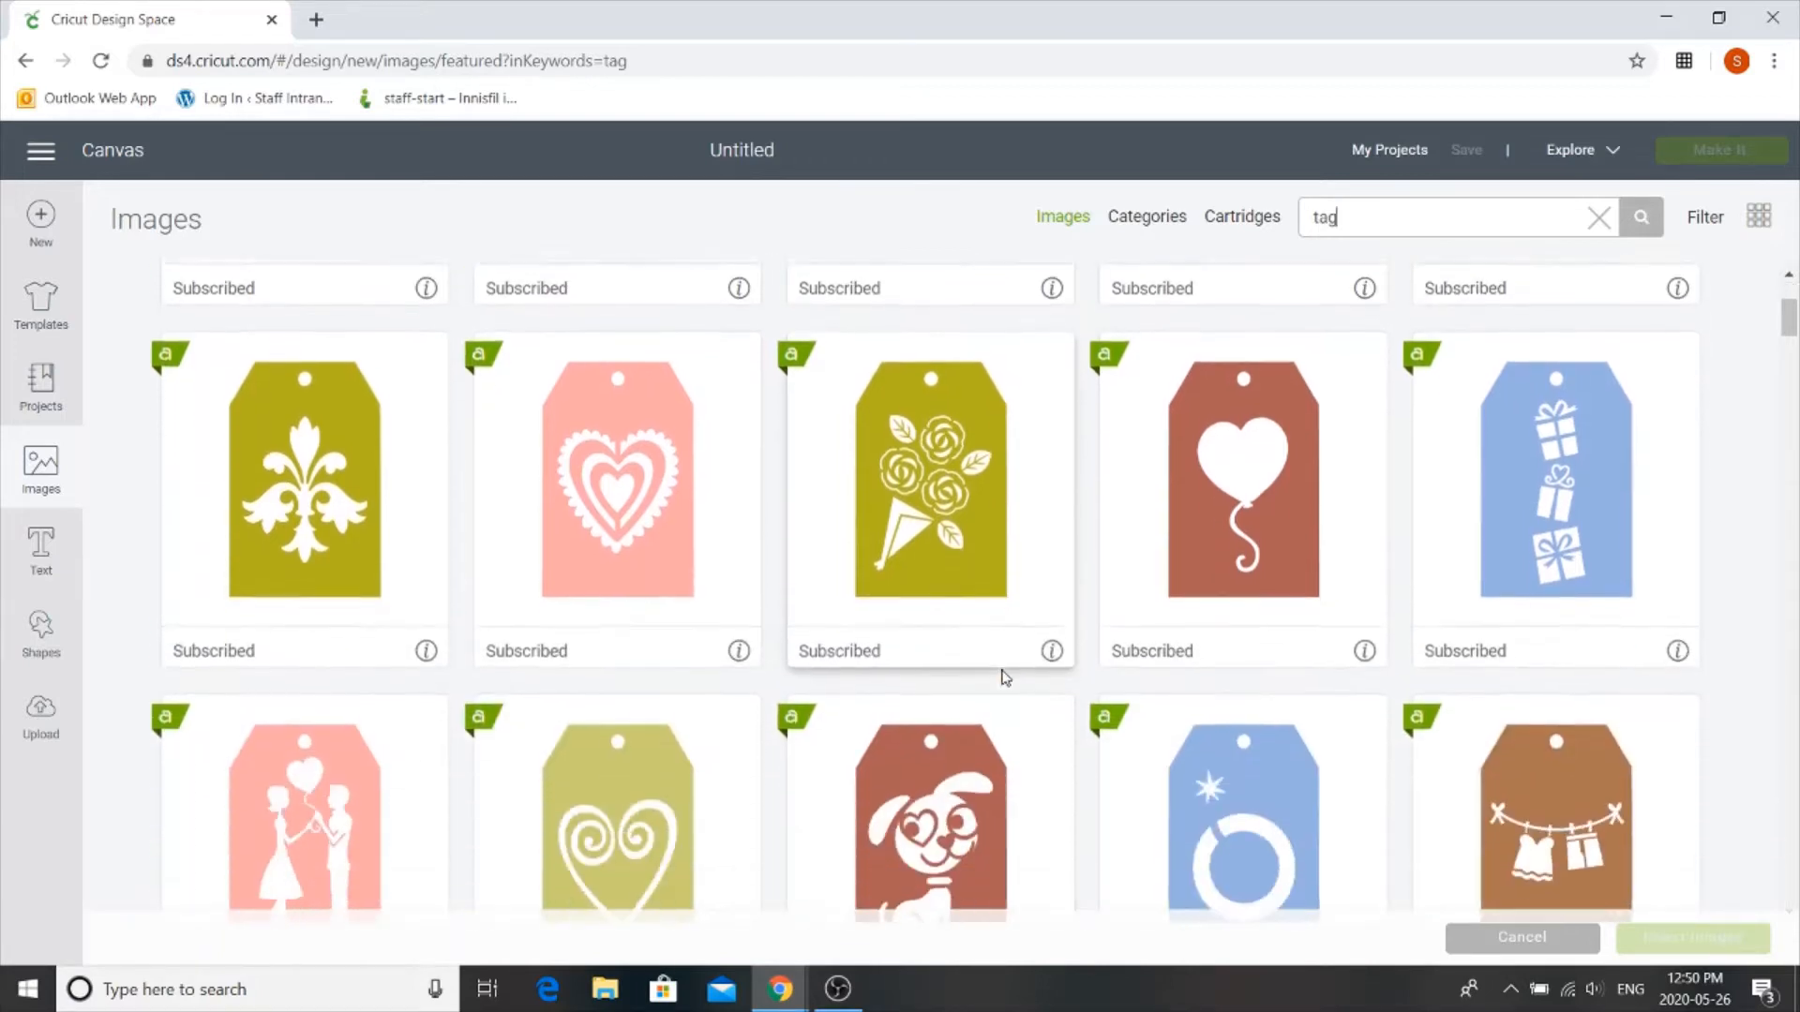
scroll(1004, 677, down, 10)
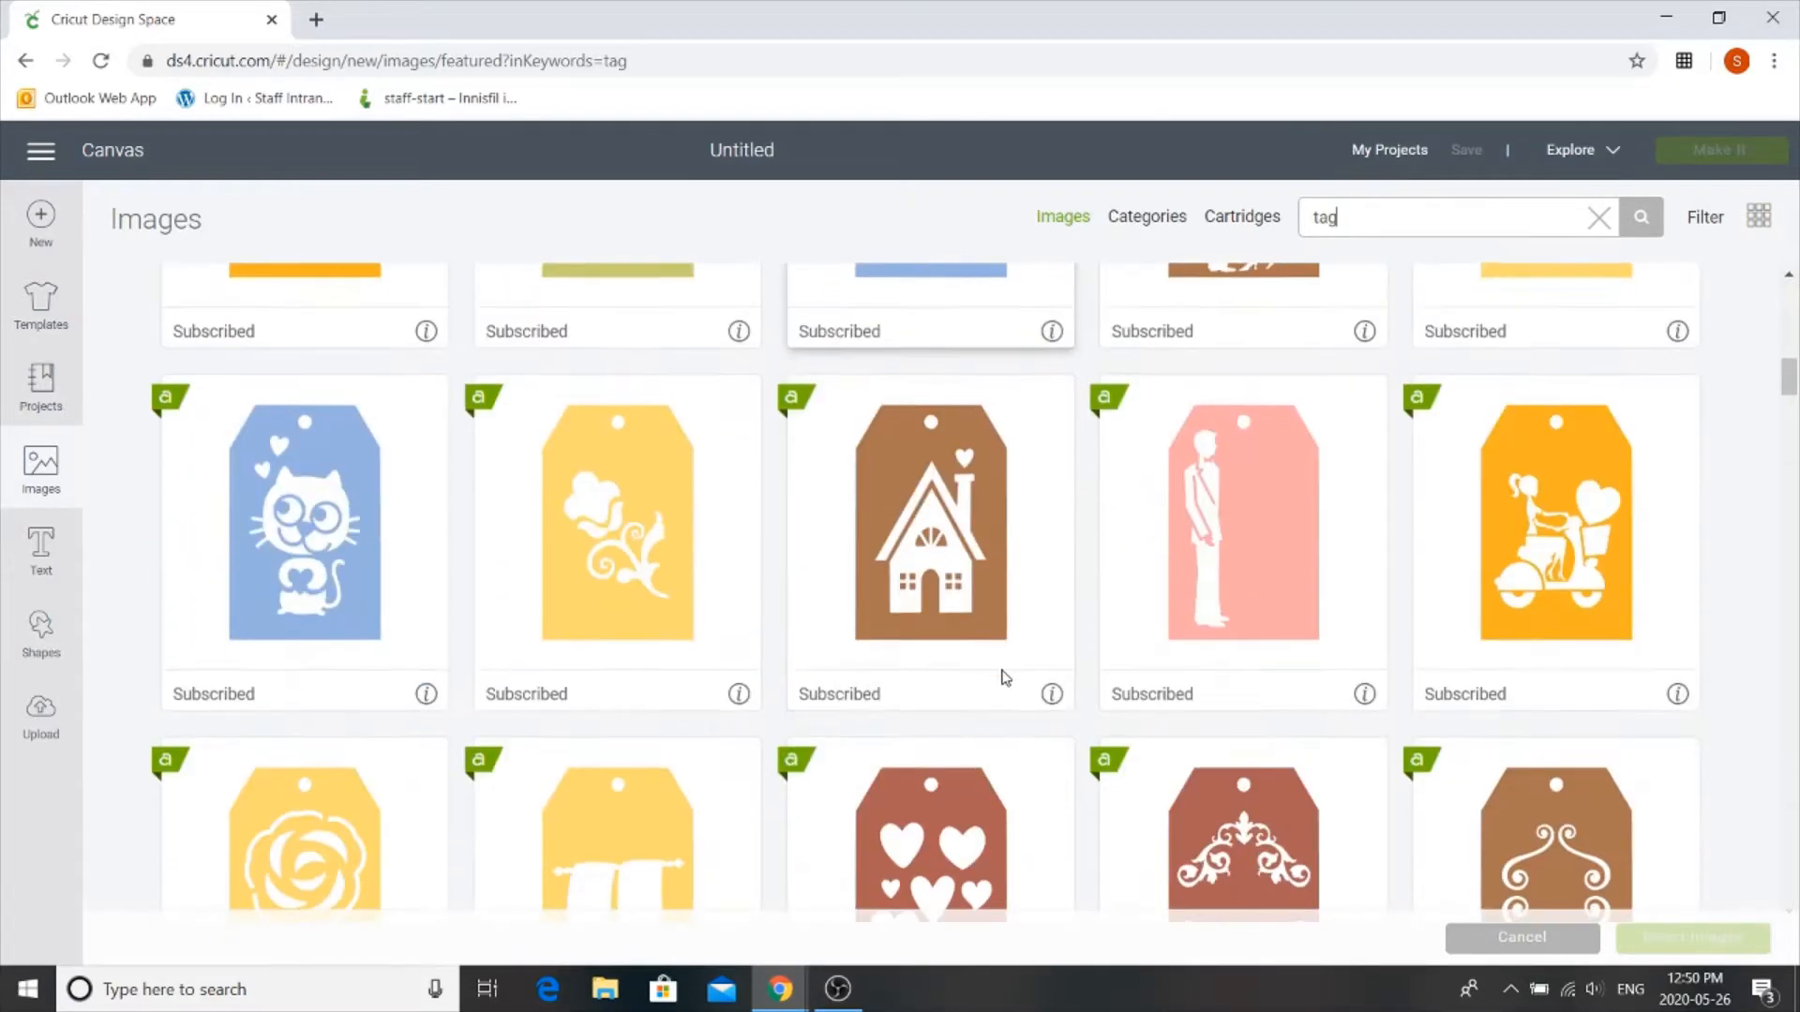
scroll(1004, 677, down, 7)
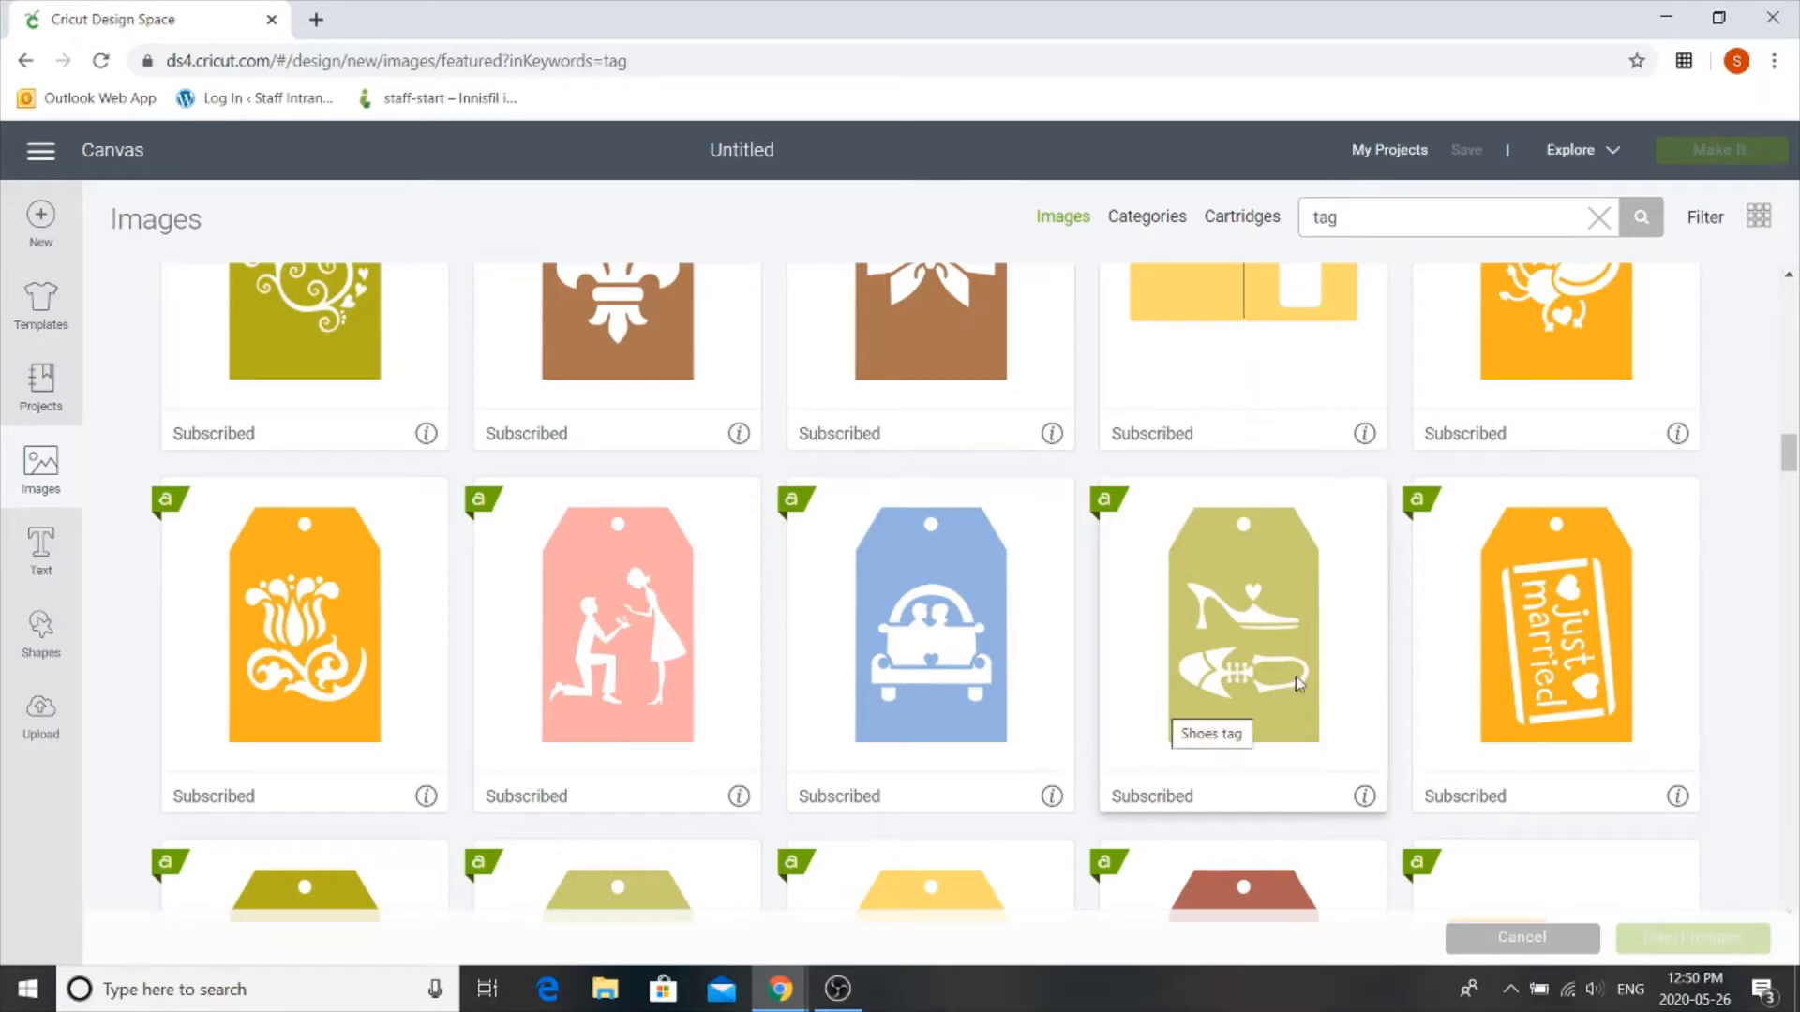
click(1209, 673)
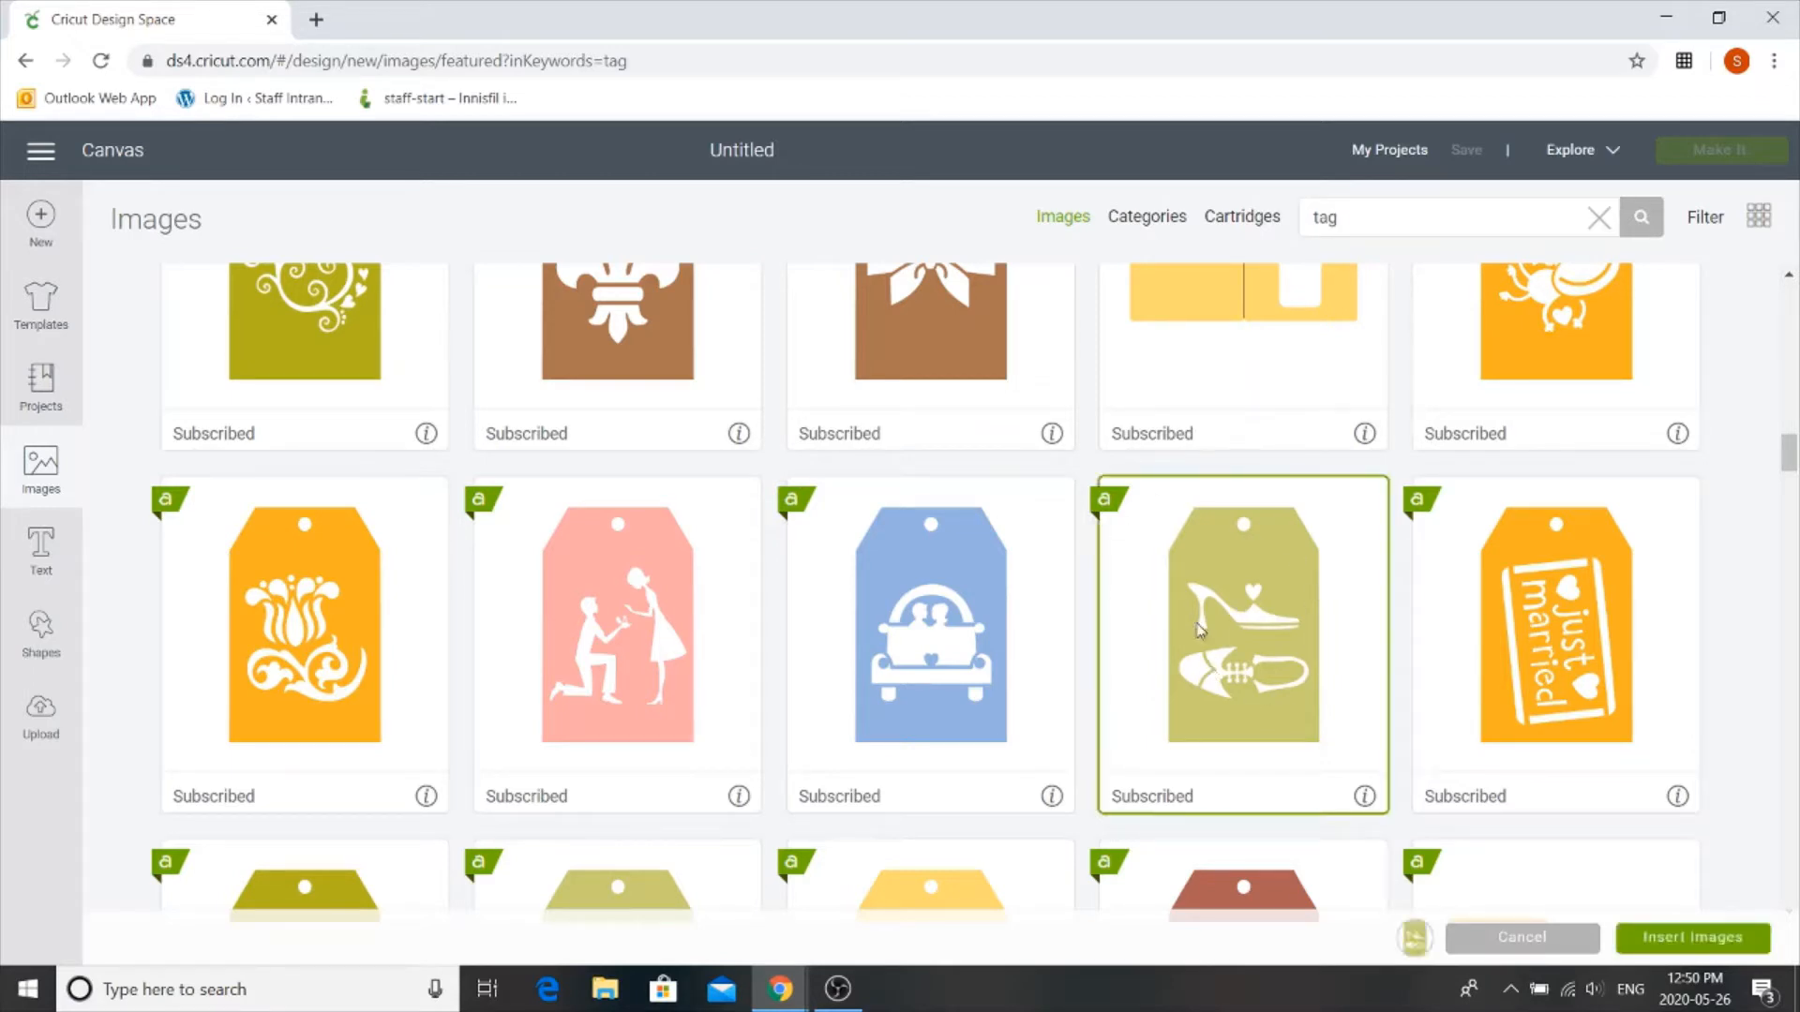
click(1668, 937)
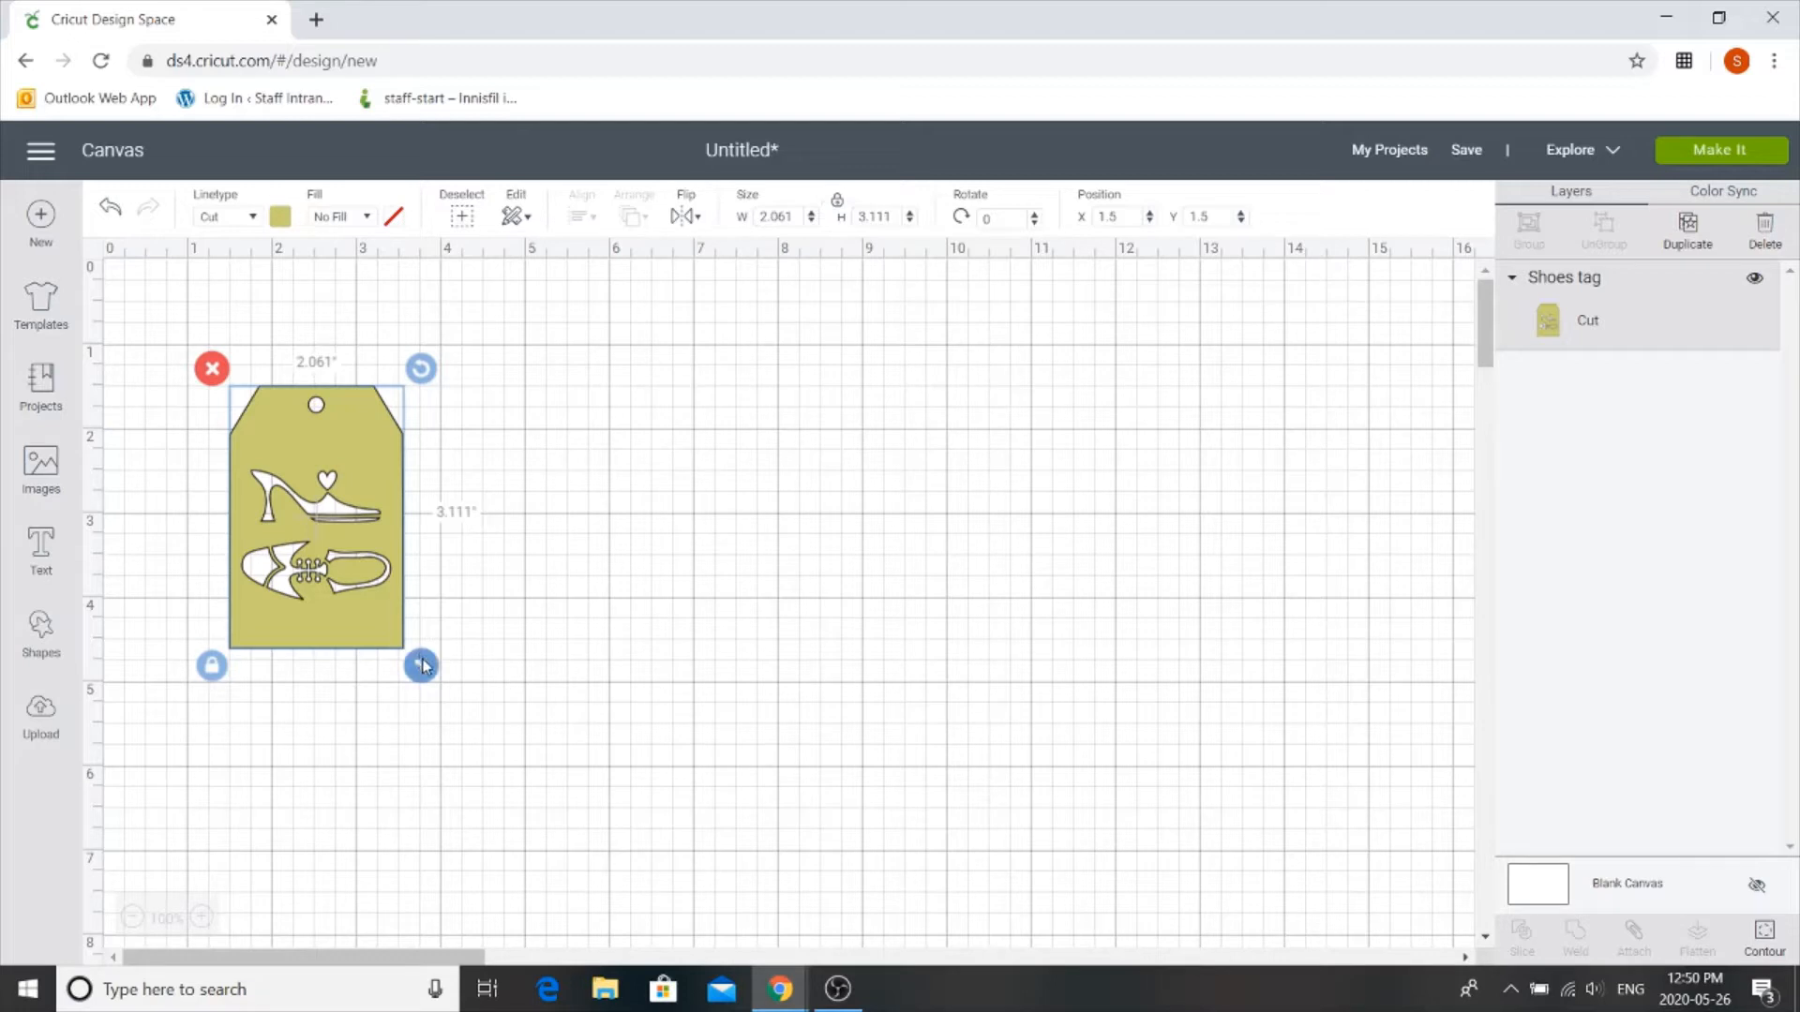
Set the shoes tag's width to 2.5 inches and move it to about X 0.72, Y 0.82 on the canvas.
drag(421, 666, 490, 772)
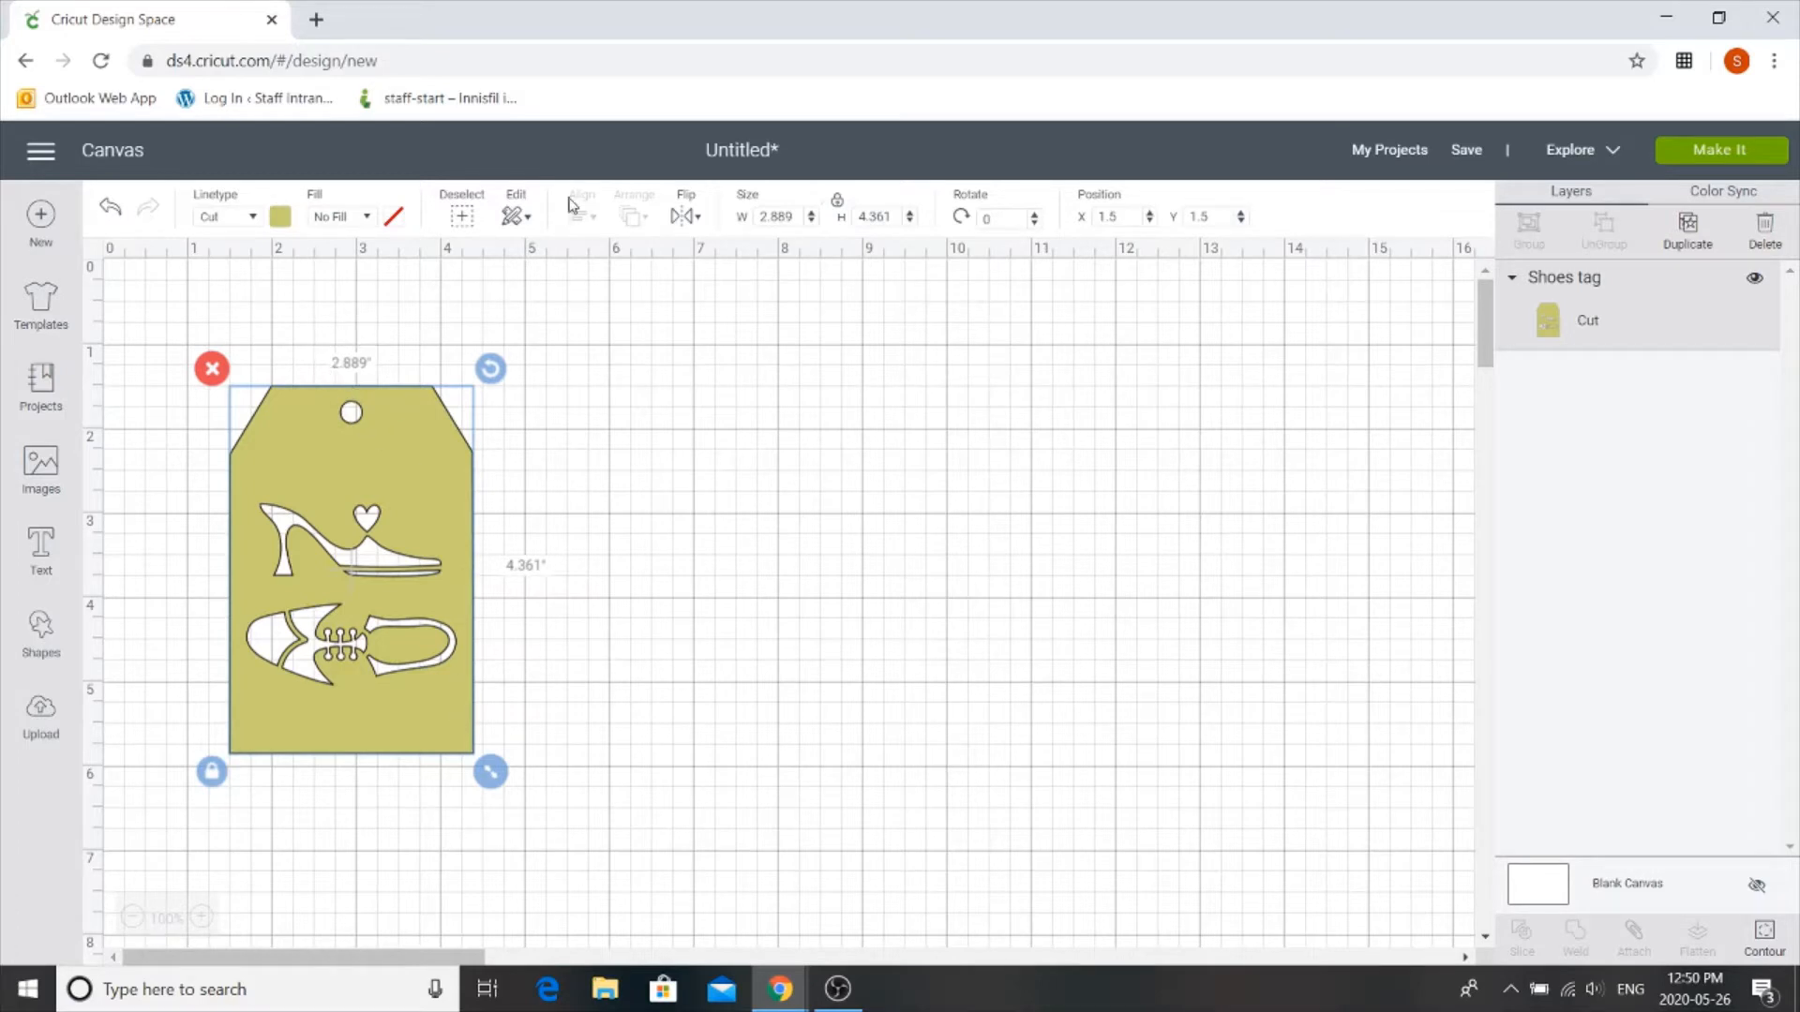
double_click(784, 216)
text(2.5)
key(Return)
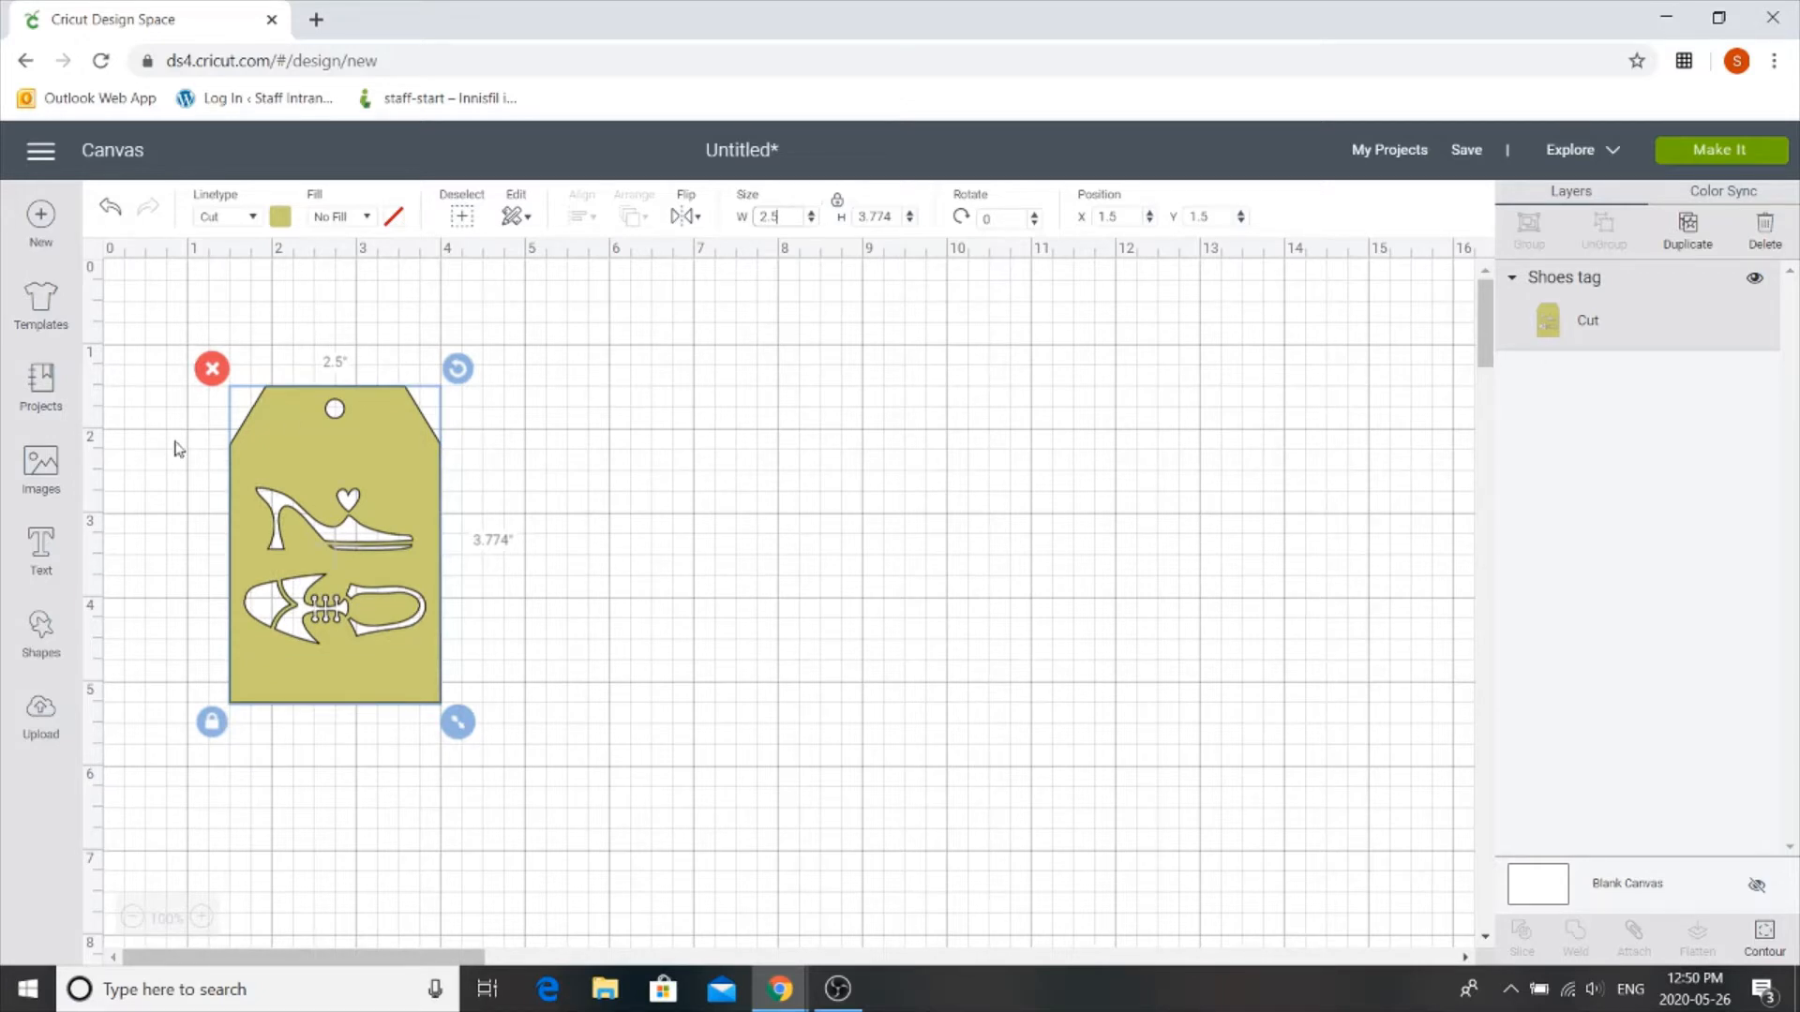
drag(347, 435, 285, 382)
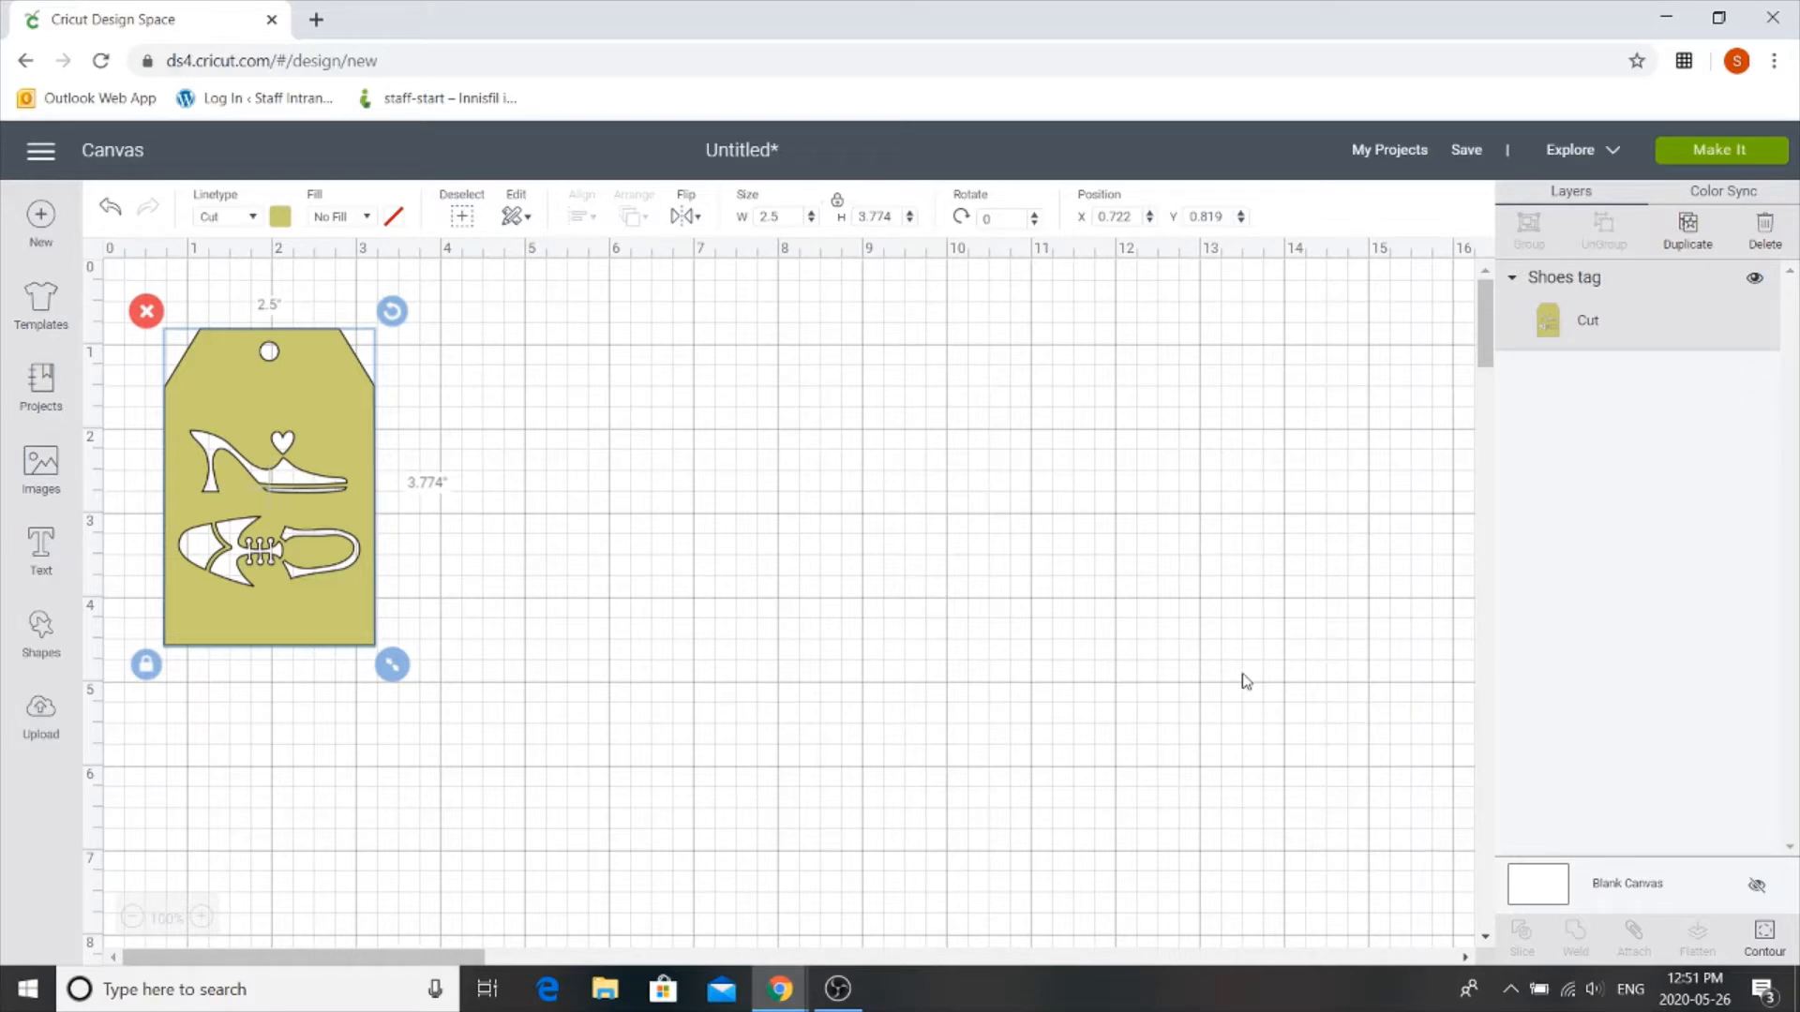
Hide the heart, high-heel shoe and heel-shoe sole contours of the tag, keeping the lace-up shoe cut-outs.
click(1764, 936)
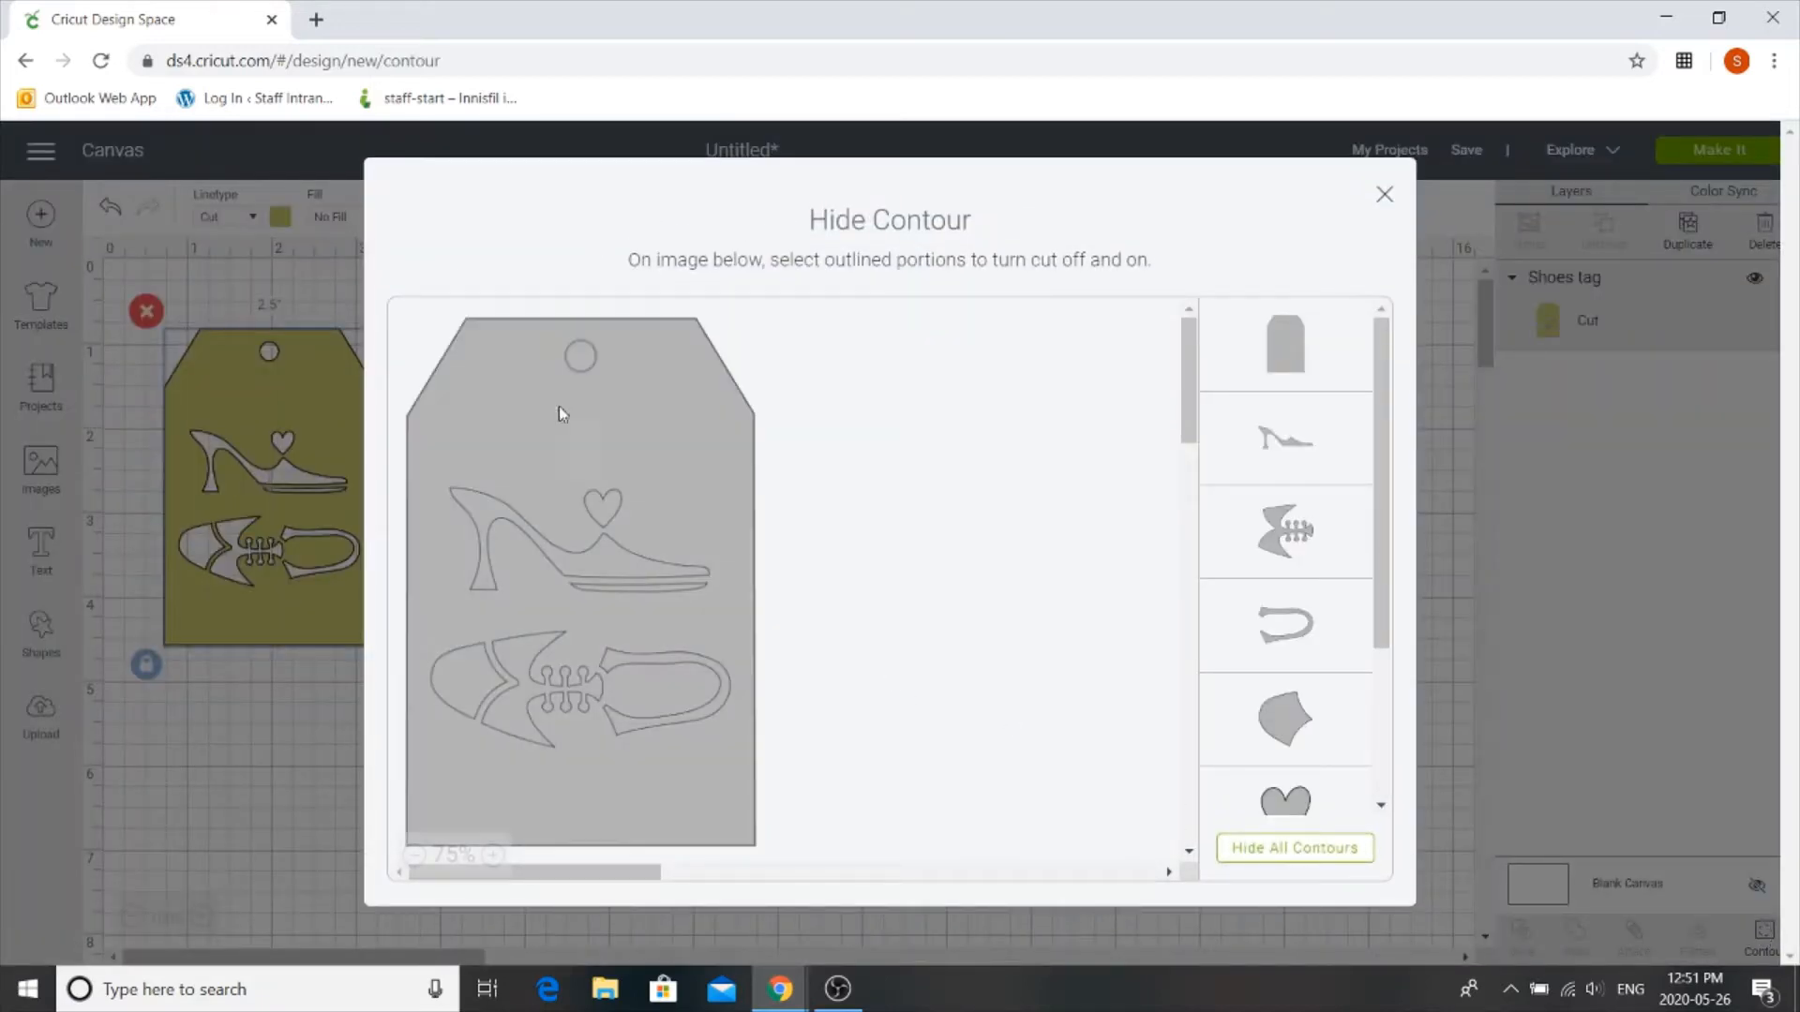
click(608, 515)
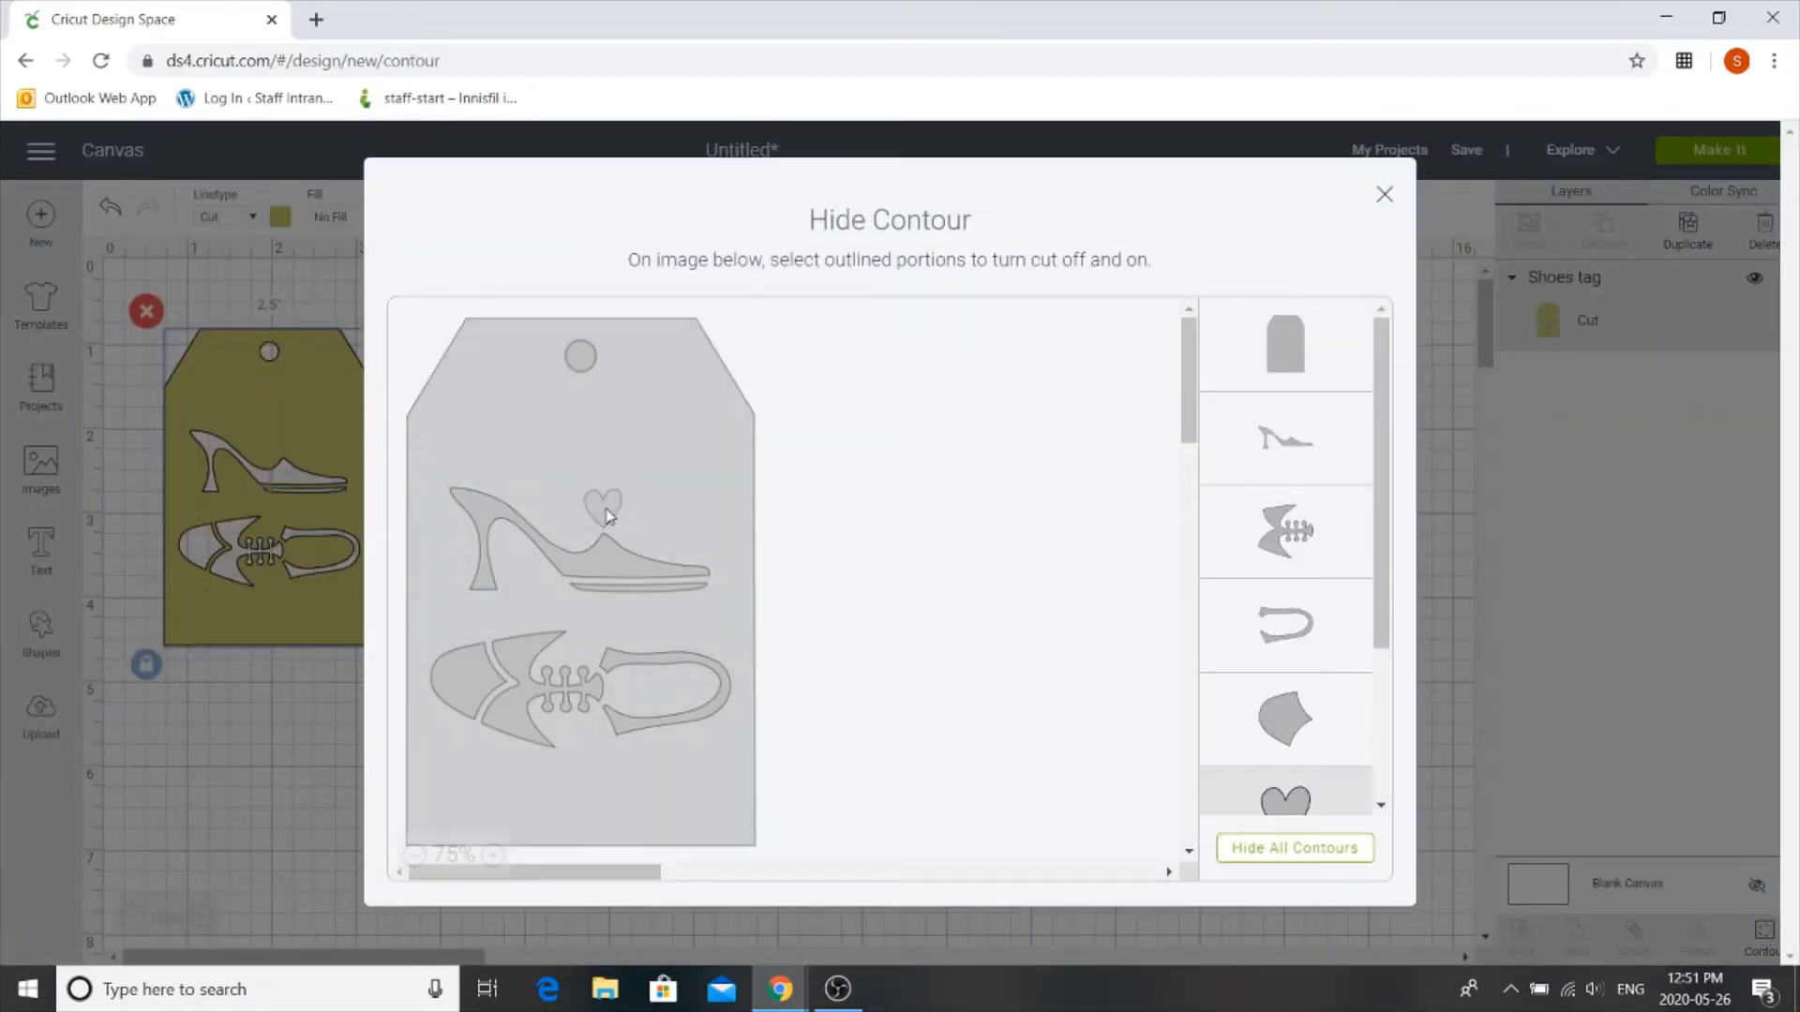
click(606, 563)
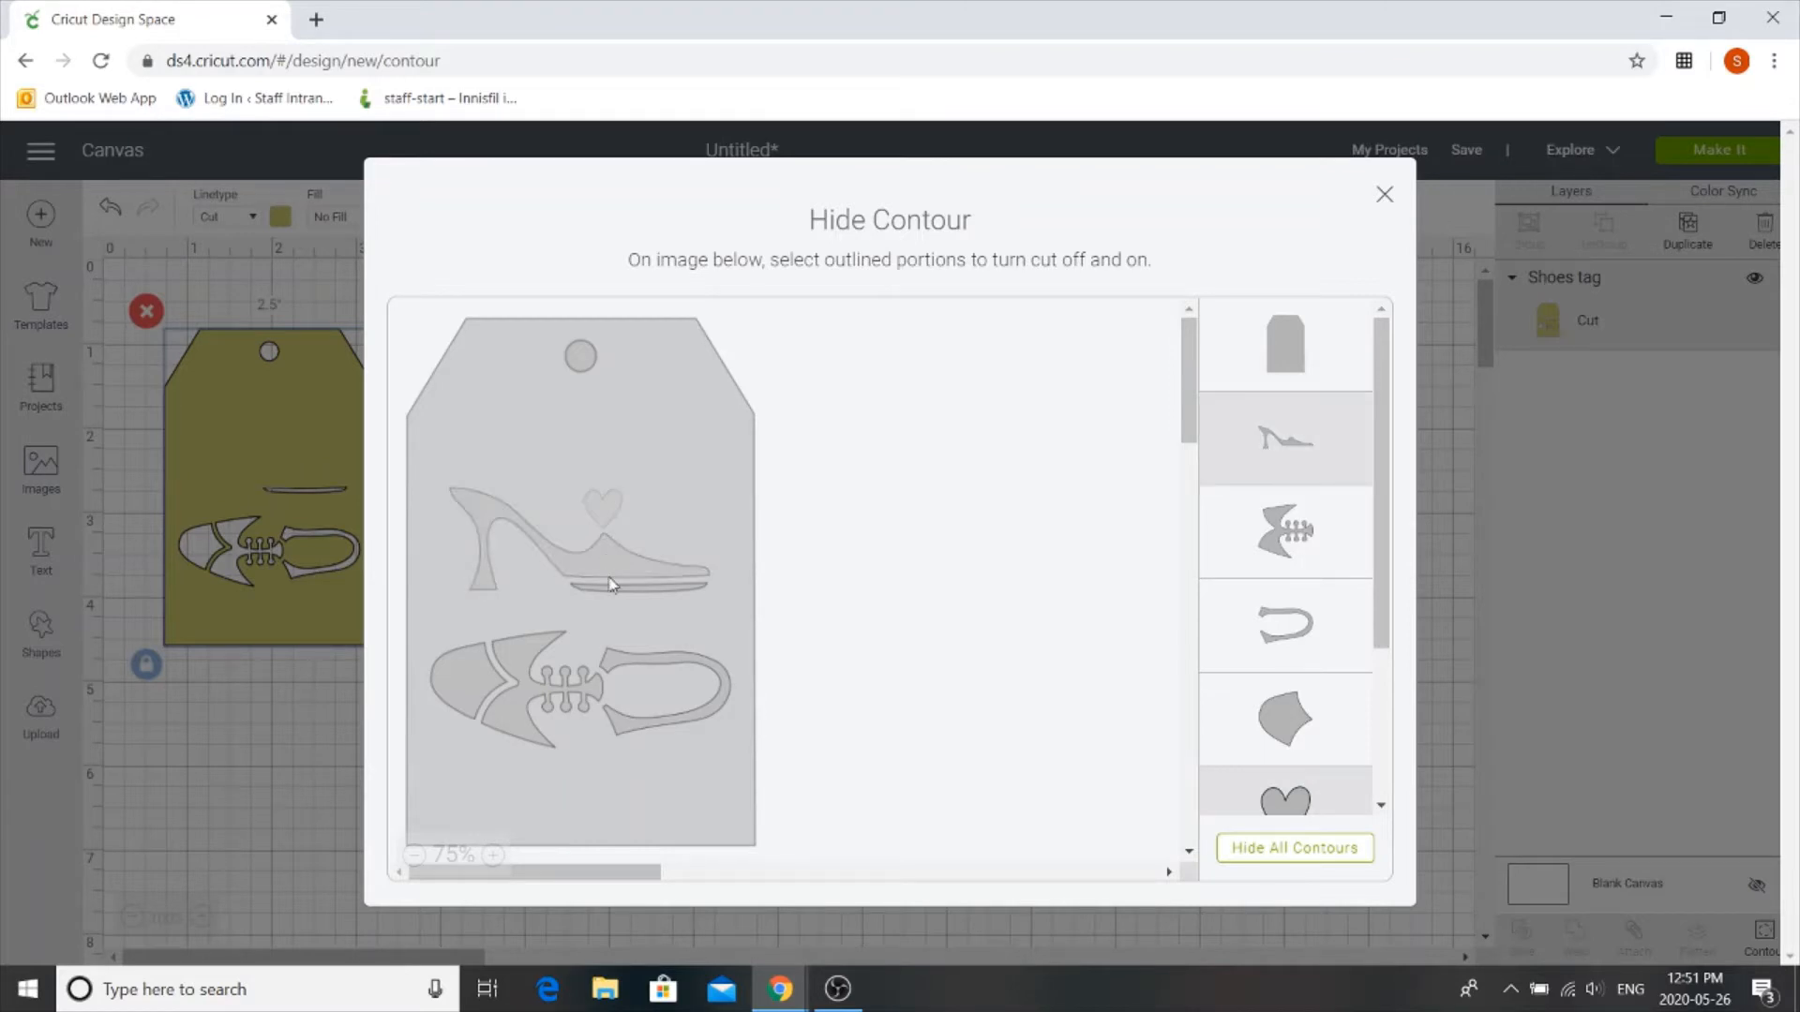
click(603, 590)
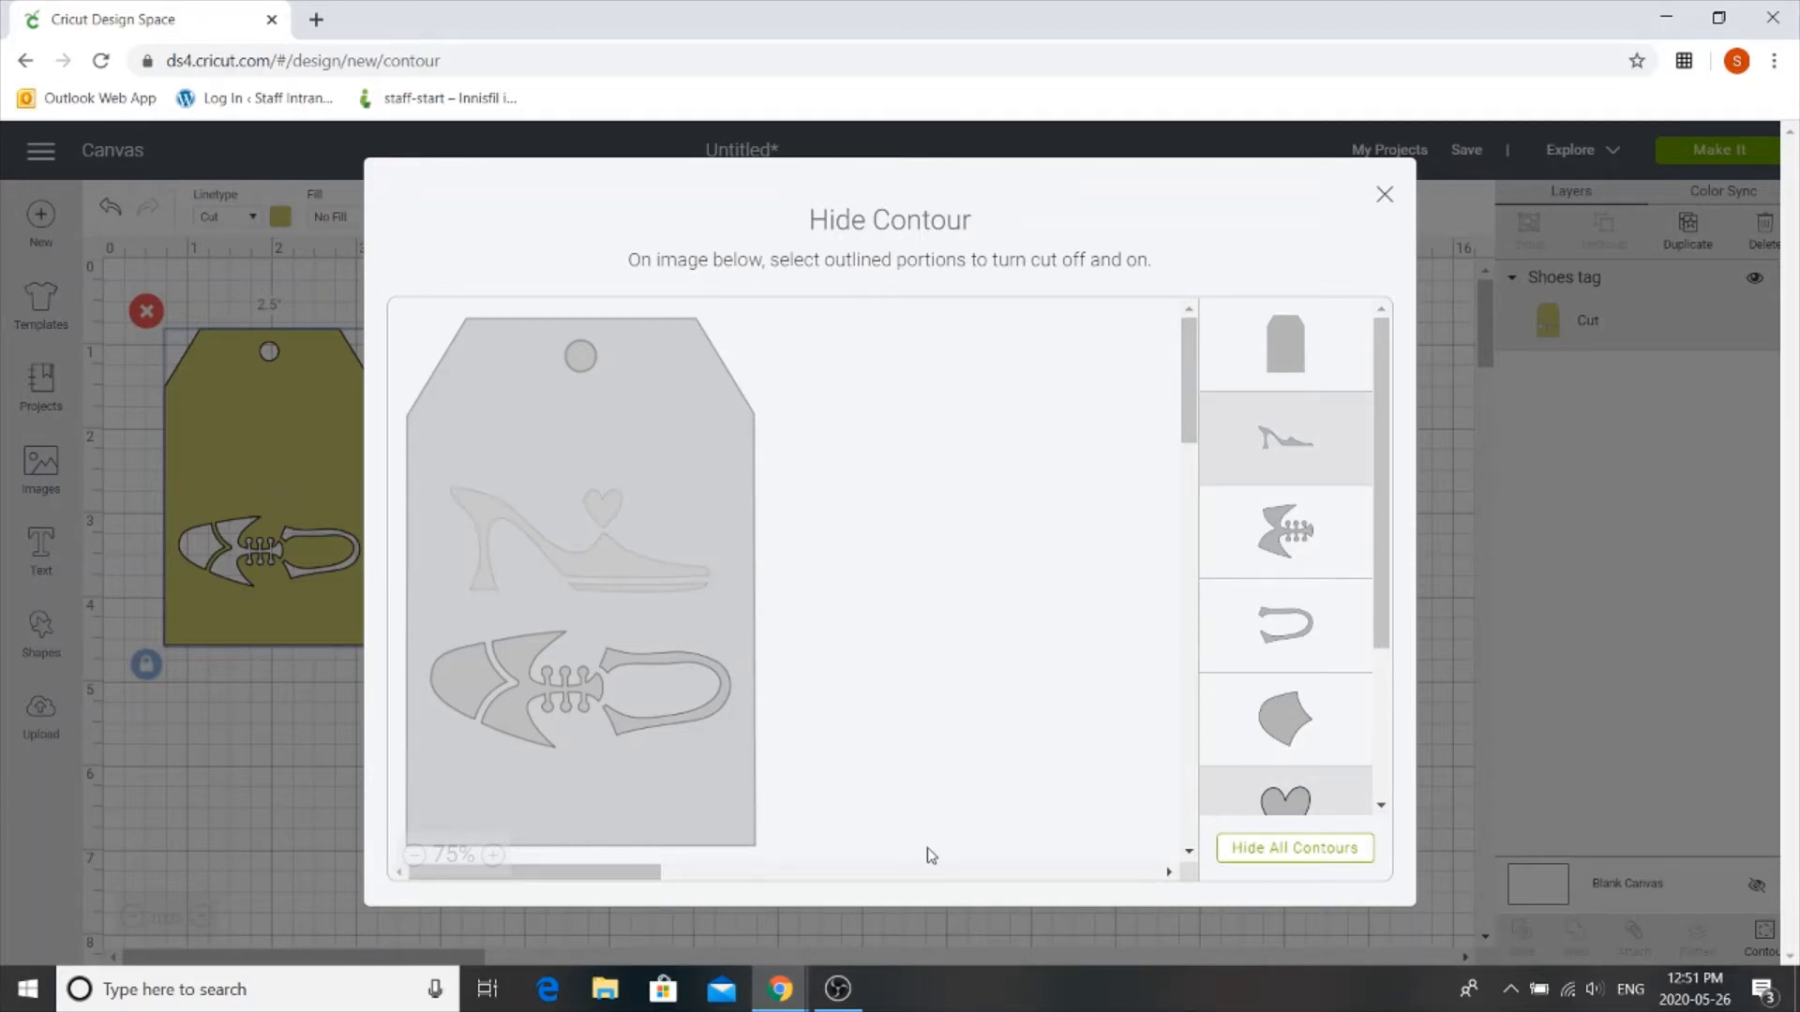
click(1387, 196)
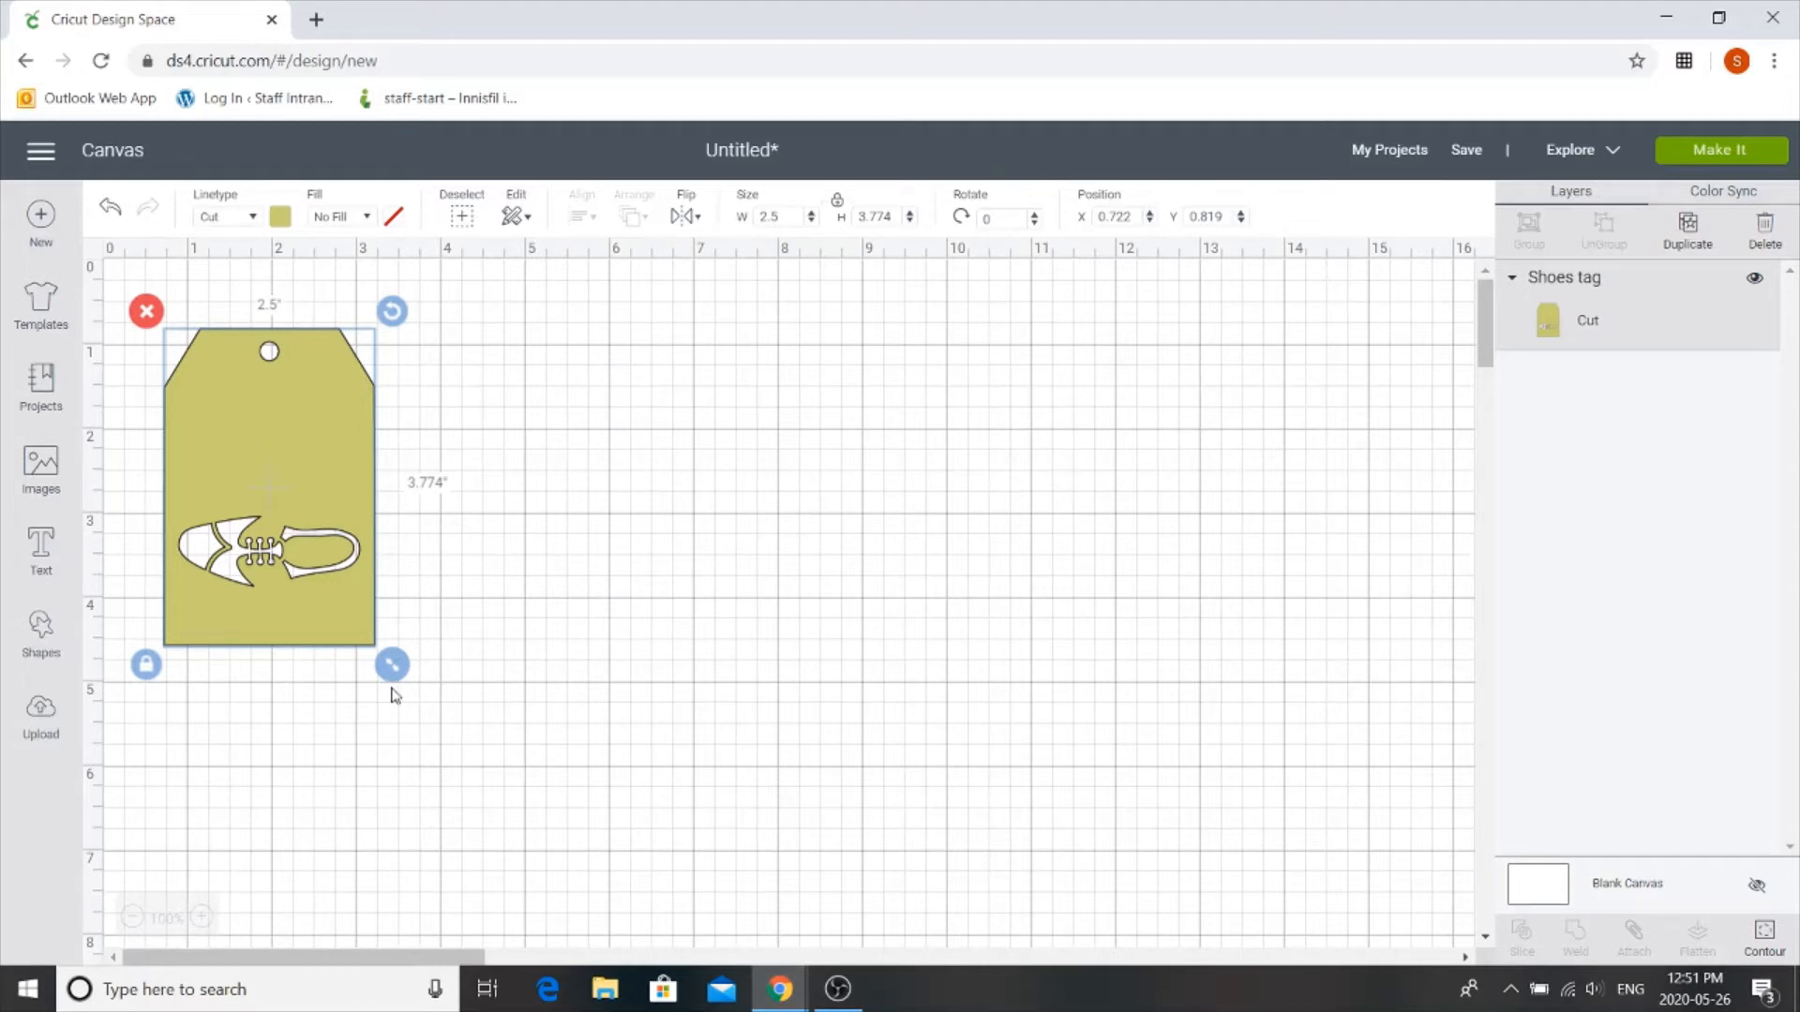
Add the text "Happy Father's Day!" to the canvas below the tag.
click(40, 550)
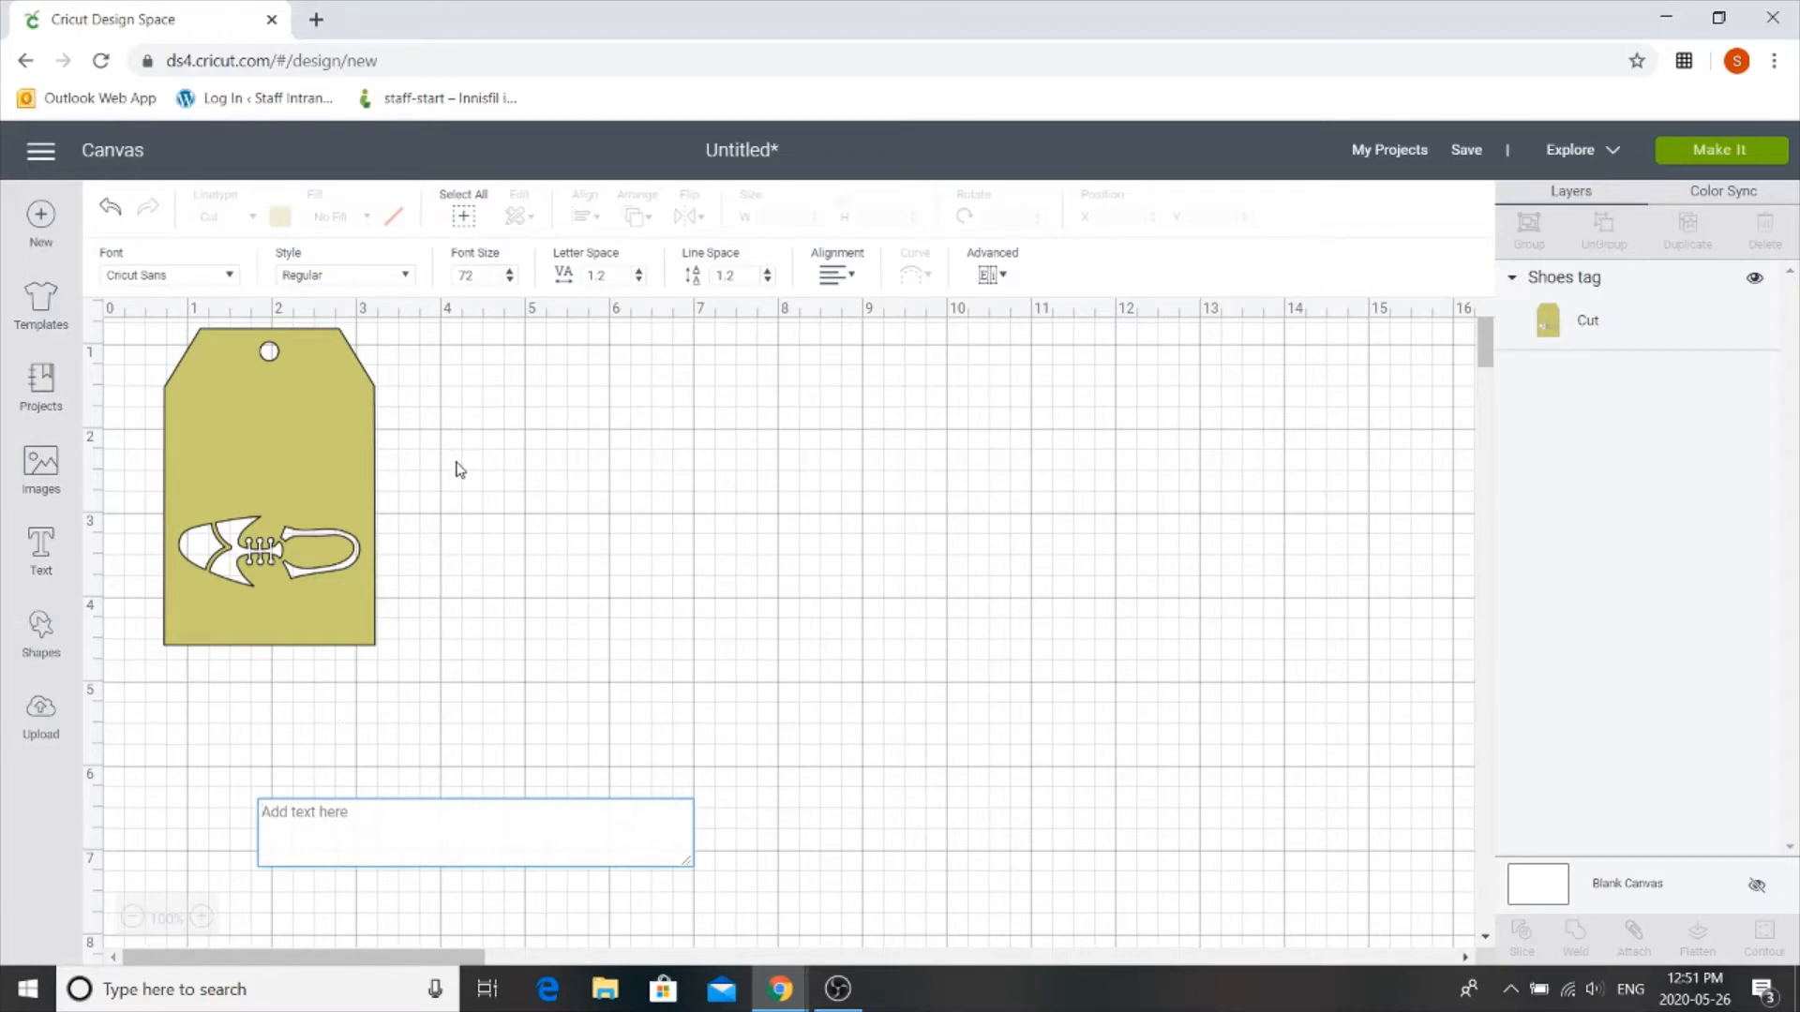
text(Ha)
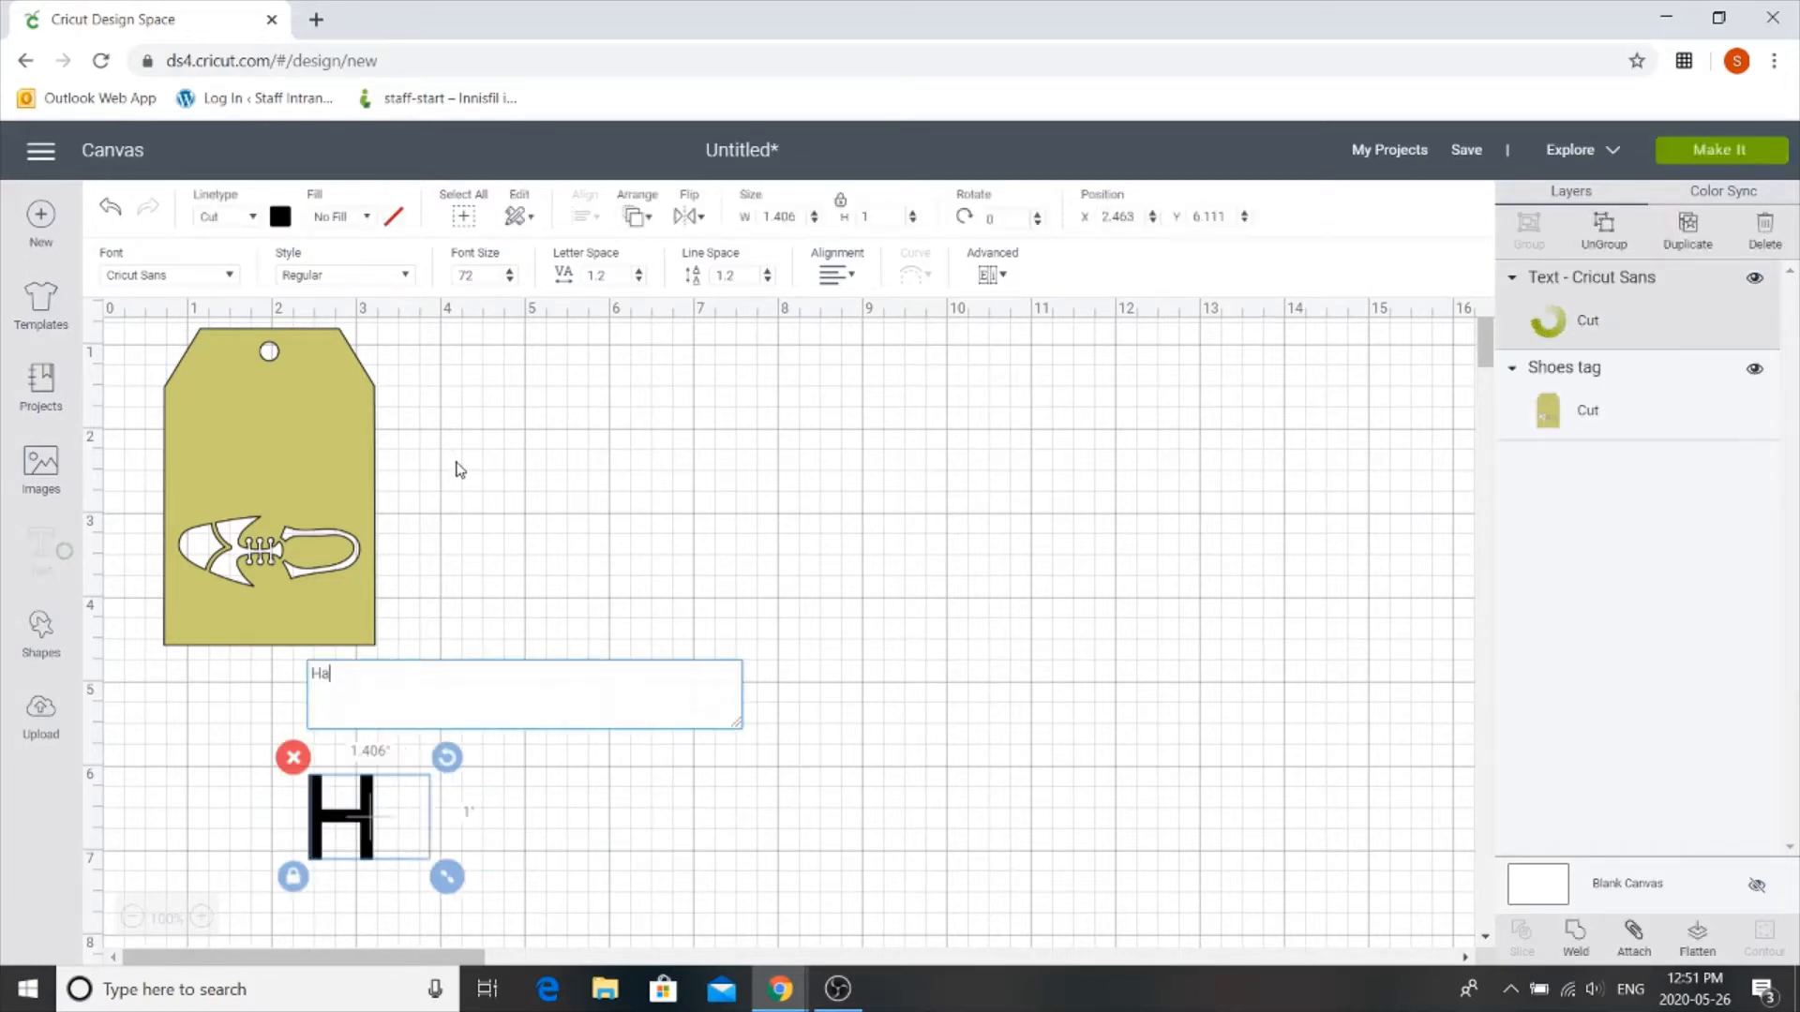
text(ppy)
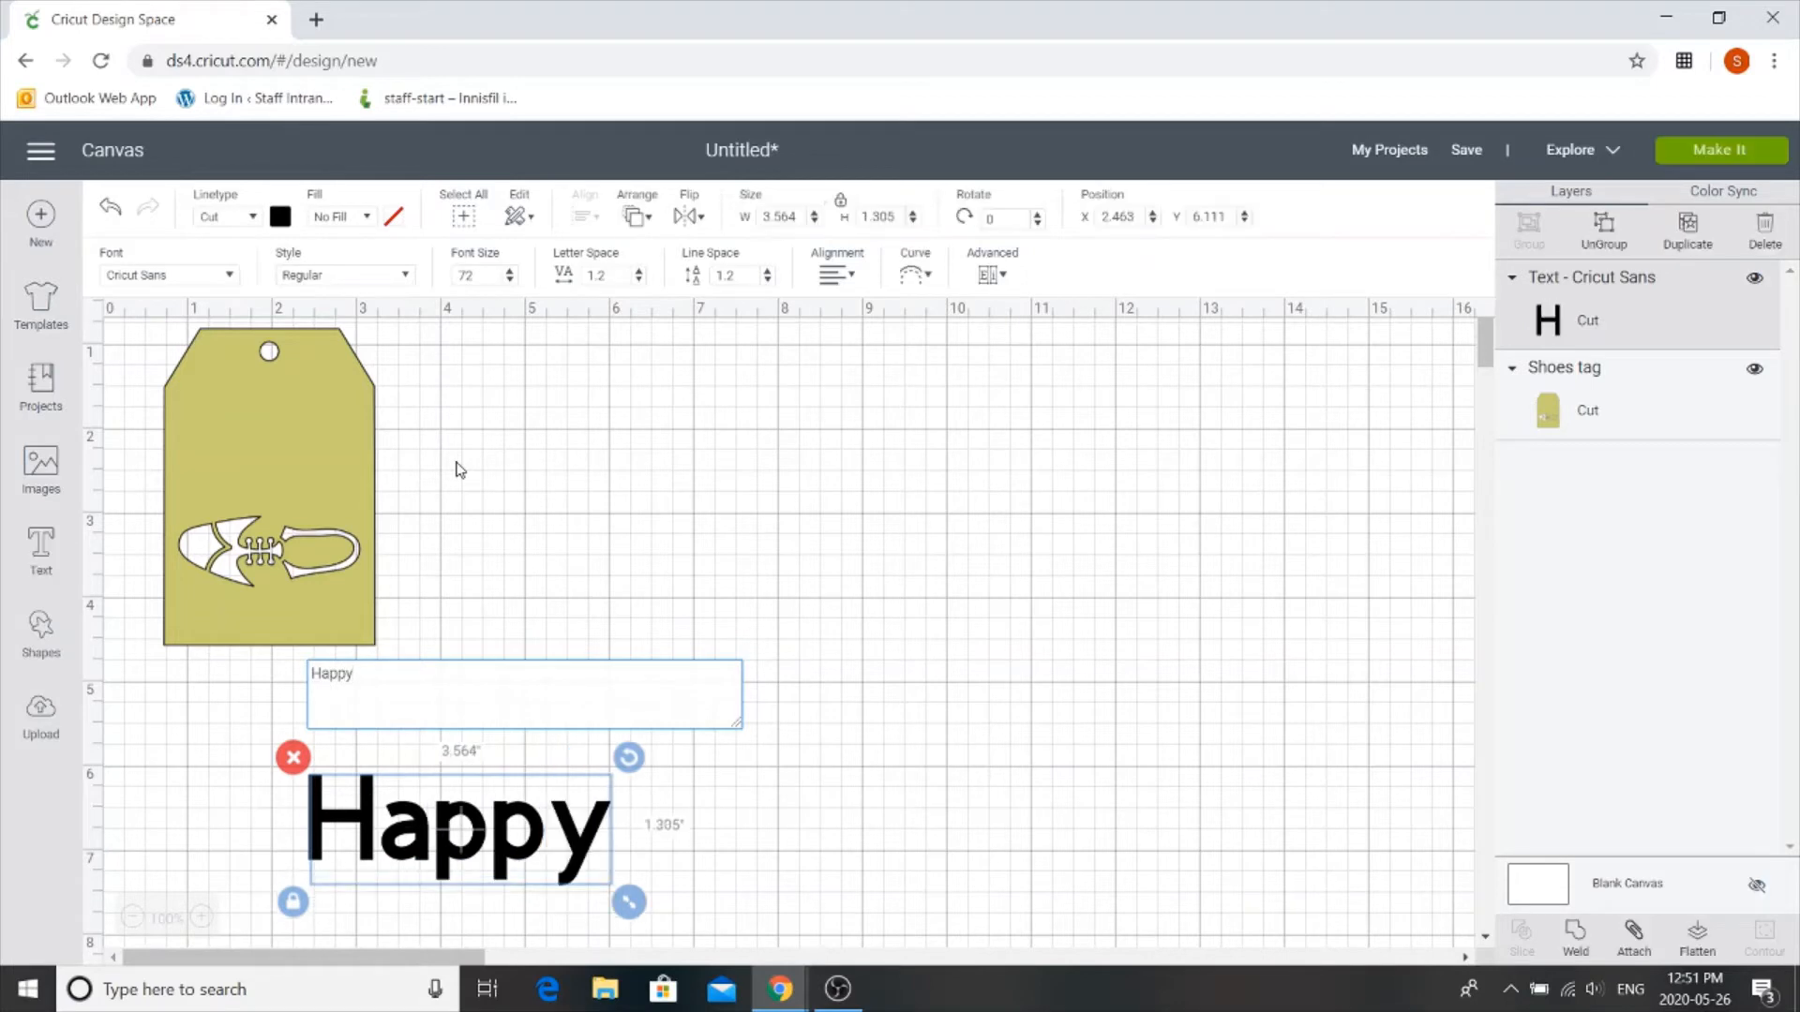
text( Father)
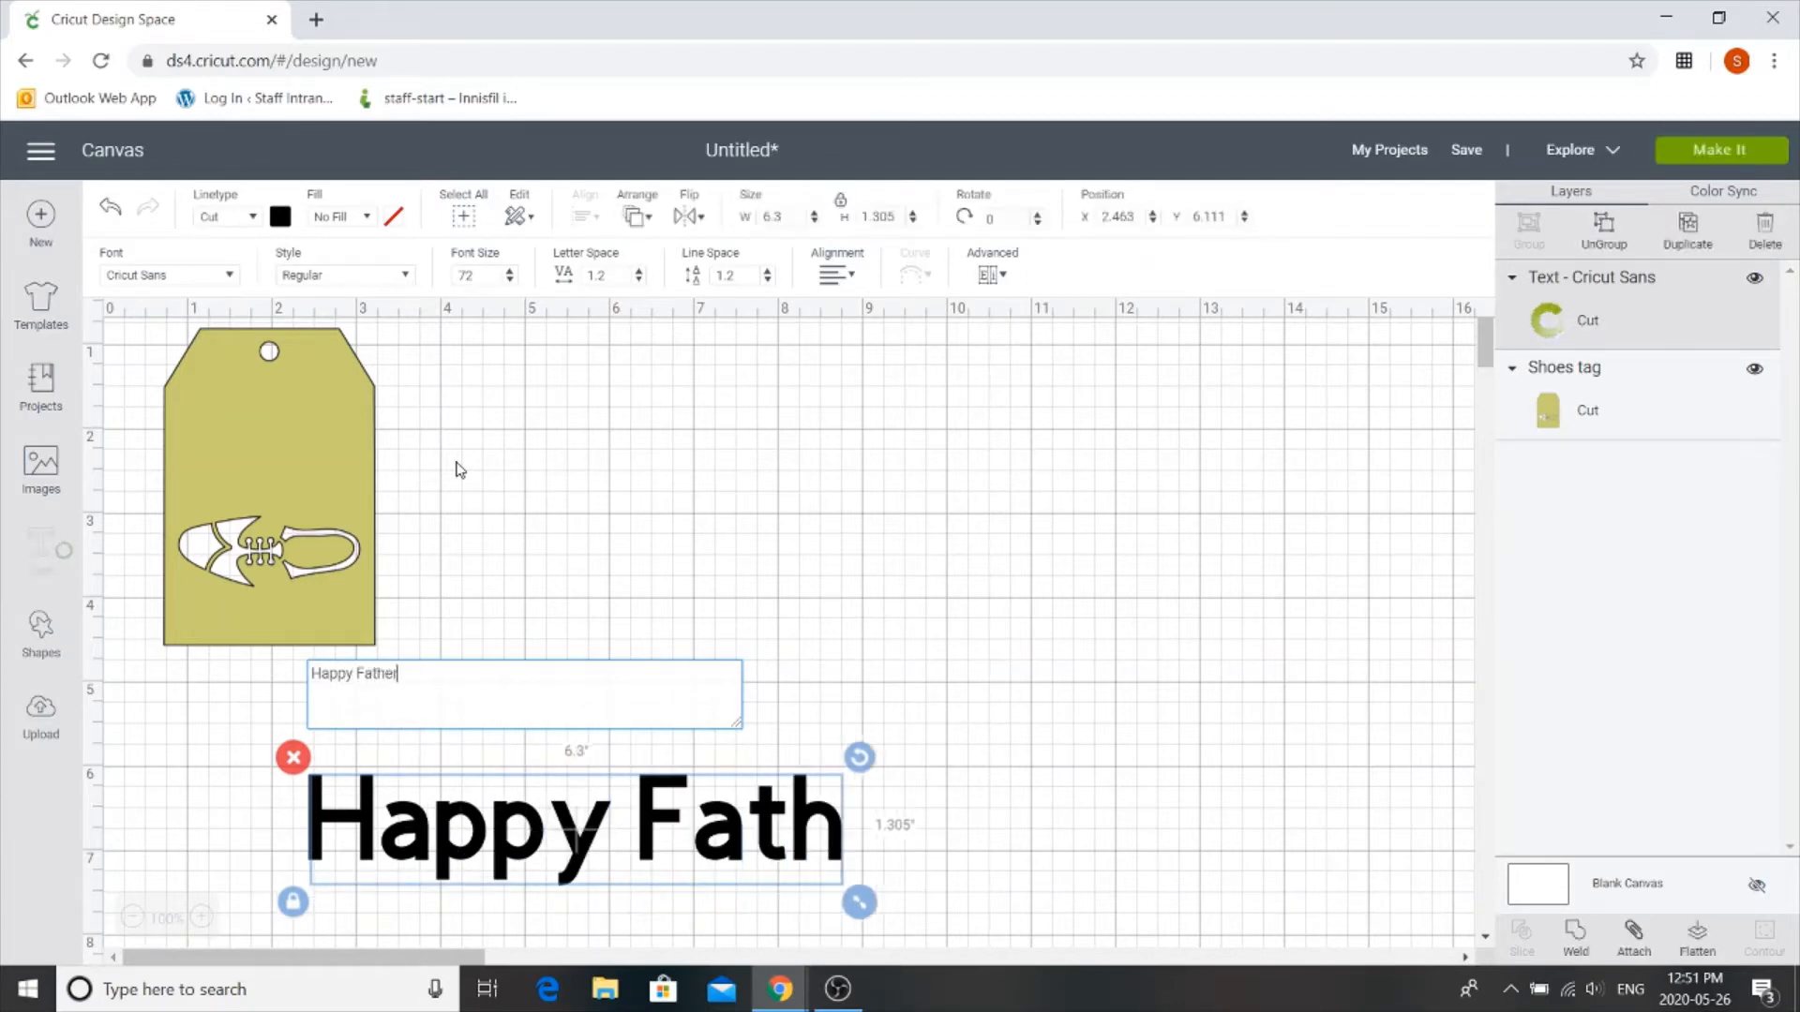
text('s Da)
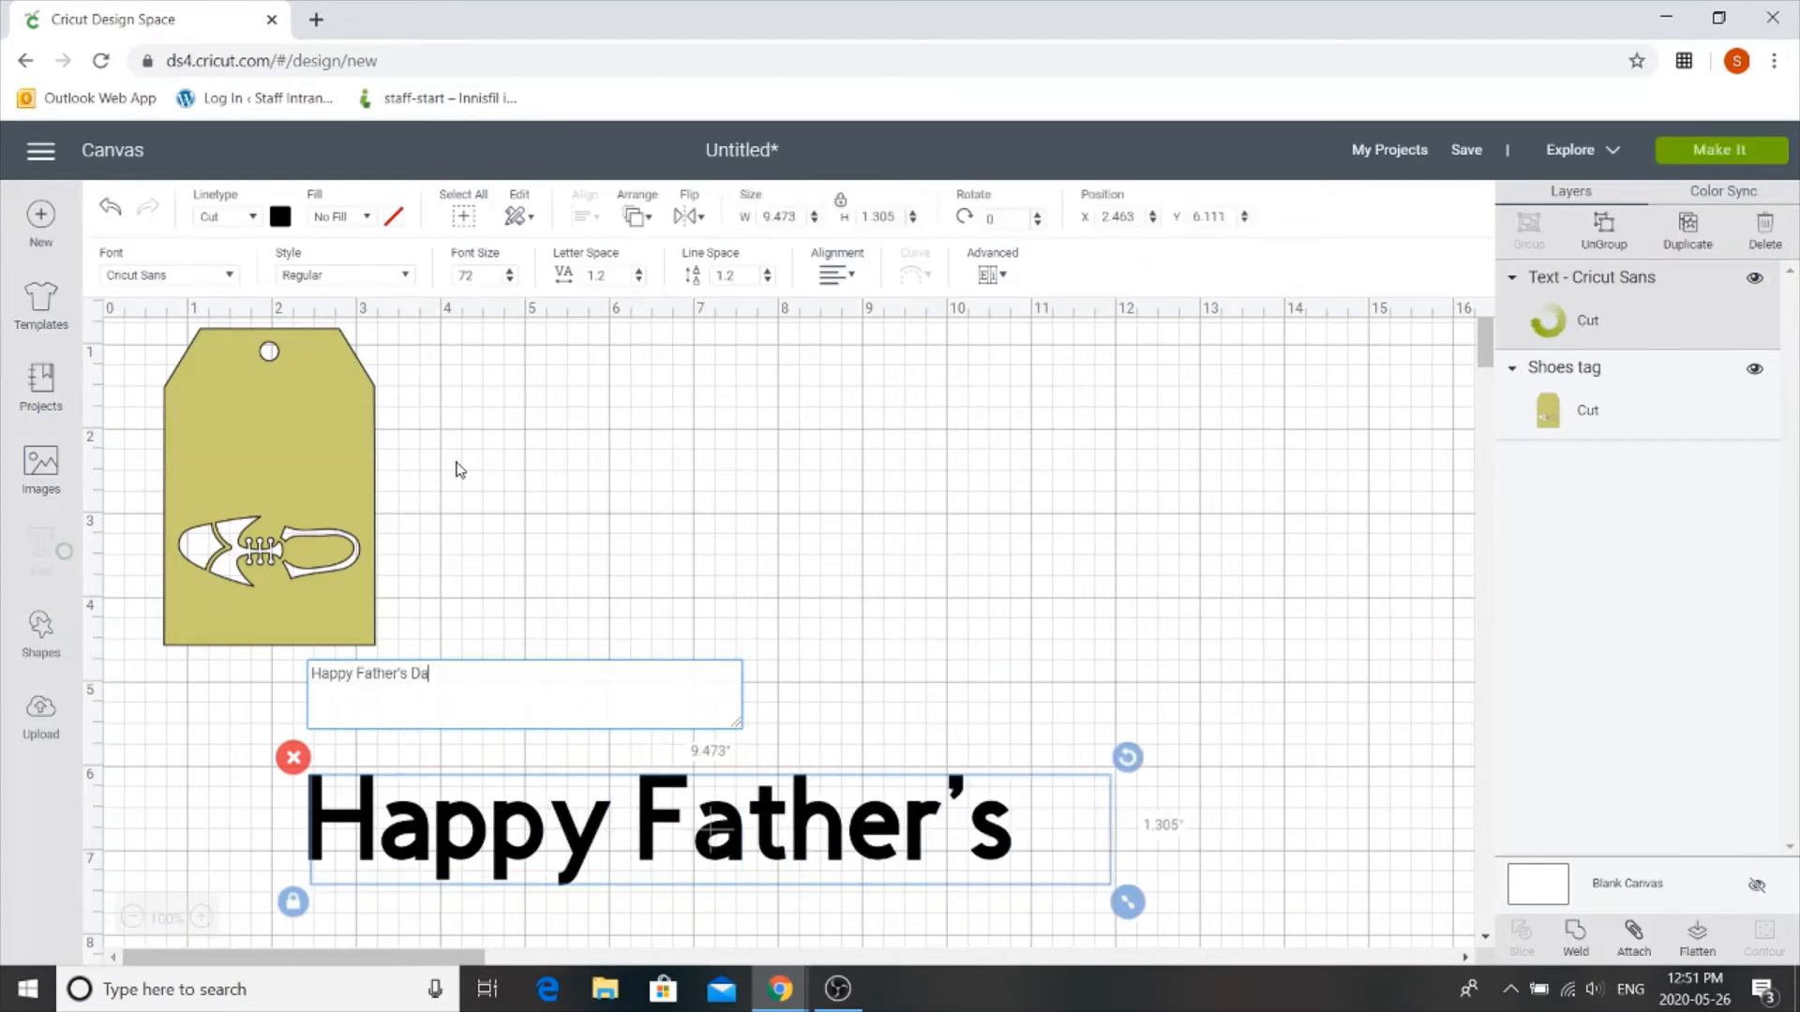
text(y!)
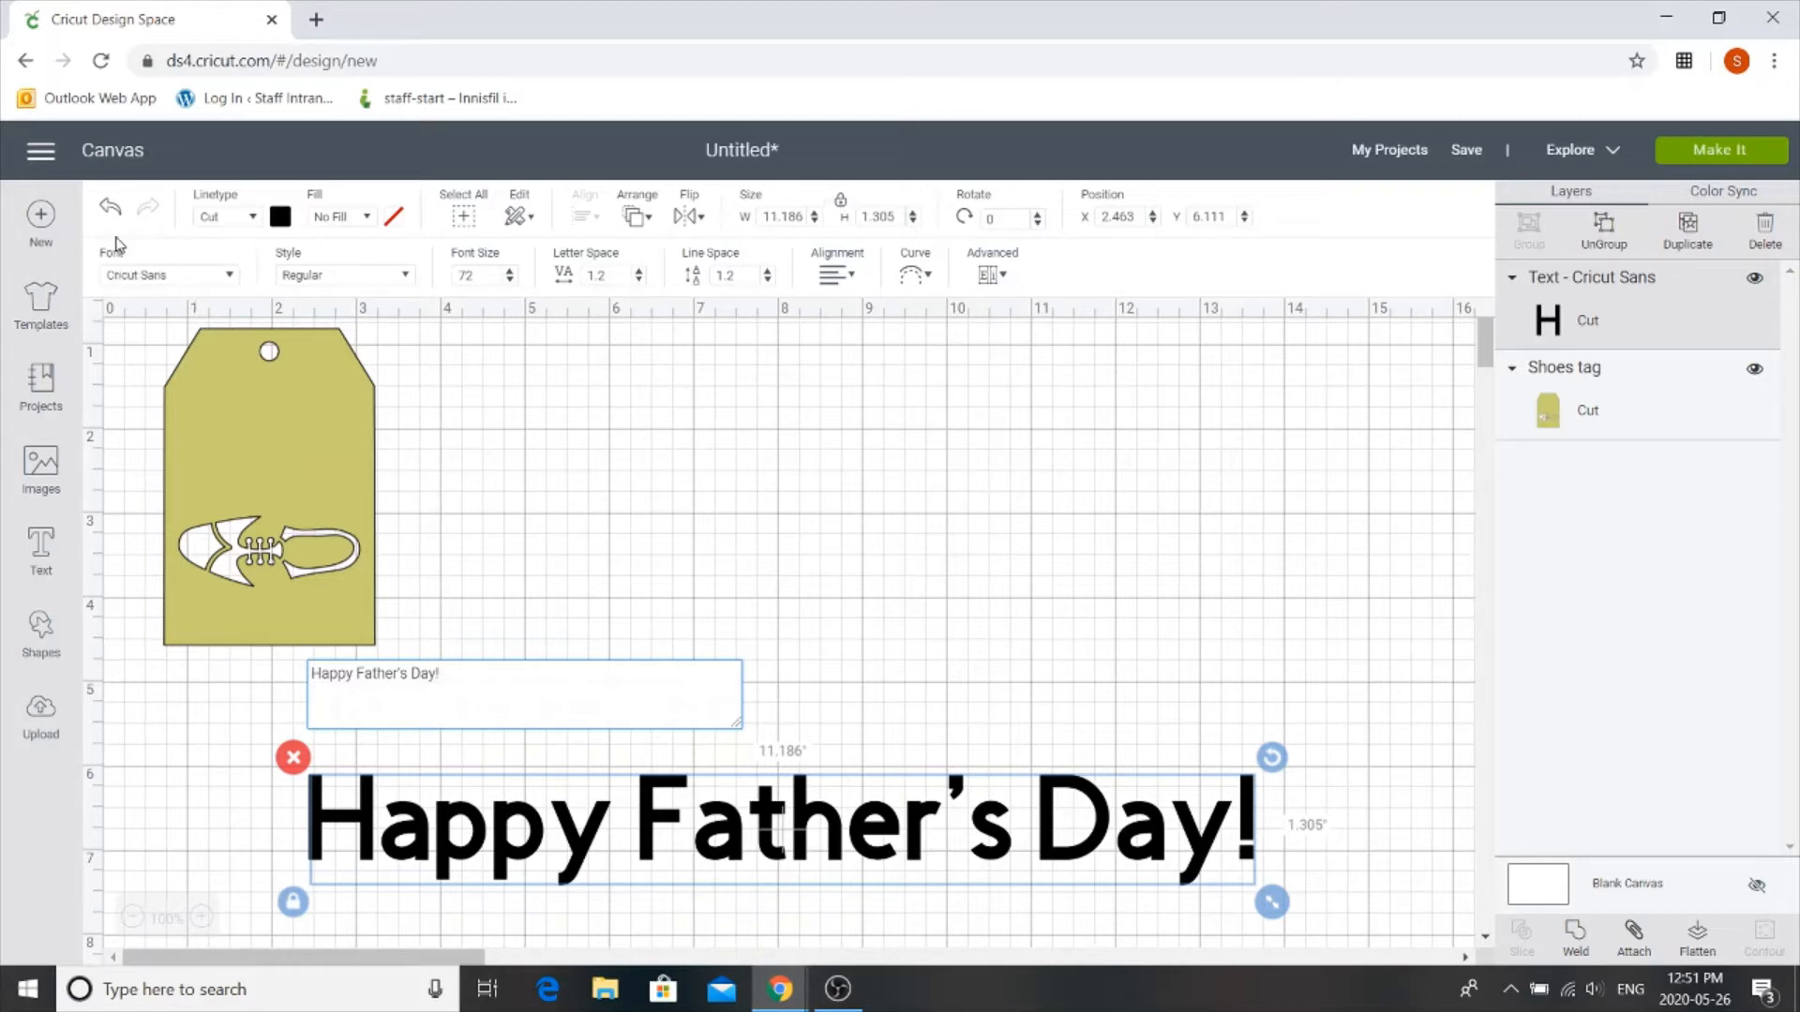
Filter the font list to fonts with a writing style and set the greeting's font to Awesome.
click(144, 277)
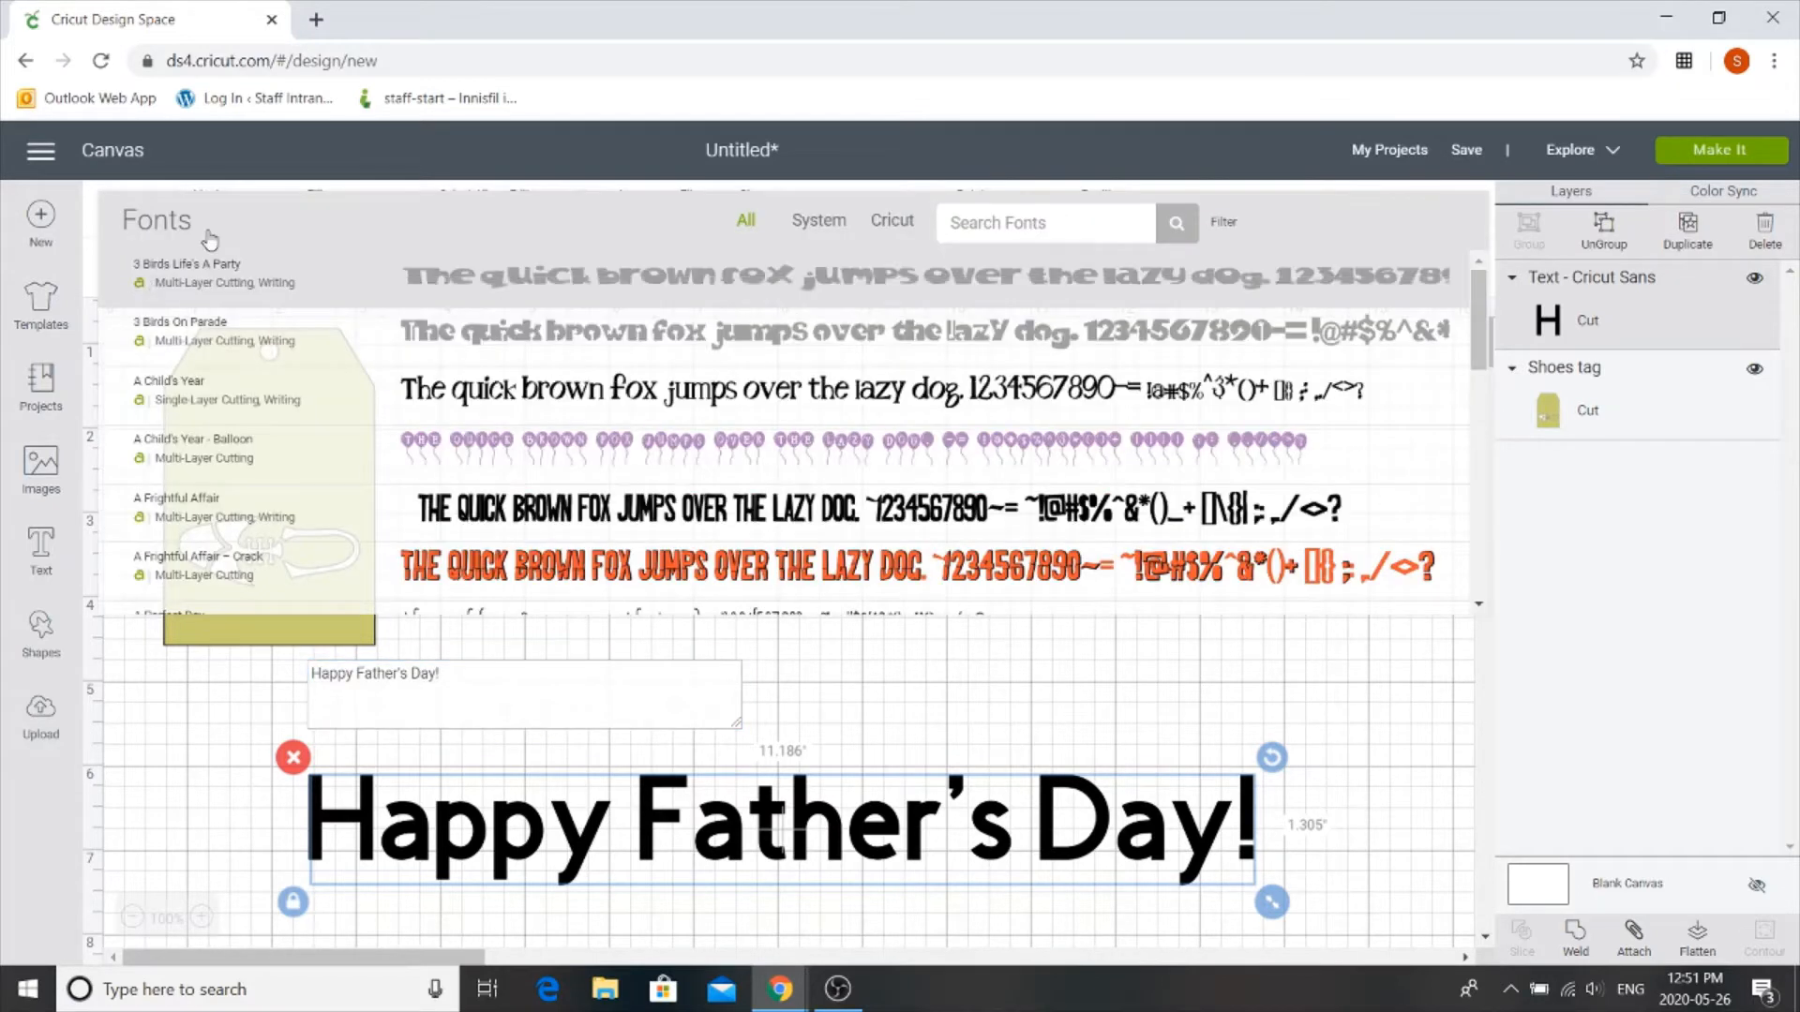
click(1228, 225)
click(1065, 357)
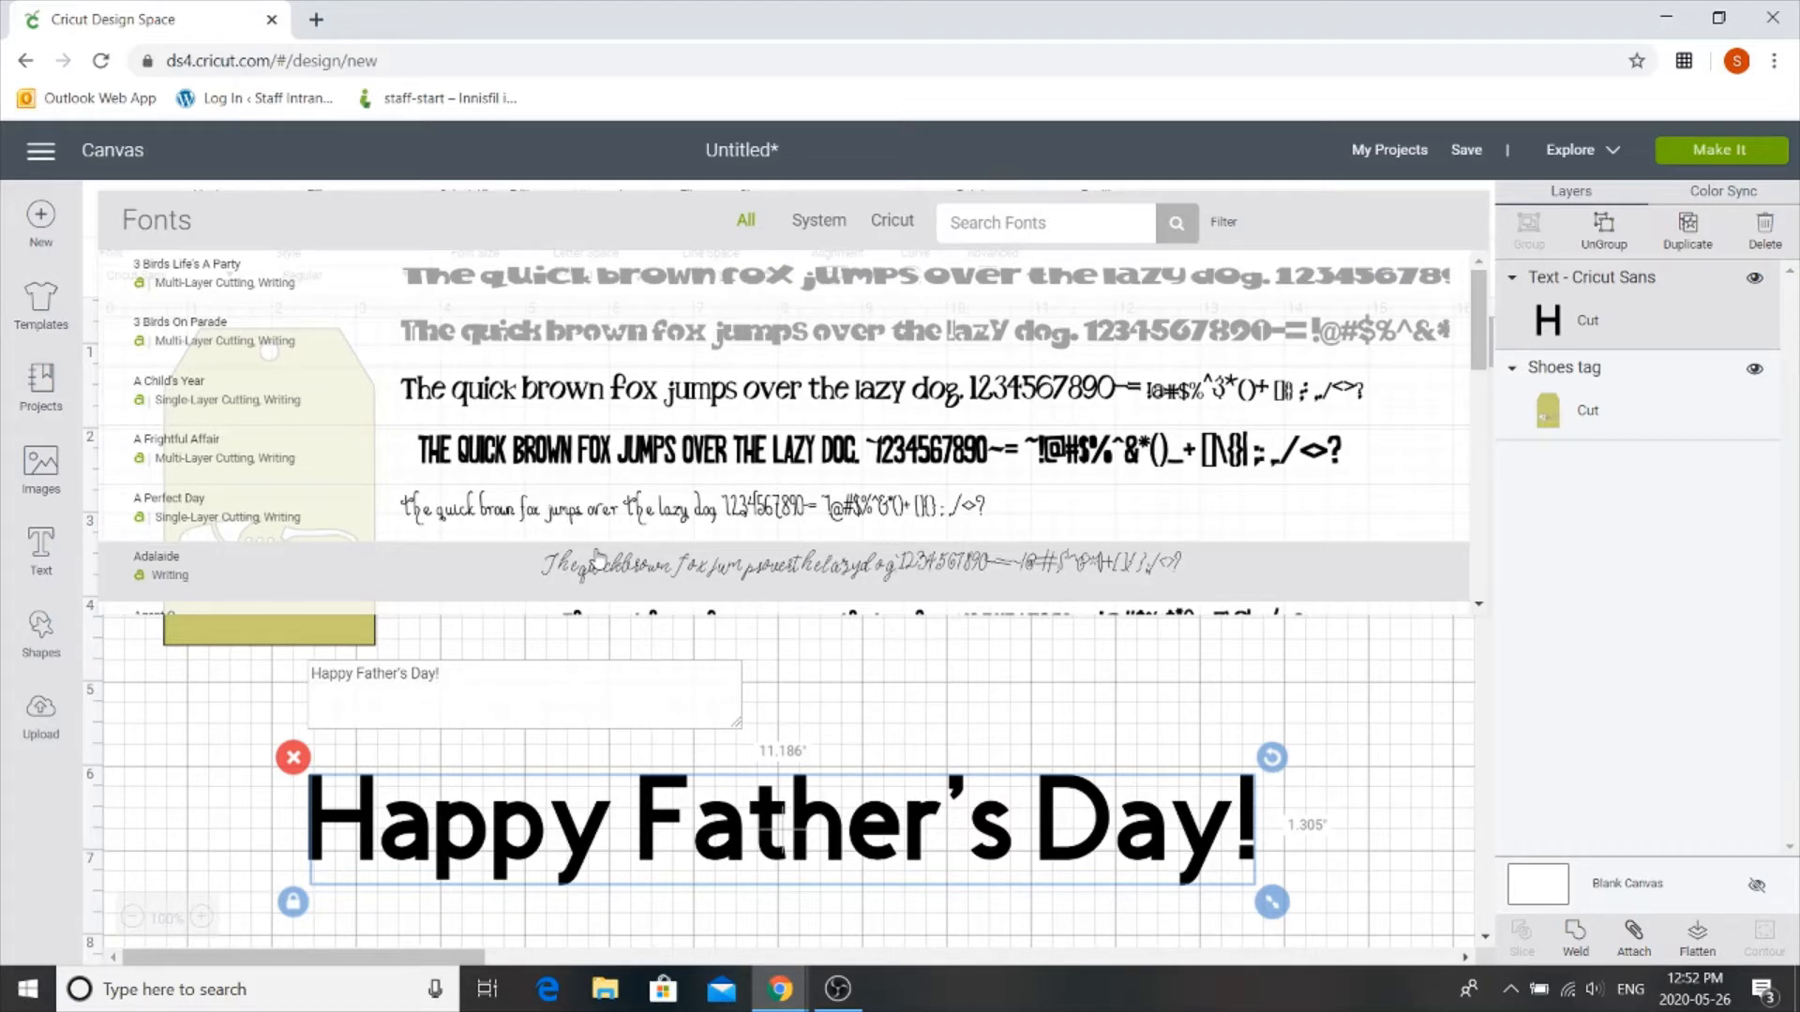
scroll(596, 559, down, 5)
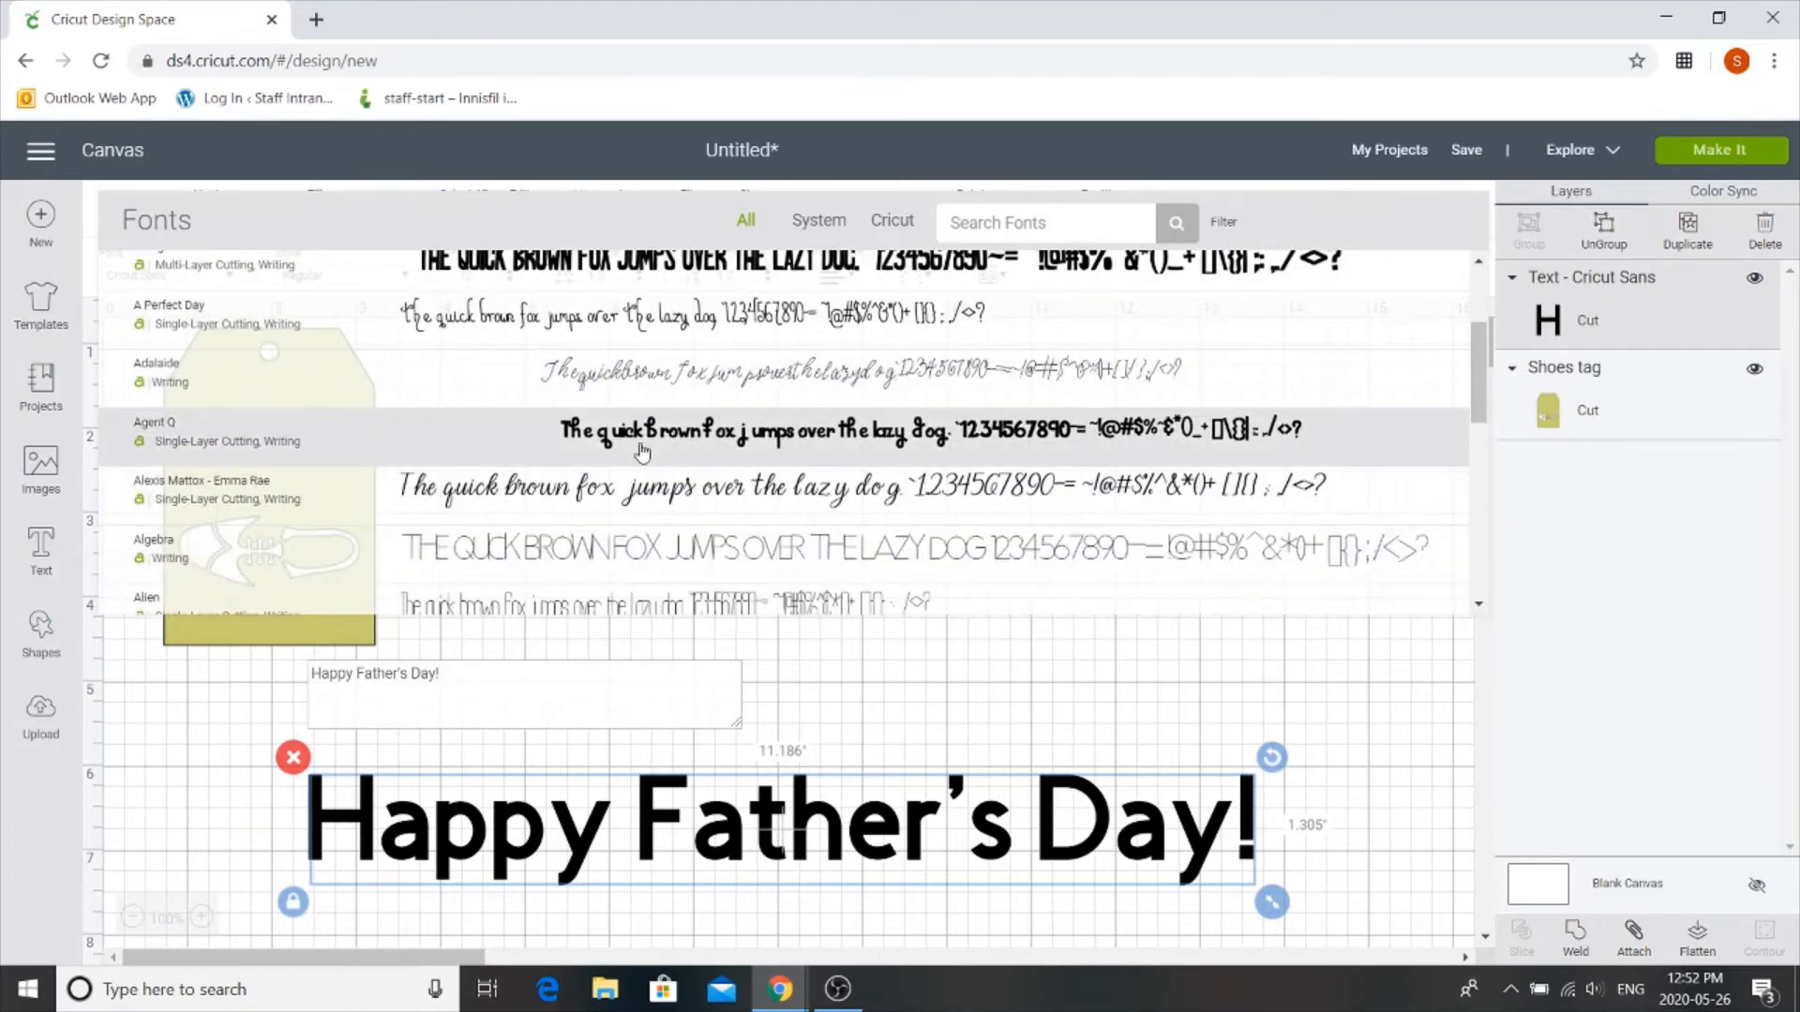
scroll(643, 452, down, 5)
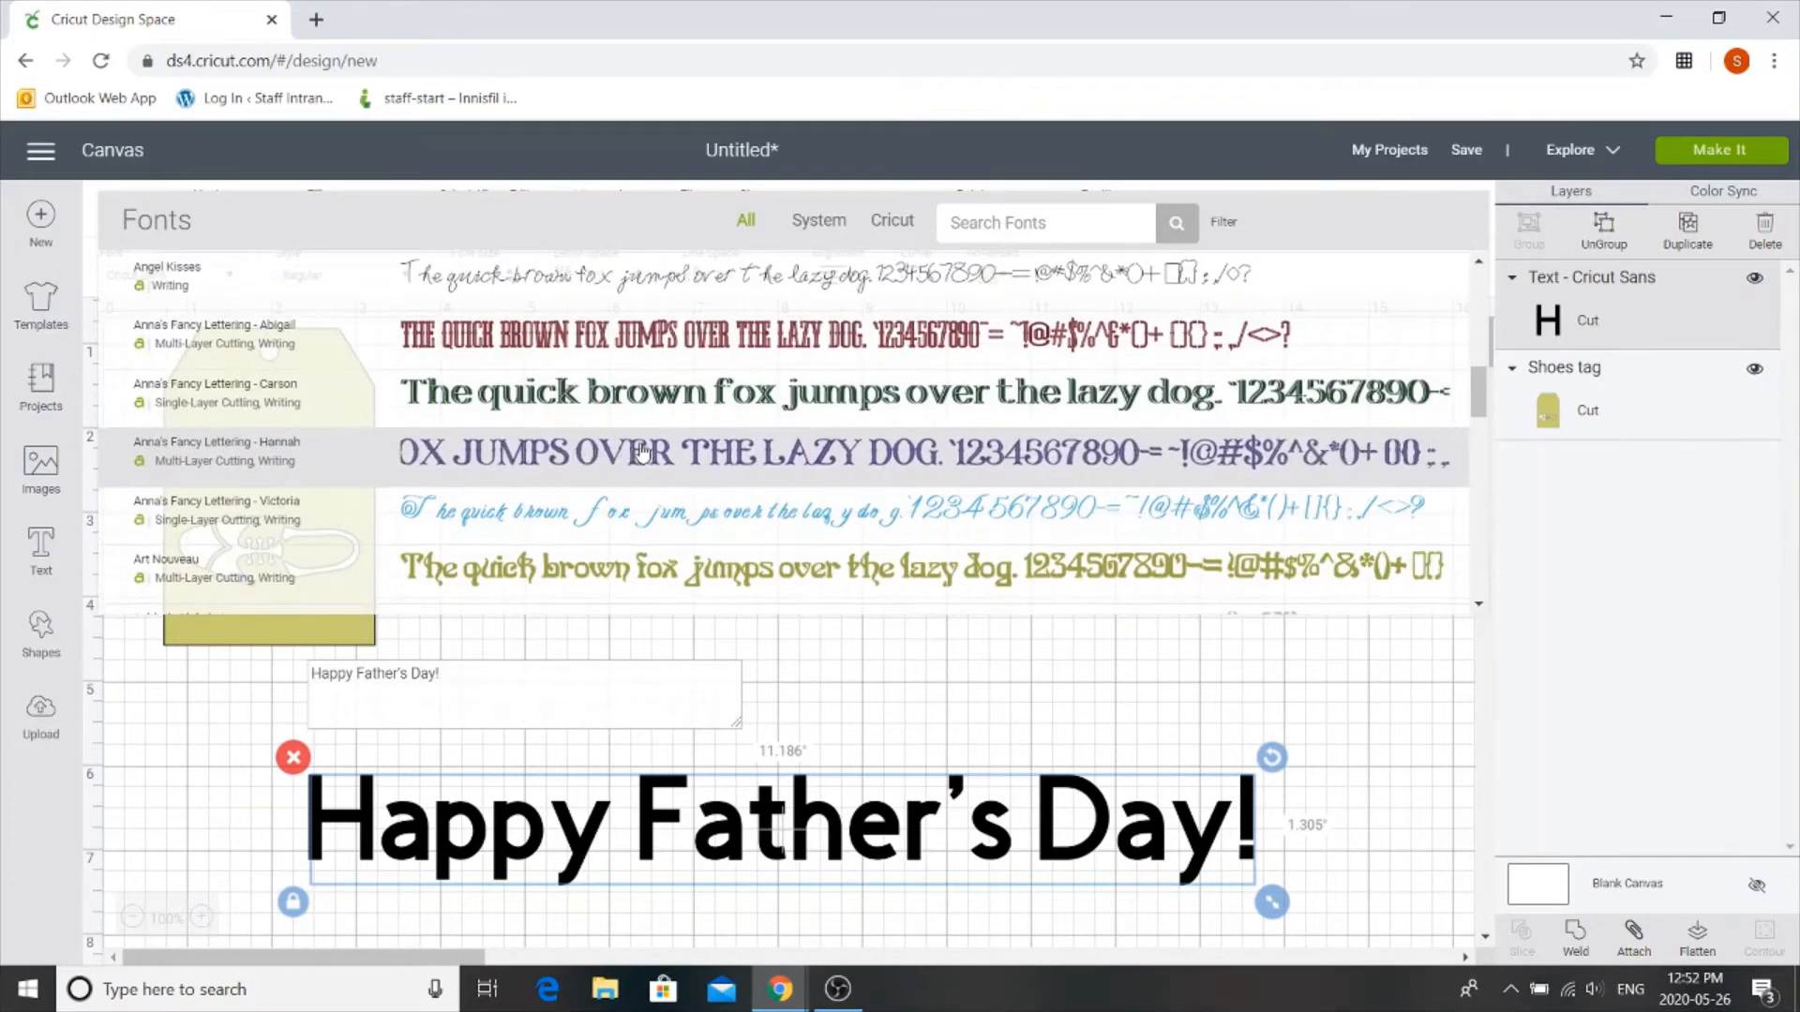
scroll(643, 452, up, 3)
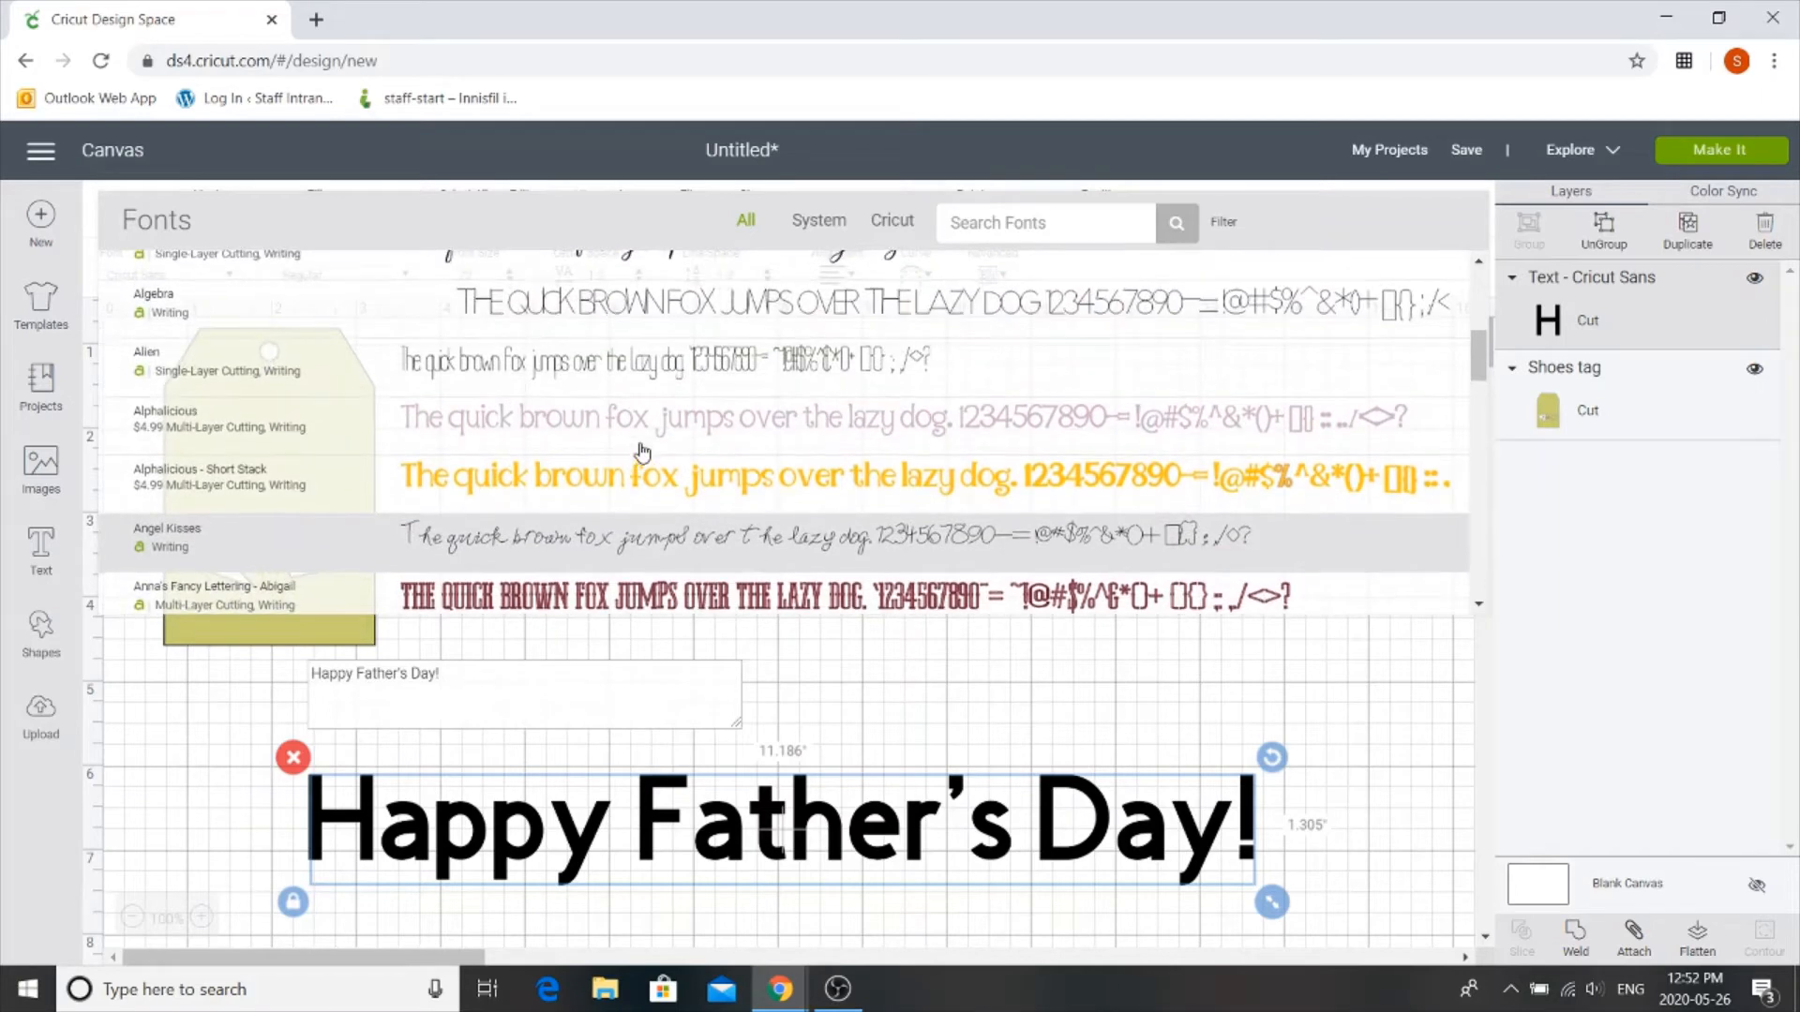
scroll(643, 452, down, 5)
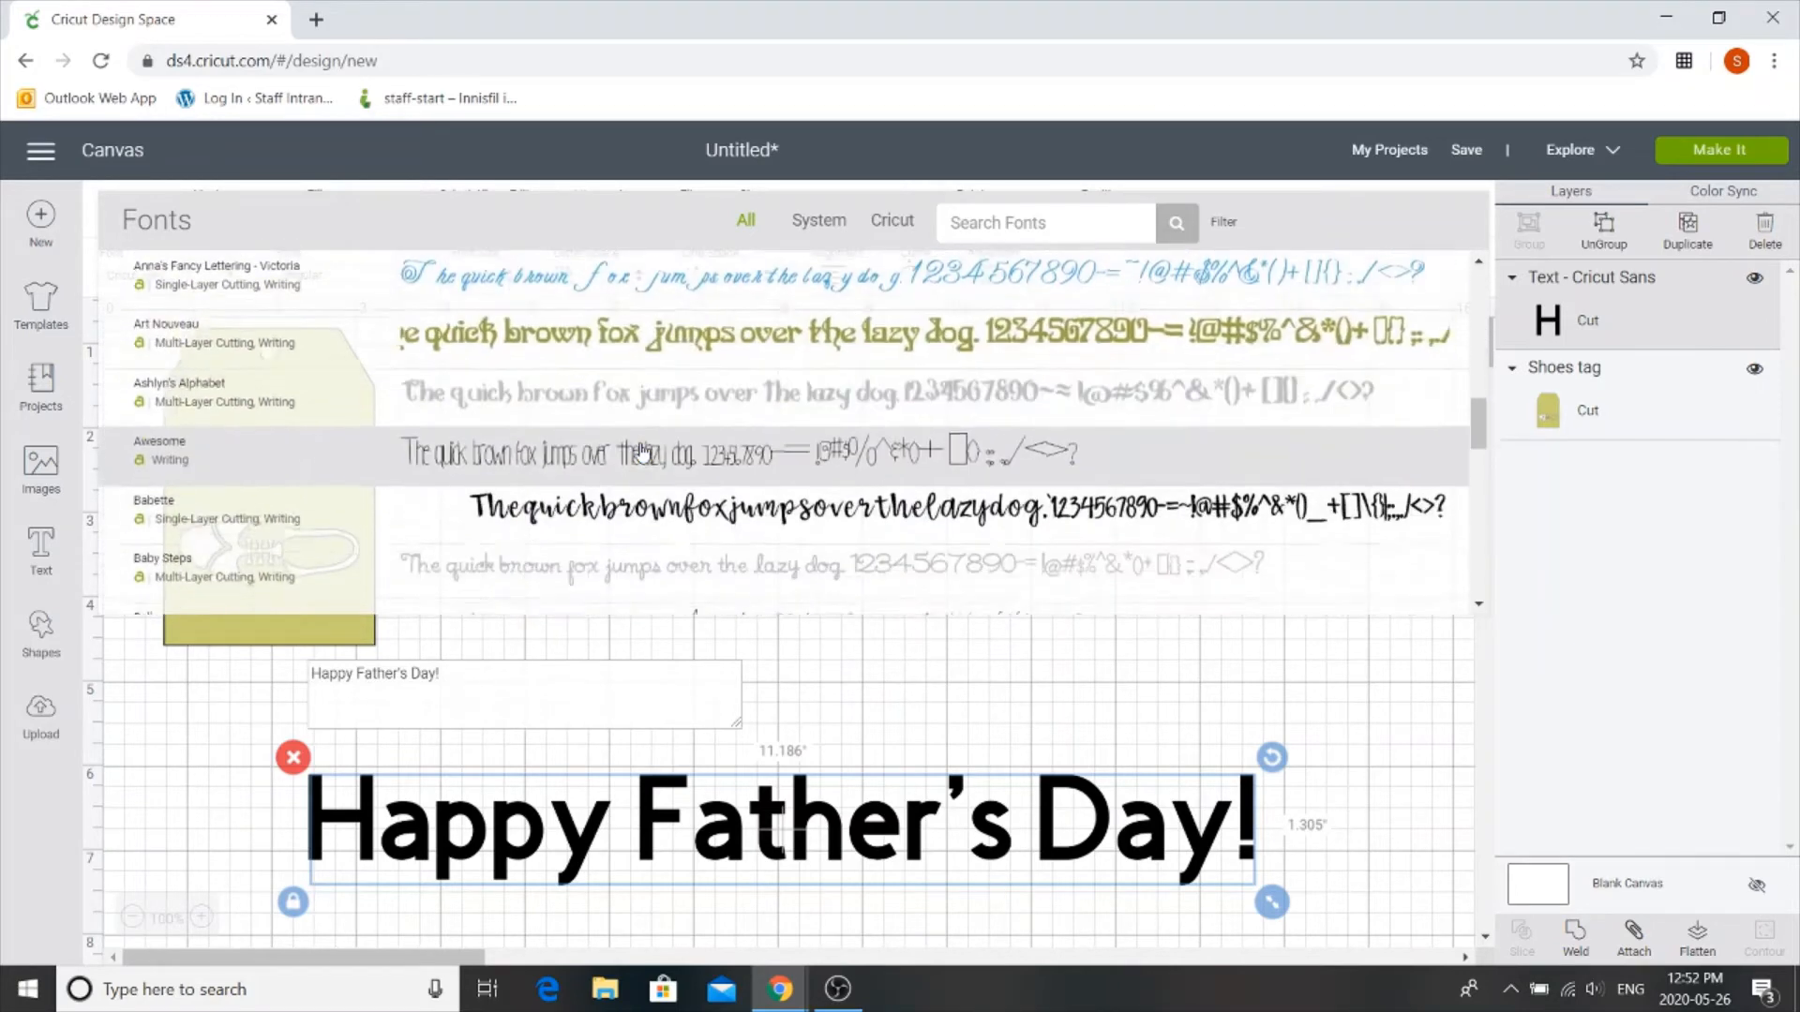
scroll(643, 452, down, 2)
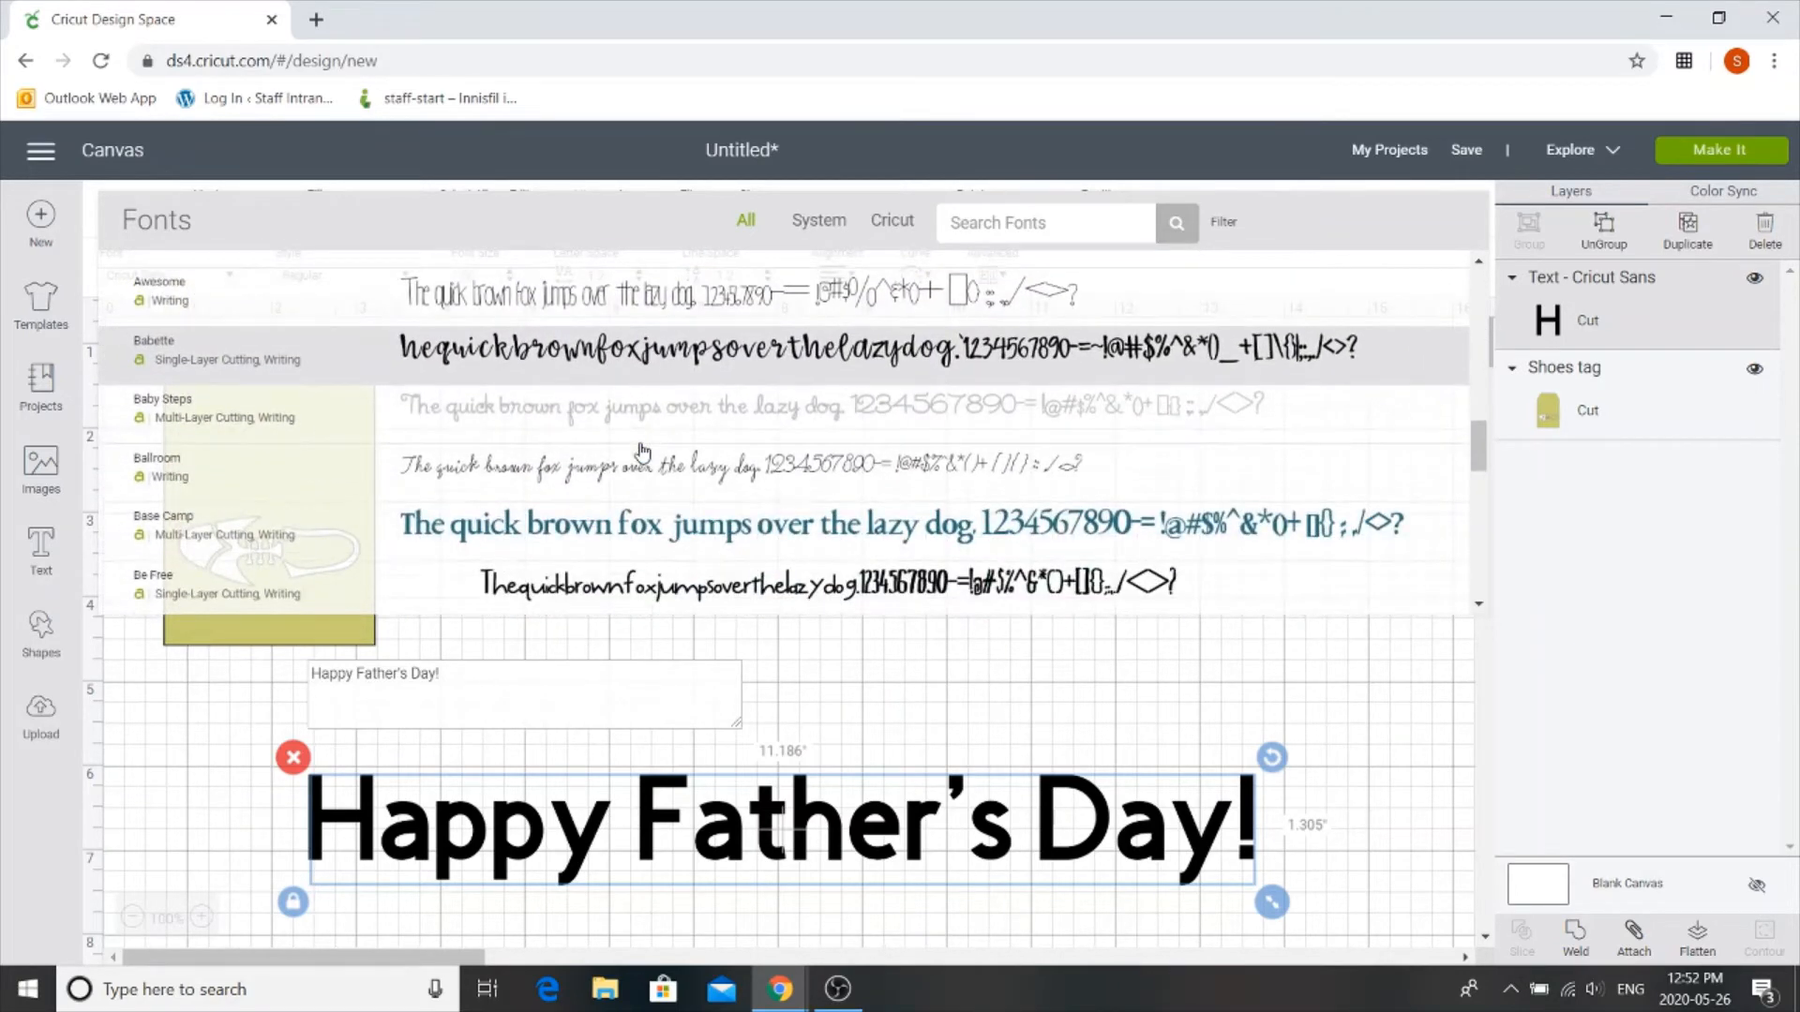
scroll(643, 453, up, 1)
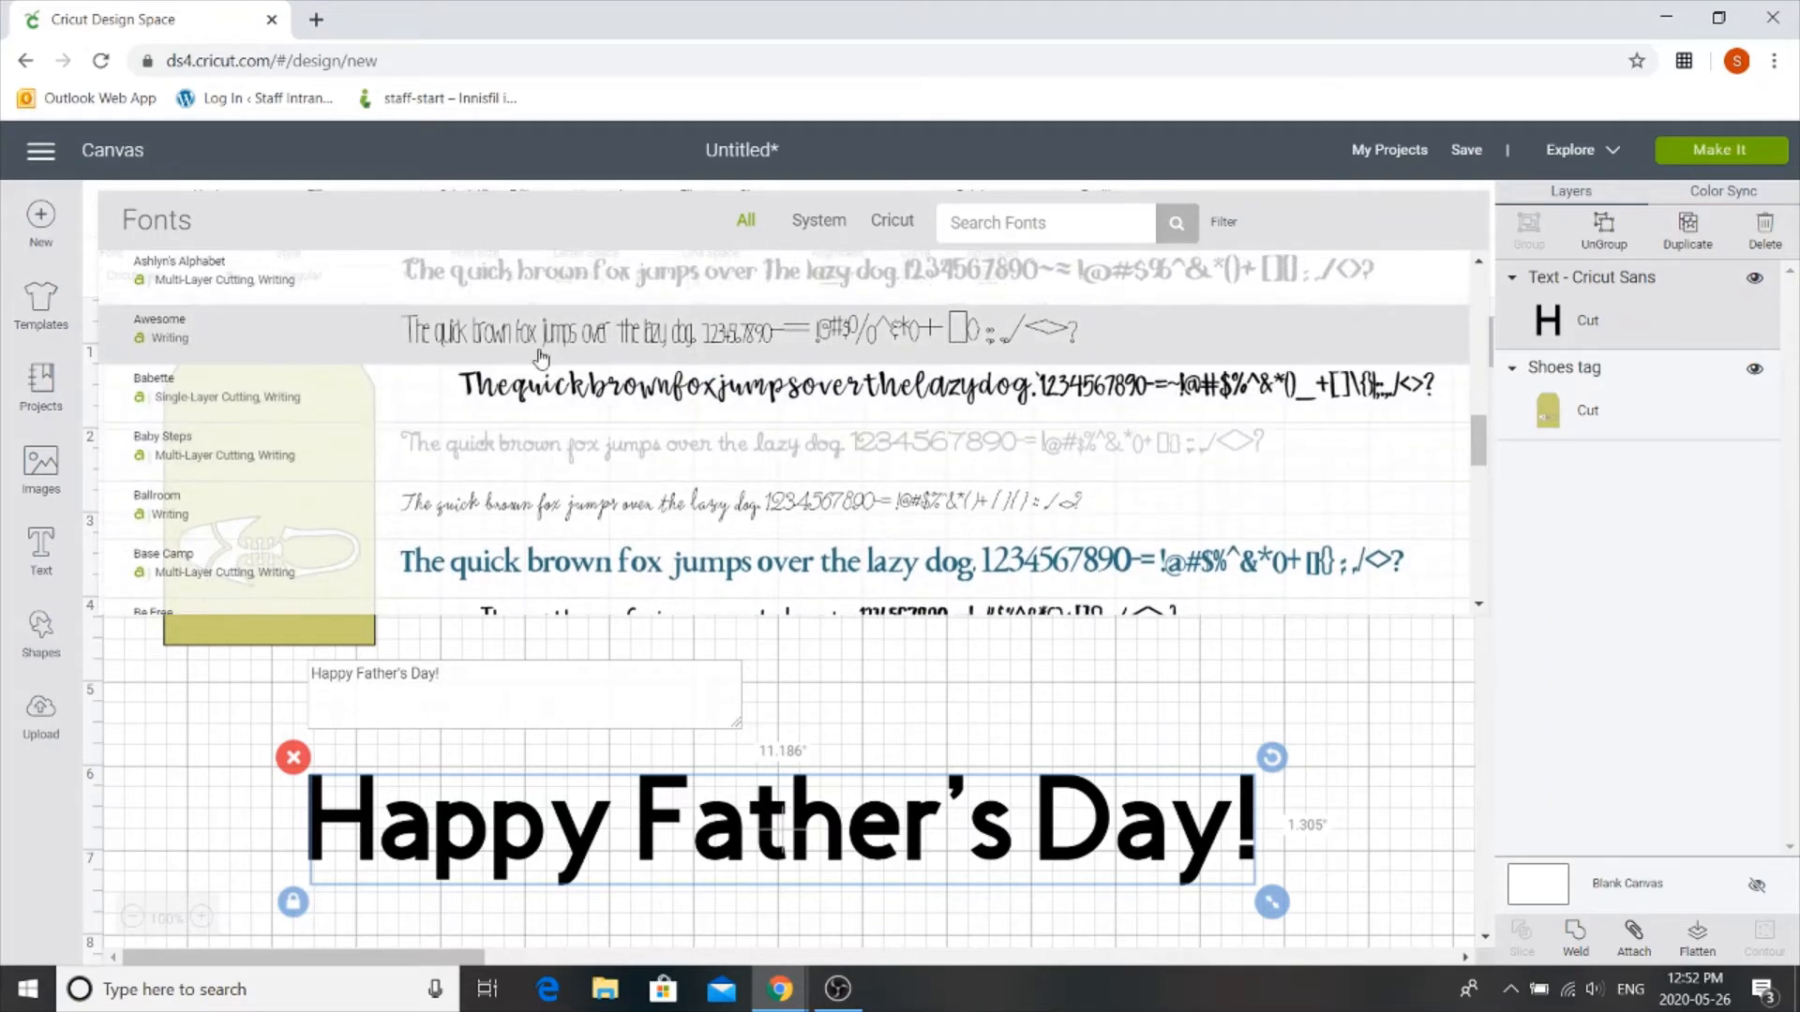
click(528, 340)
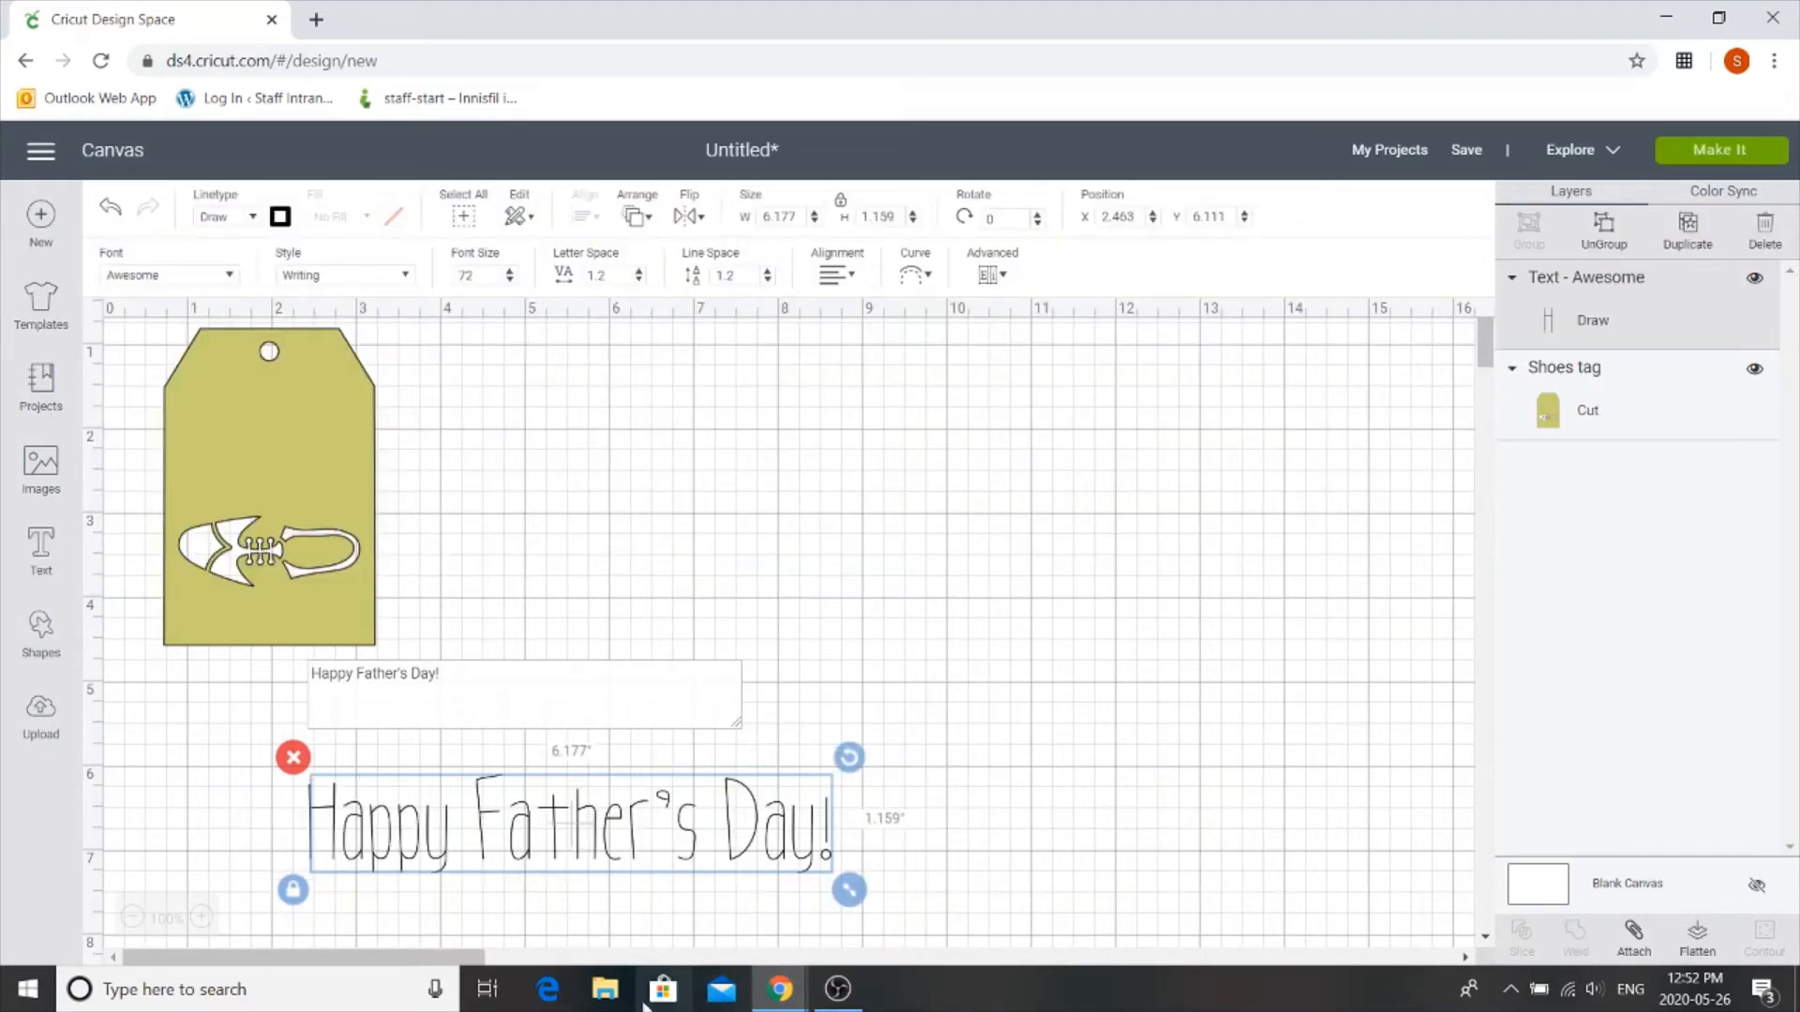
Break the greeting into two lines, "Happy" above "Father's Day!", and centre-align the text.
drag(572, 847, 826, 734)
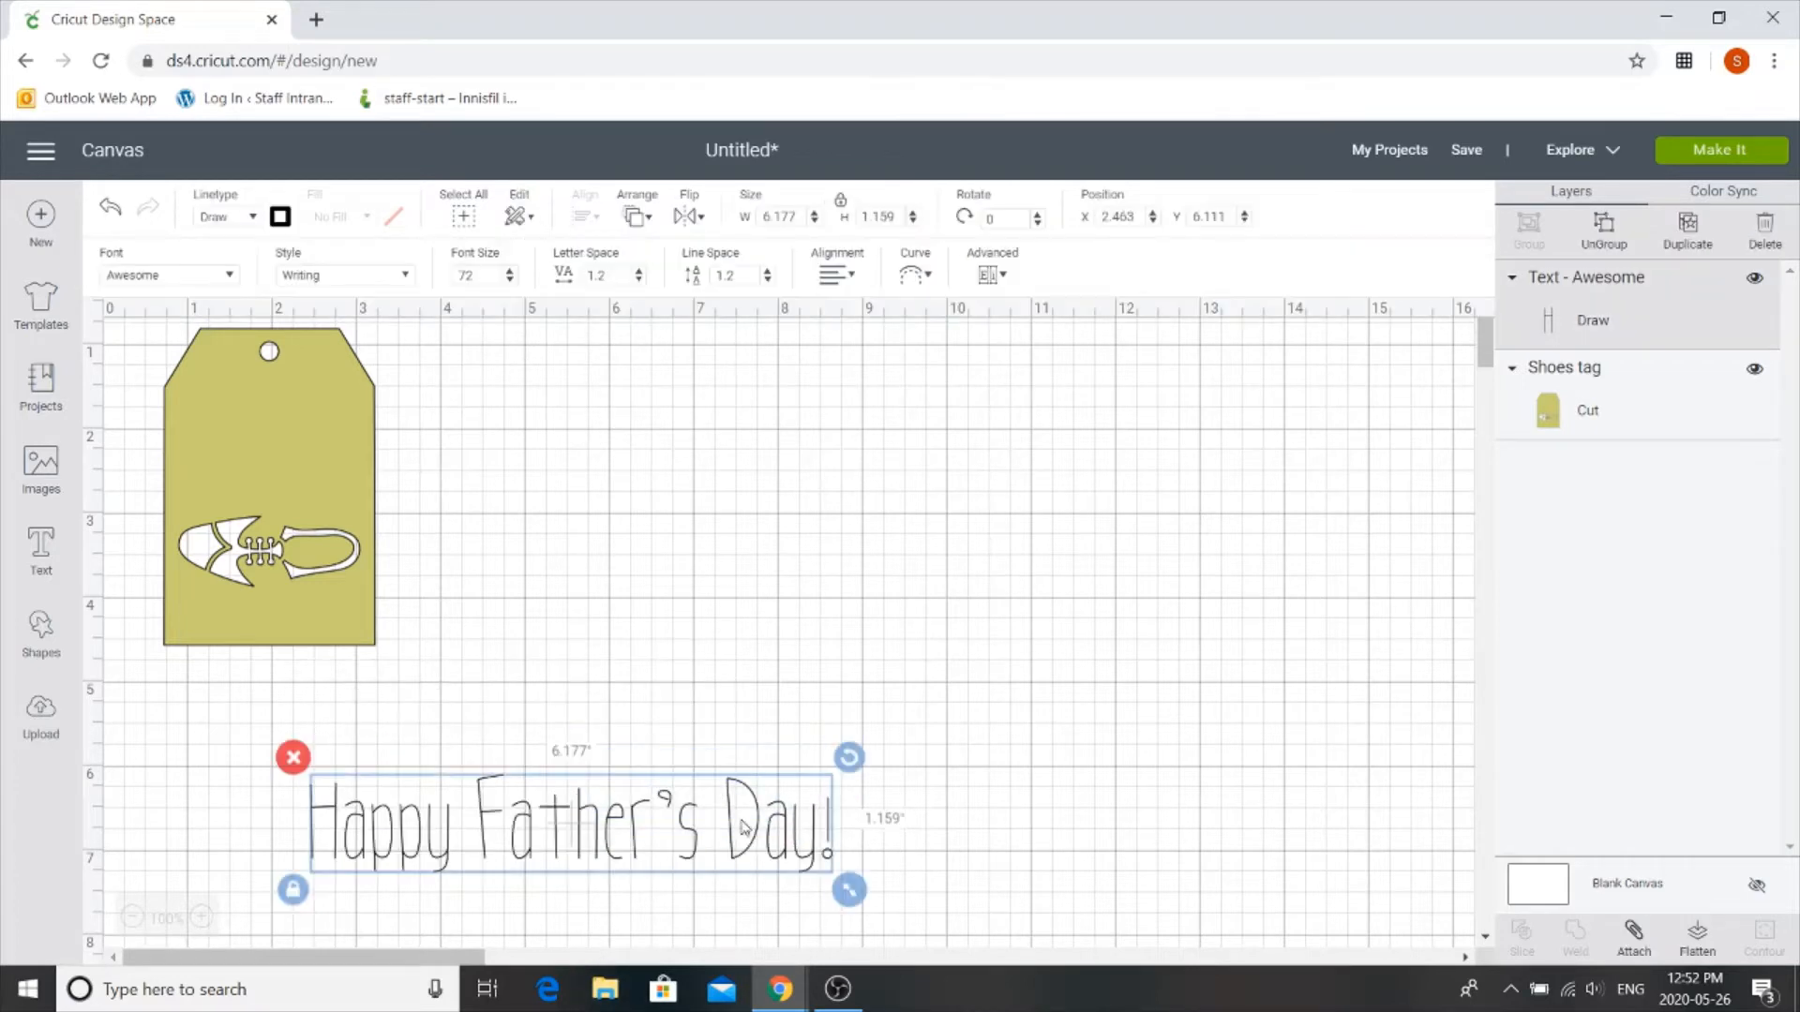
drag(763, 826, 1022, 623)
double_click(499, 848)
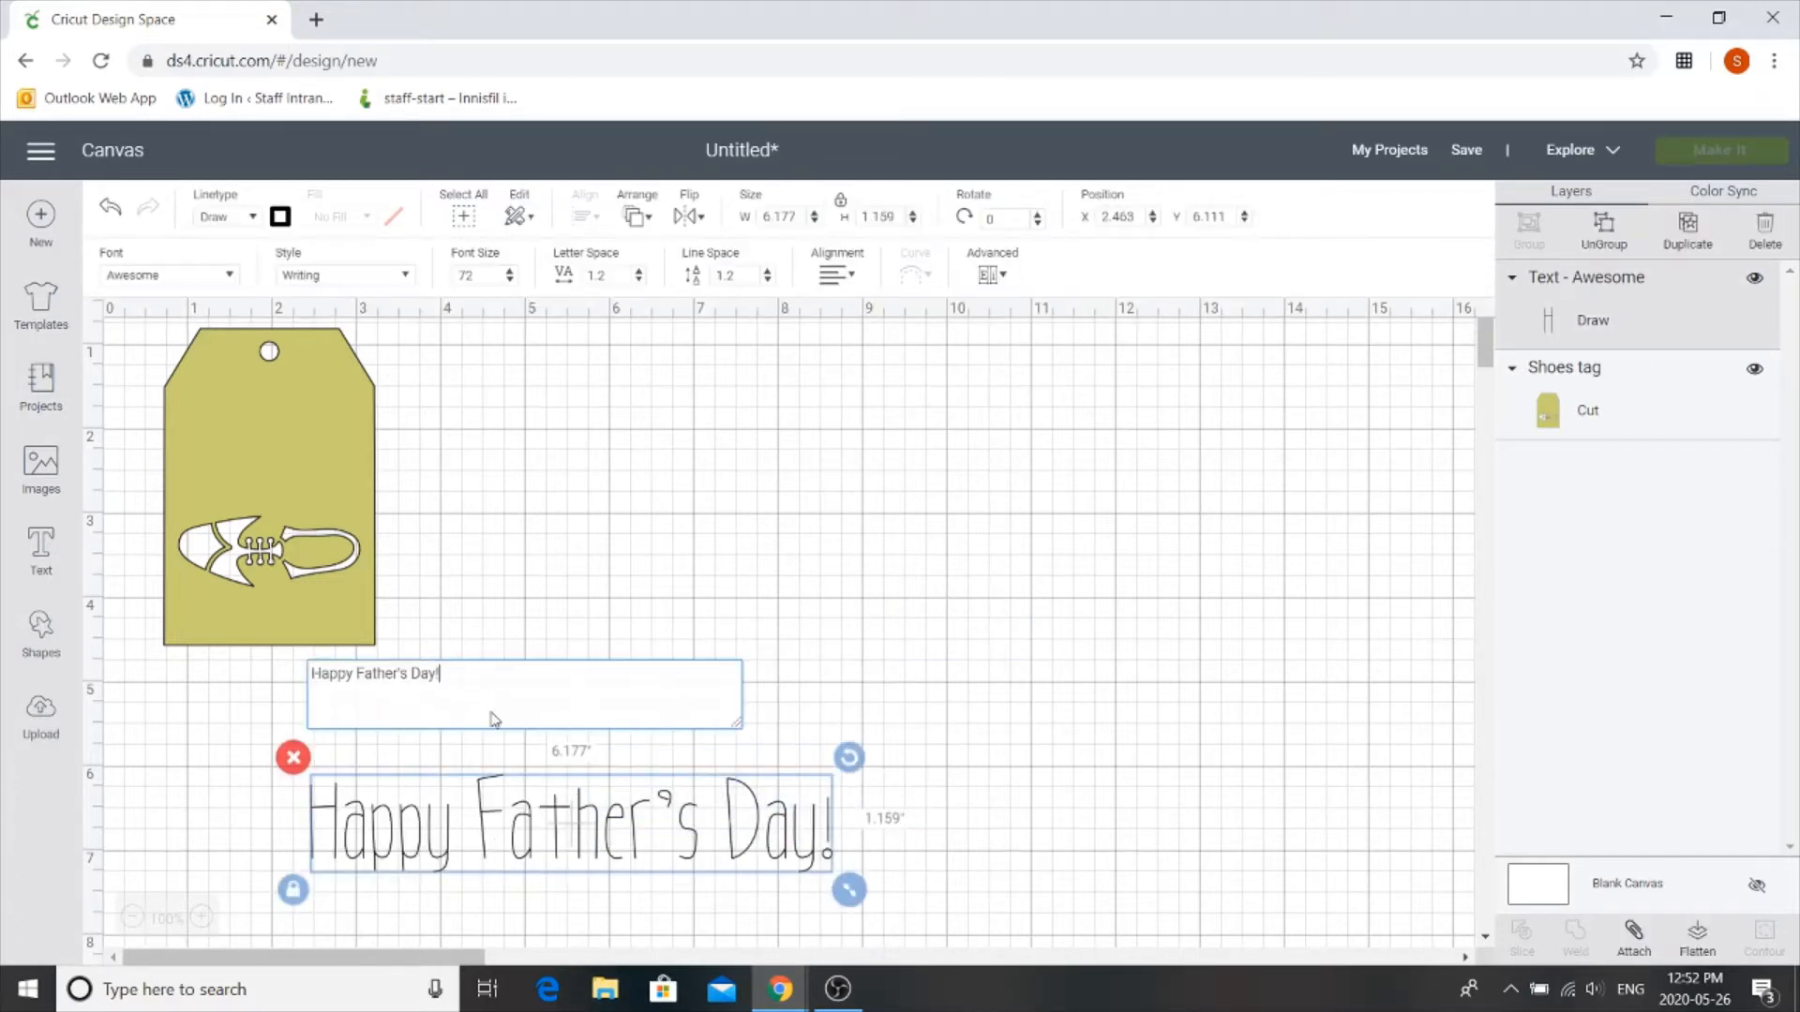
click(355, 675)
key(Delete)
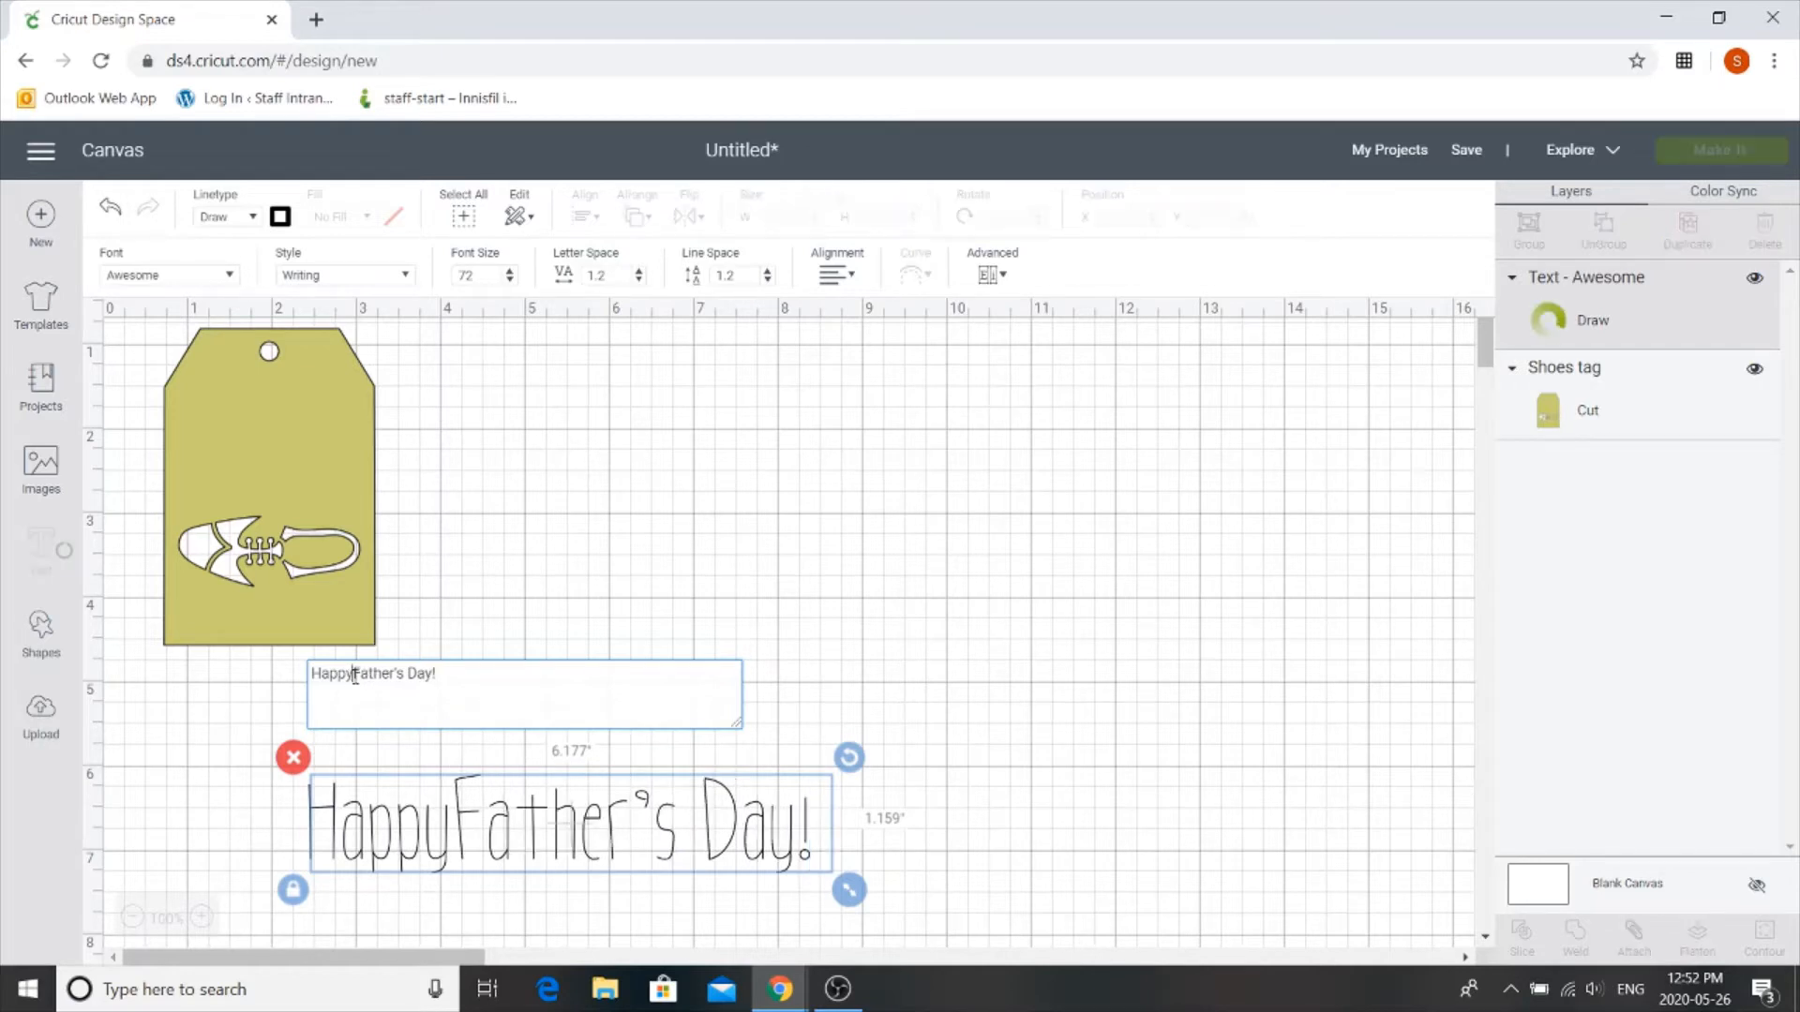
key(Return)
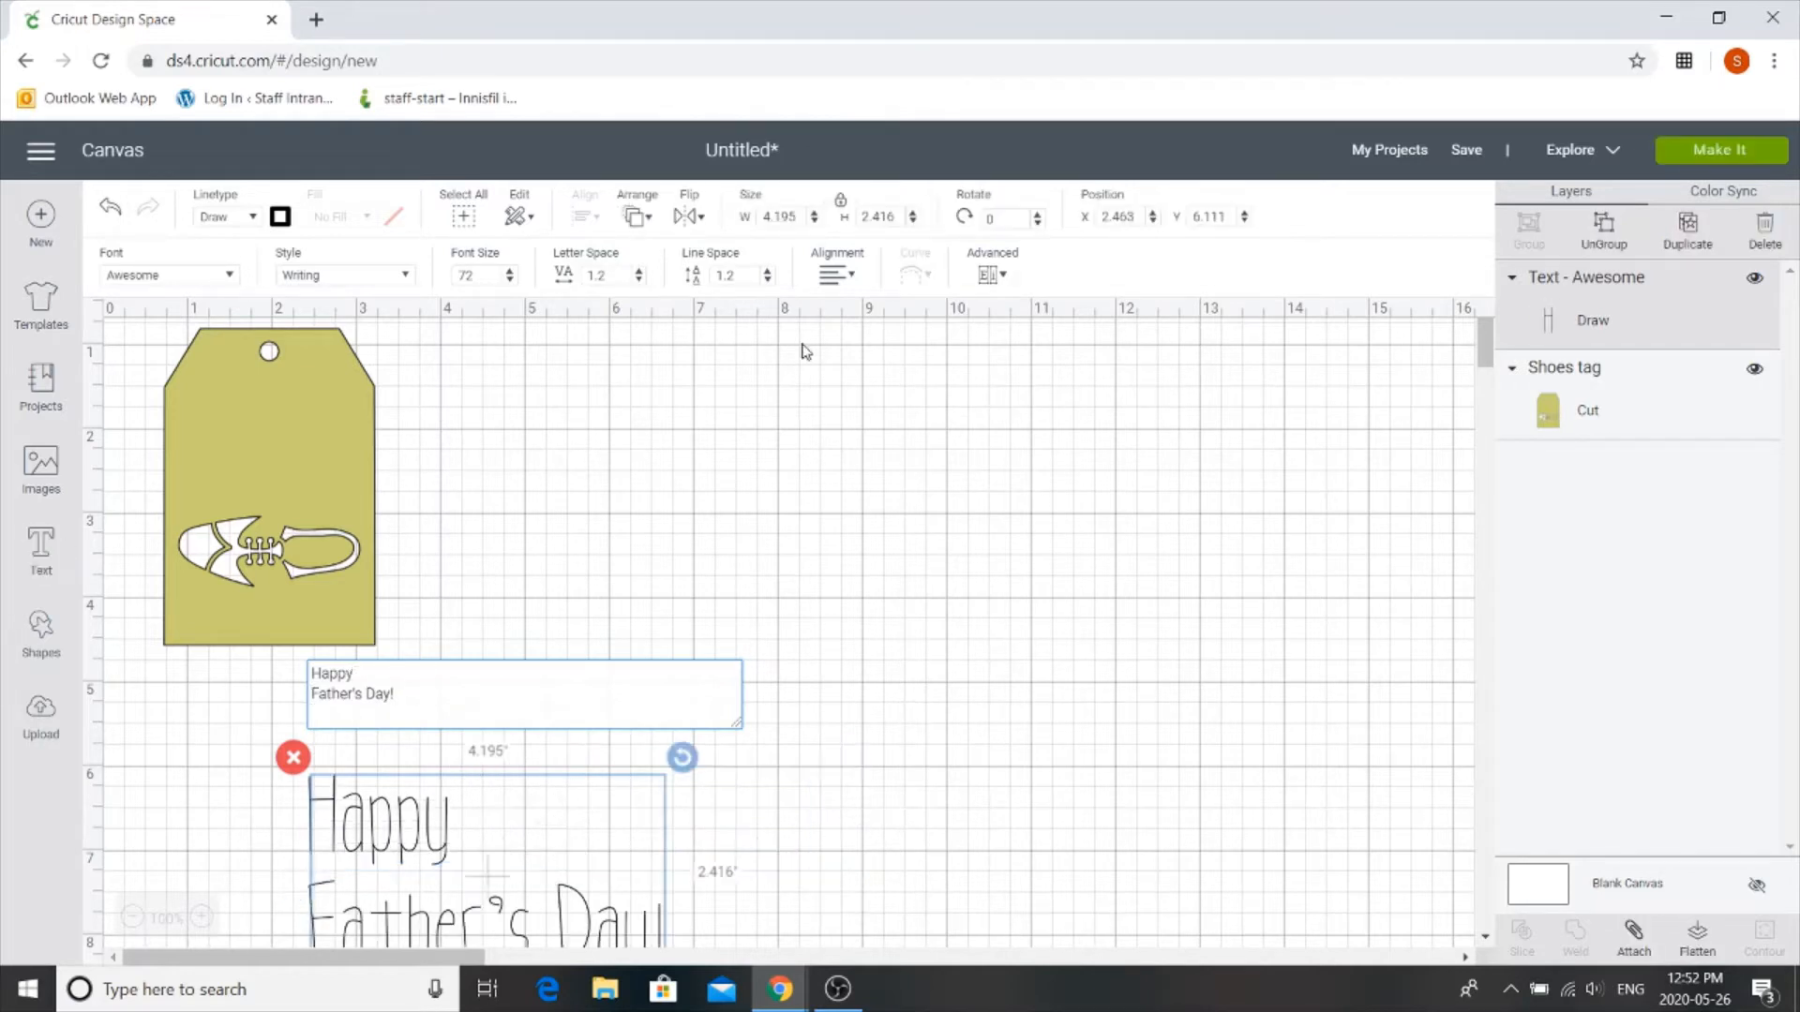
click(833, 278)
click(877, 327)
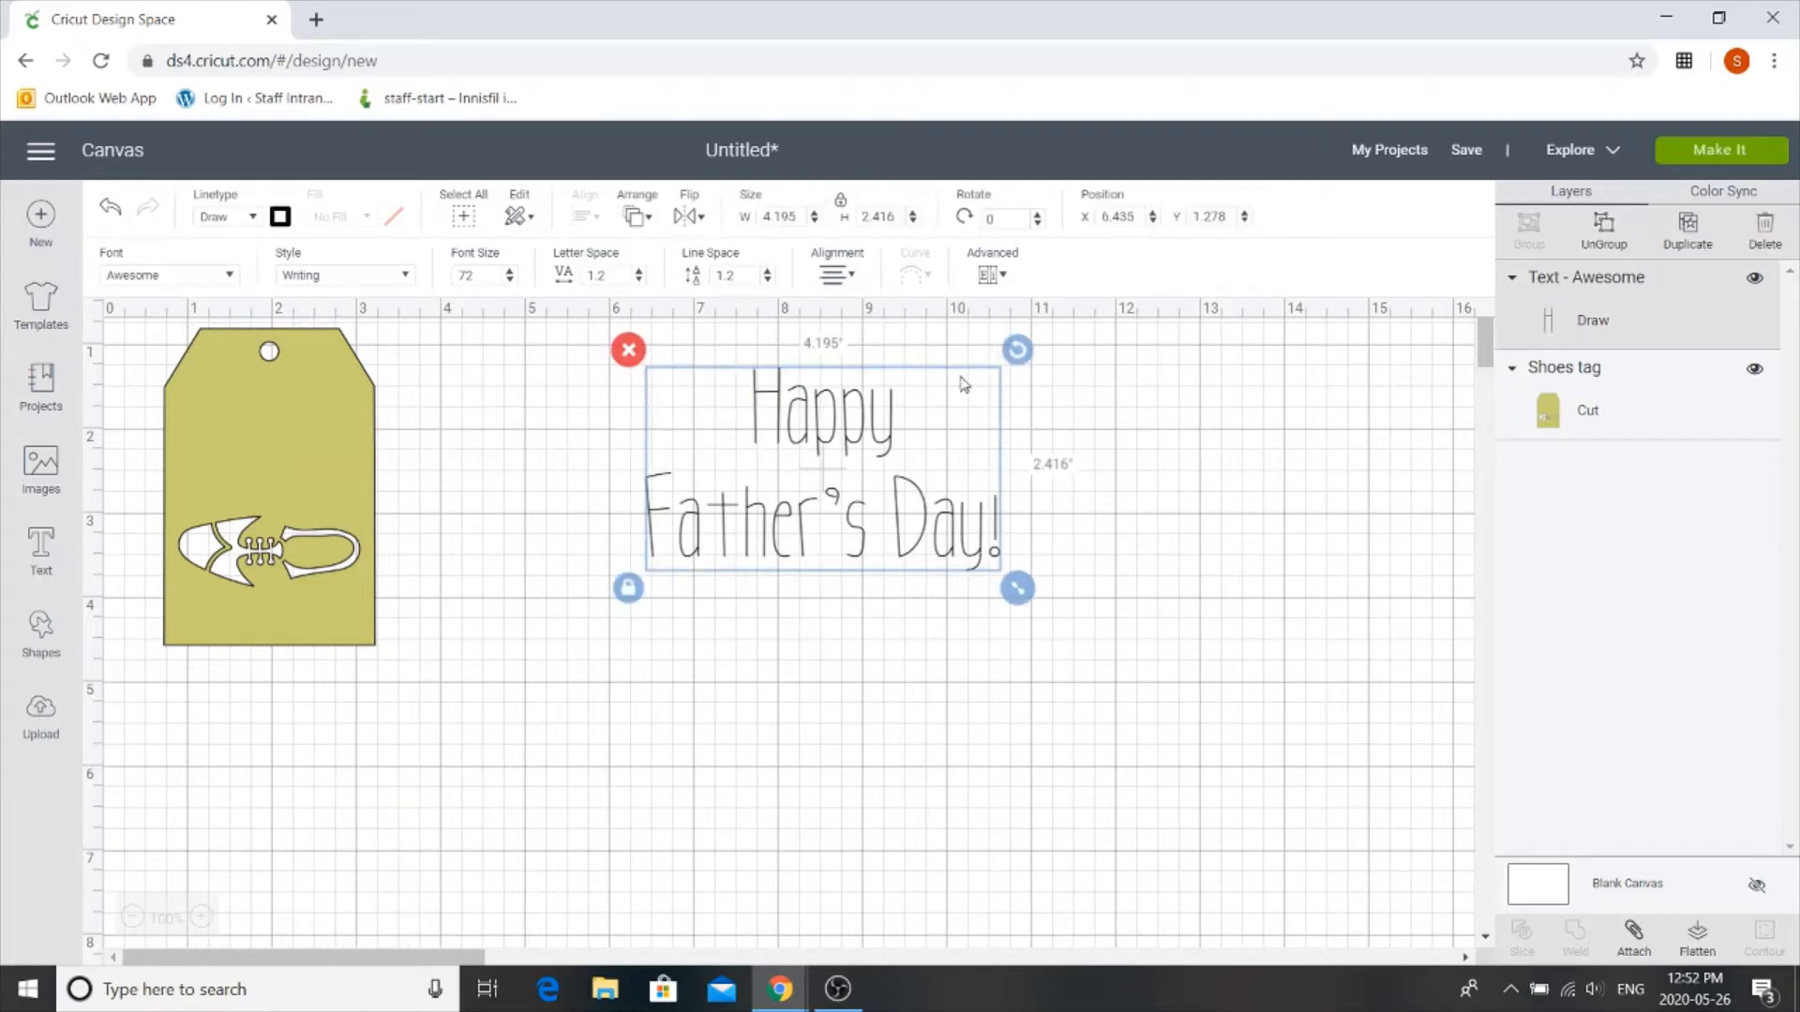
Reduce the greeting's line space to -0.8.
click(767, 280)
click(767, 281)
click(767, 281)
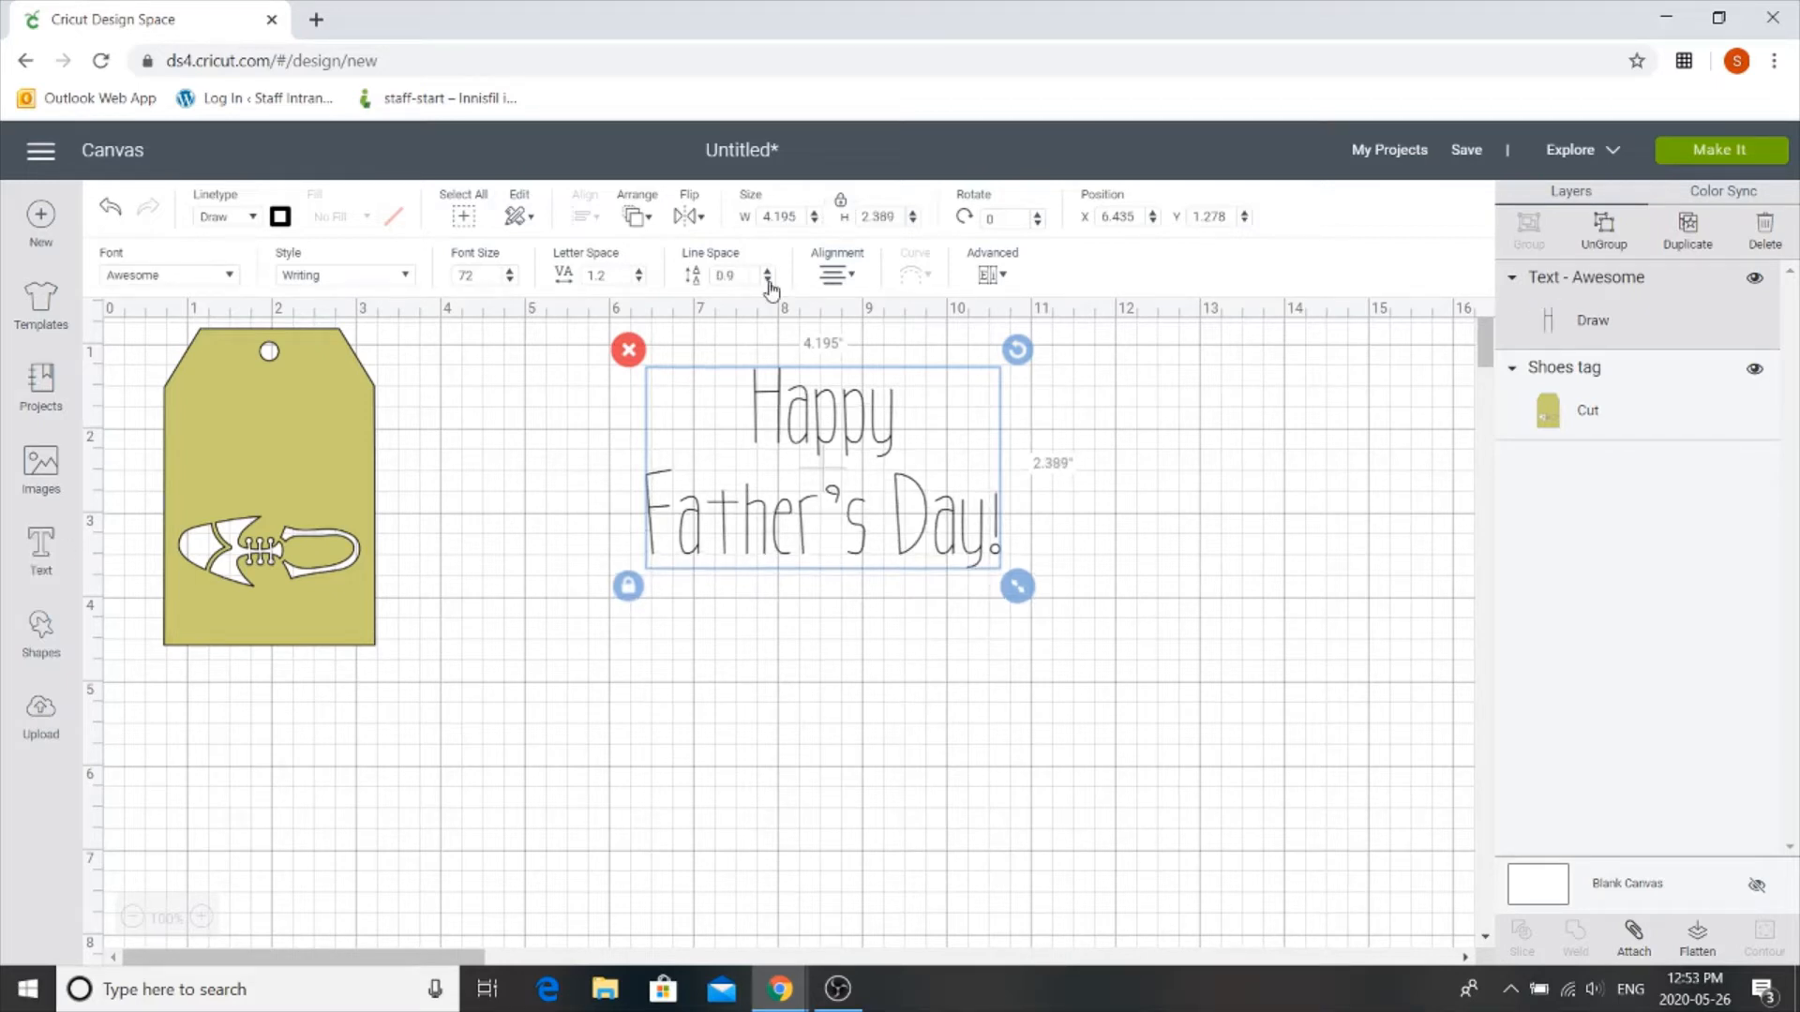
click(767, 280)
click(768, 280)
click(768, 280)
click(768, 280)
click(767, 280)
click(768, 280)
click(767, 281)
click(768, 280)
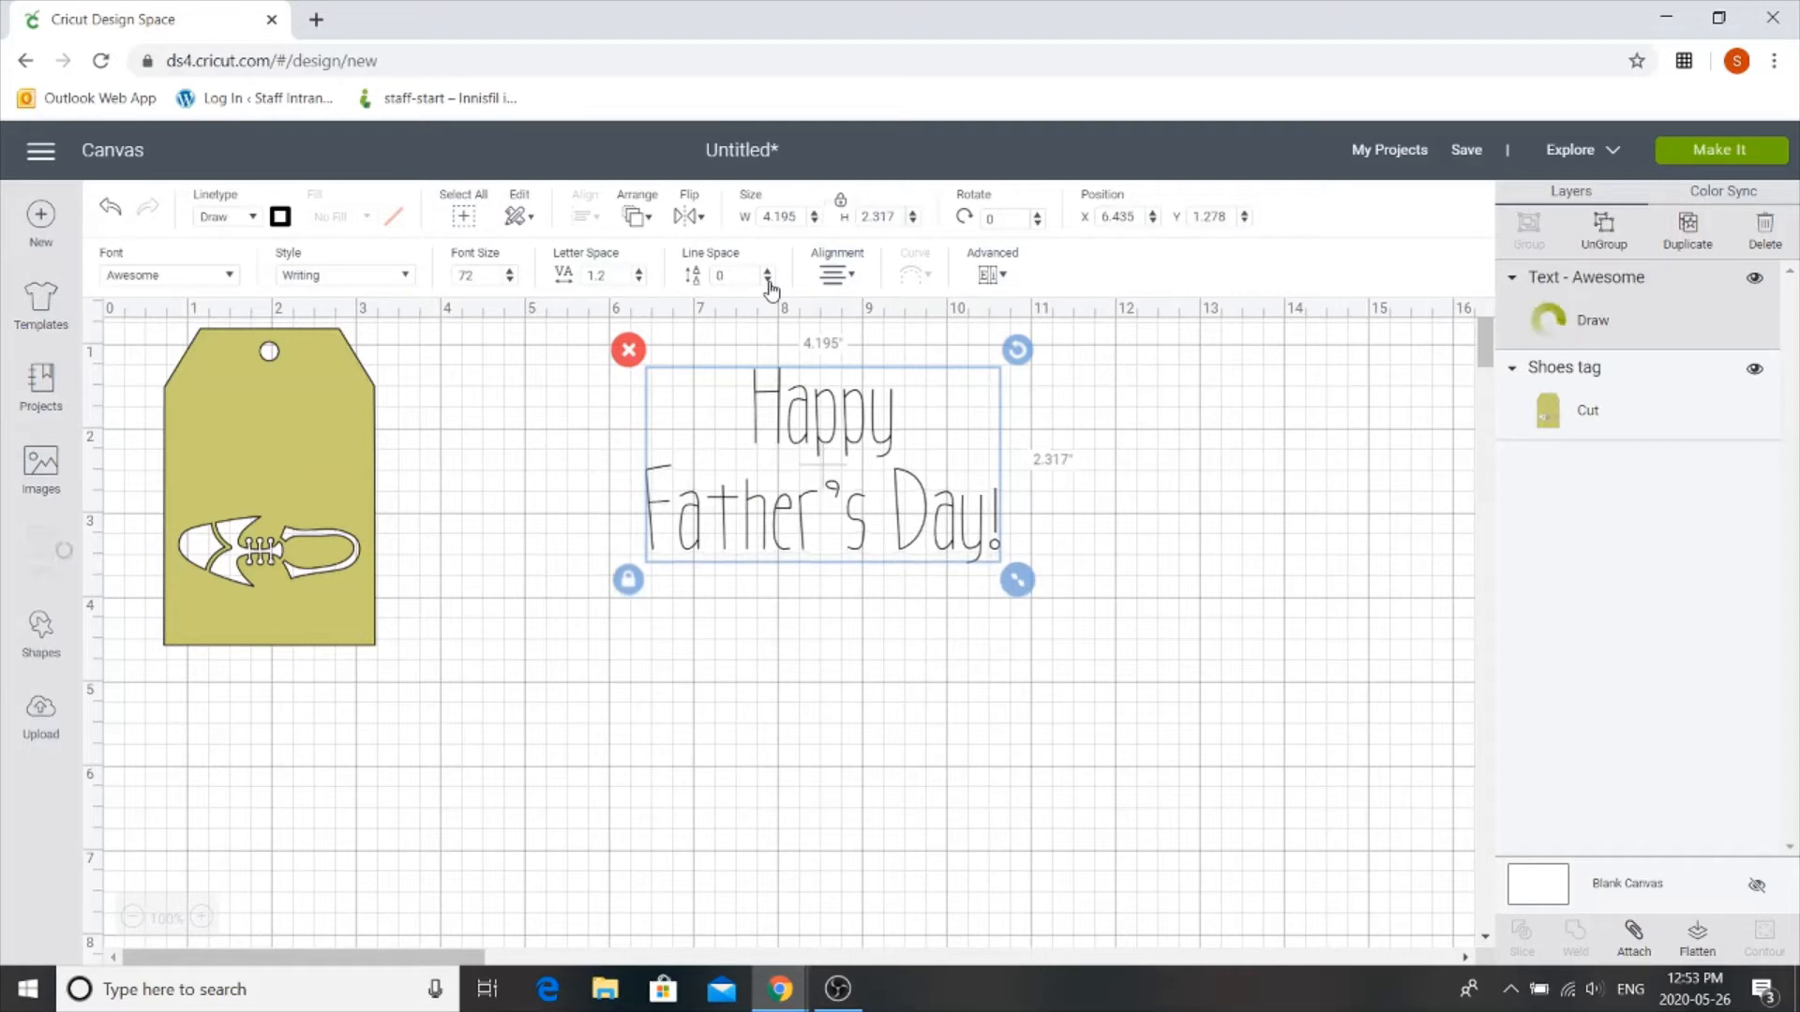
click(768, 280)
click(767, 280)
click(768, 280)
click(768, 280)
click(767, 280)
click(767, 281)
click(768, 280)
click(768, 280)
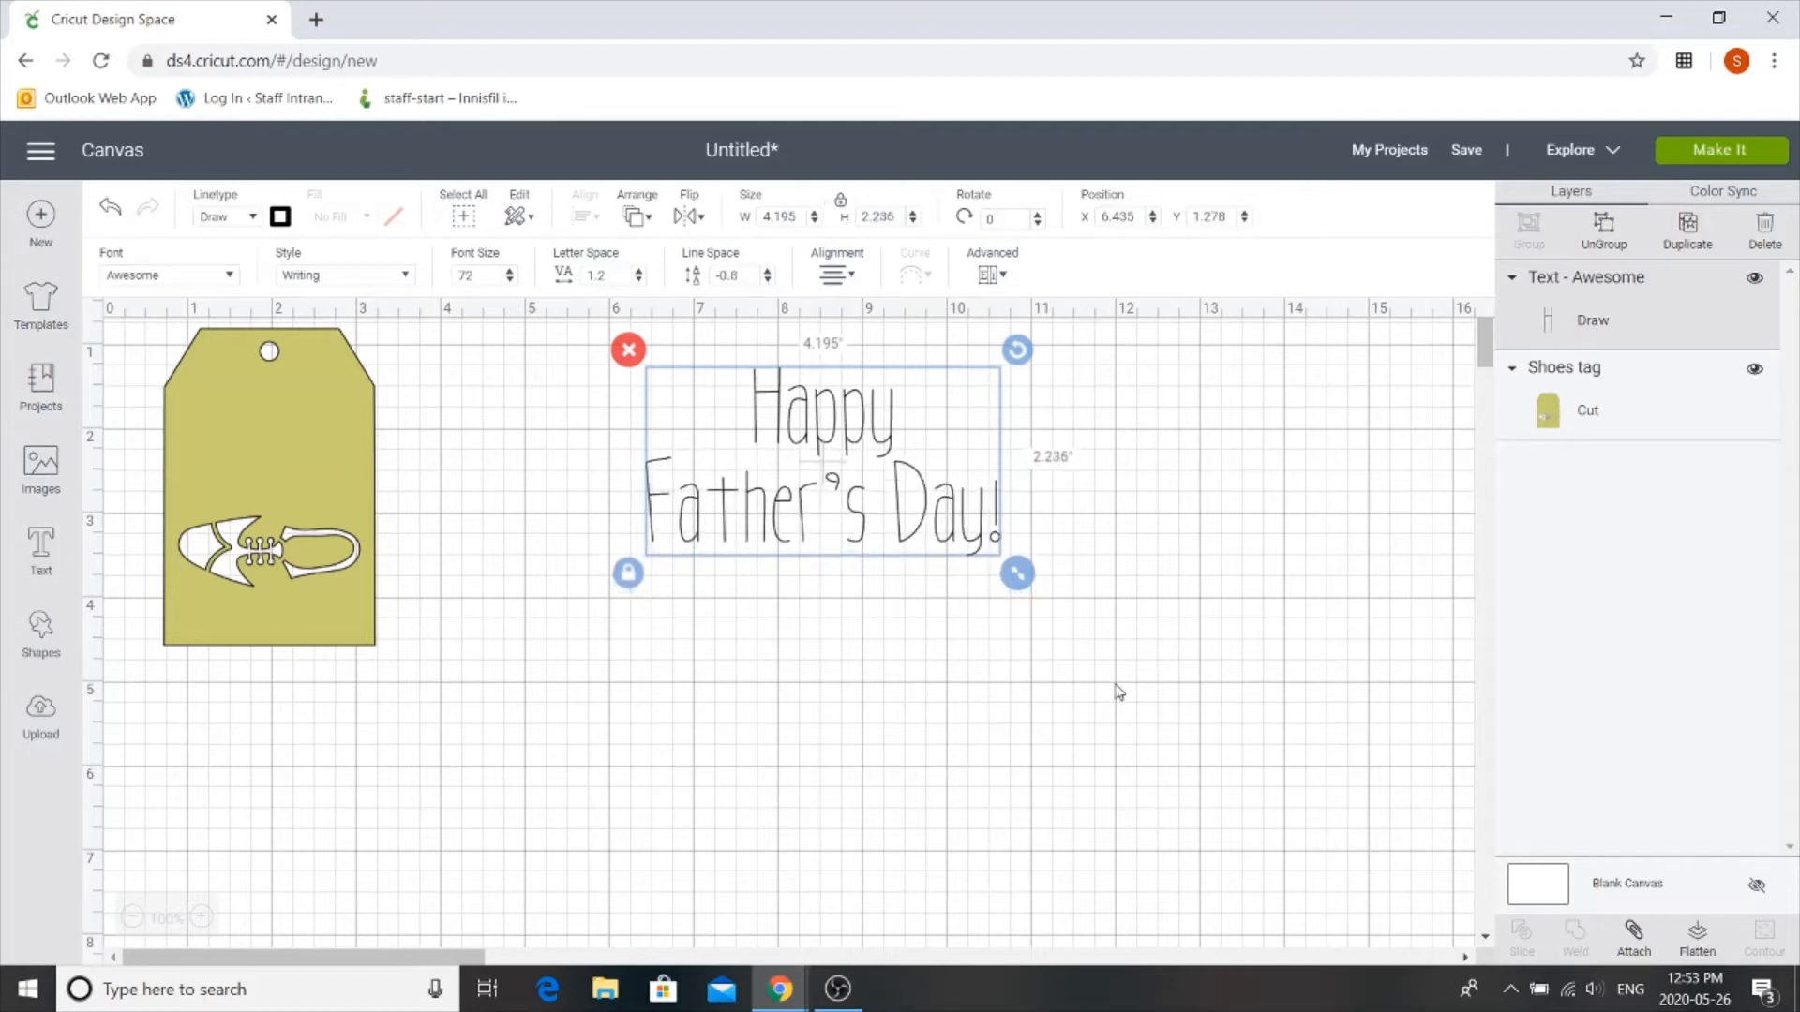
Scale the greeting to about 2.01 inches wide and place it on the tag above the shoes, at about X 0.98, Y 1.64.
drag(1017, 572, 868, 494)
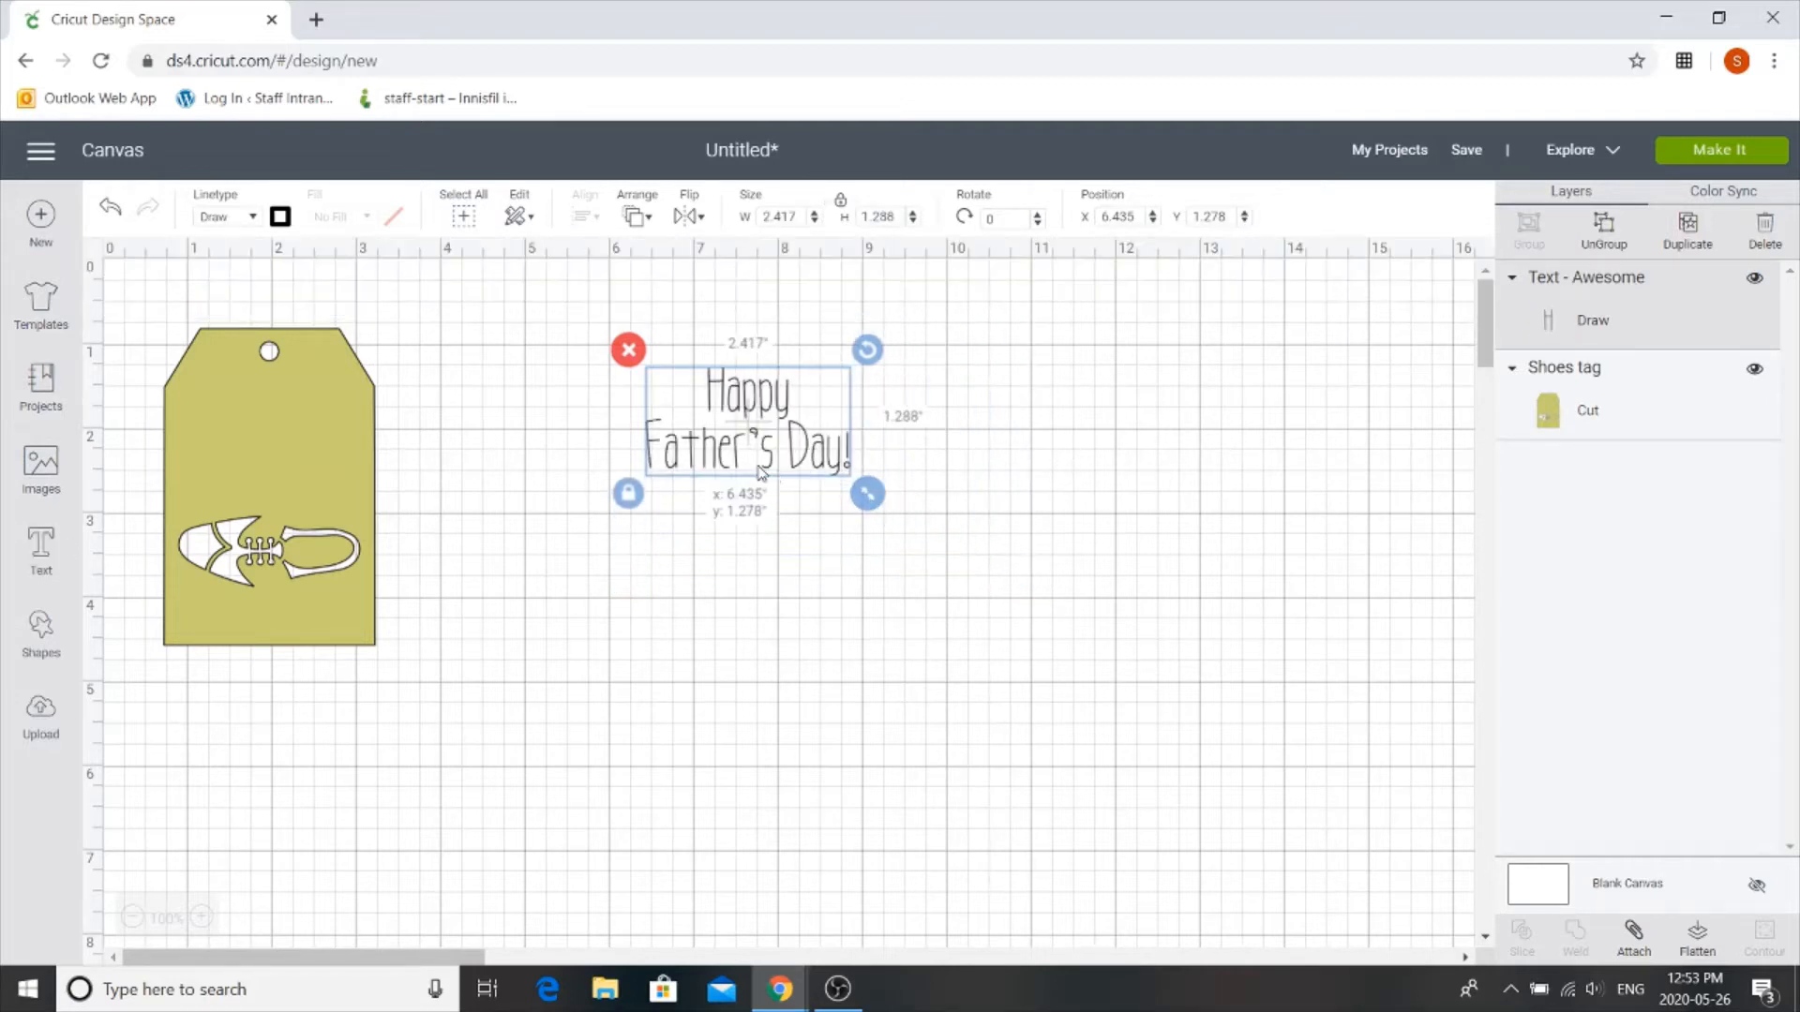
drag(761, 471, 302, 501)
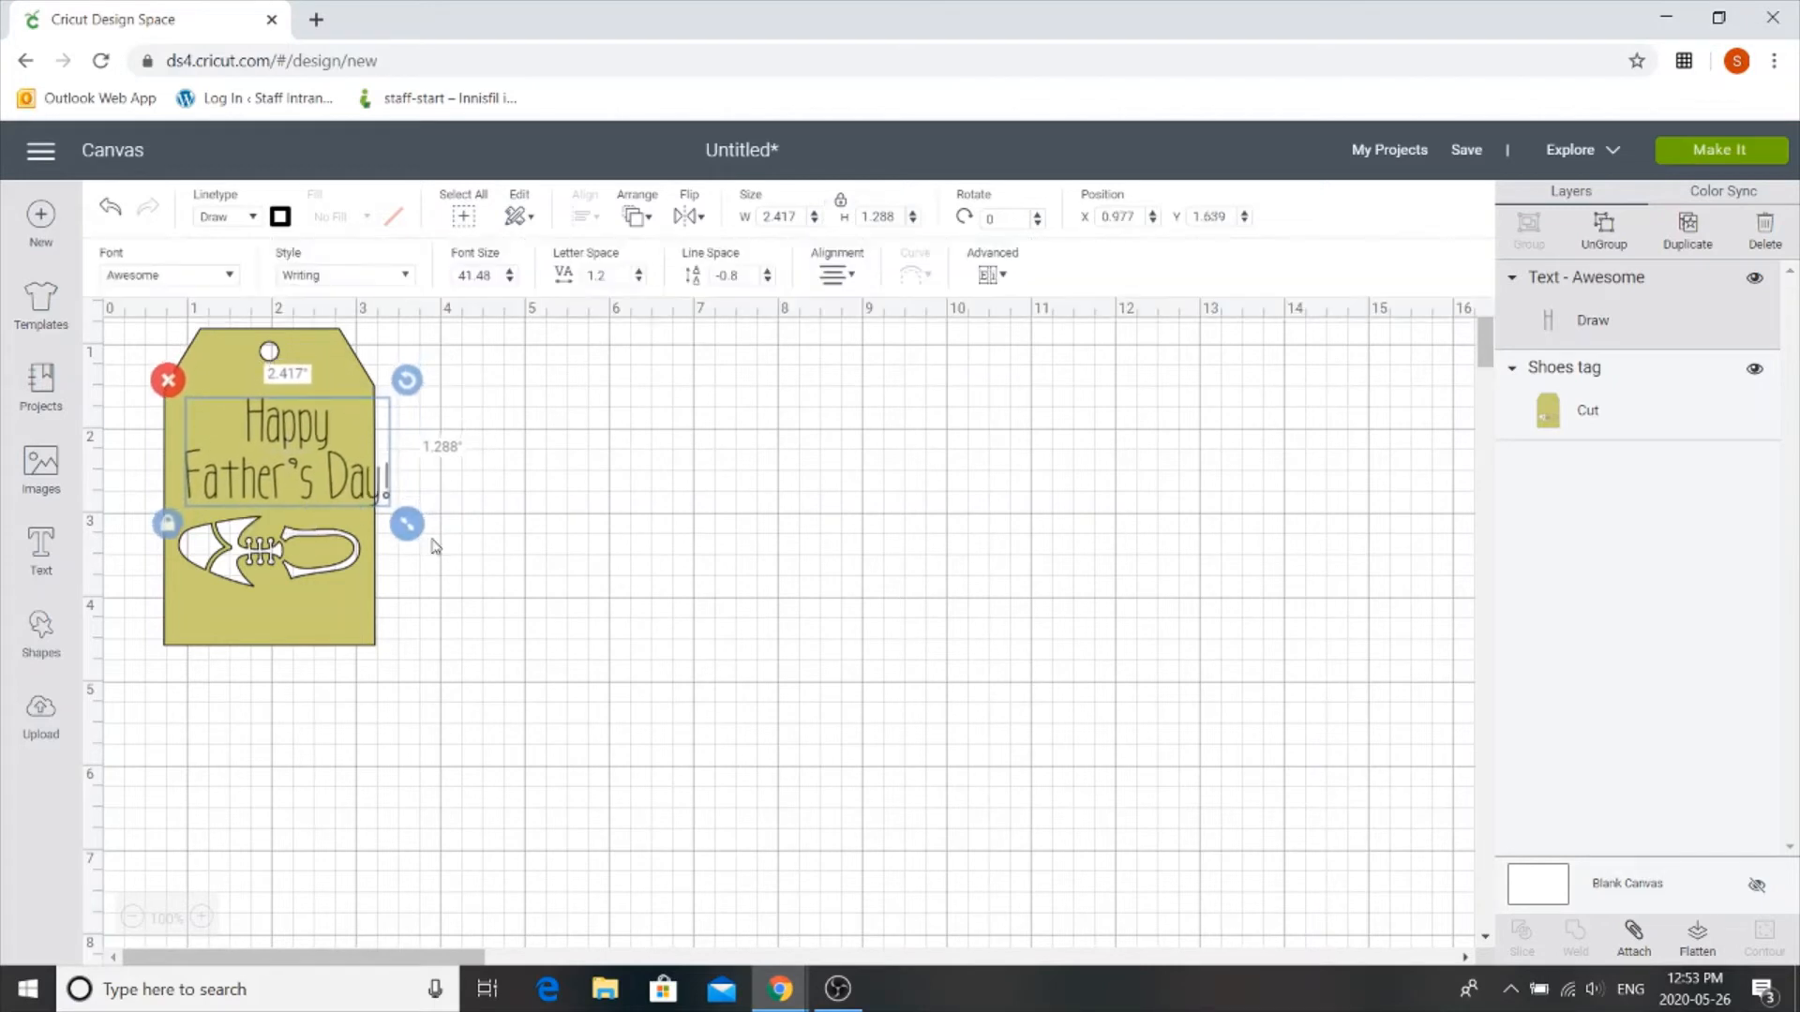
drag(413, 533, 373, 538)
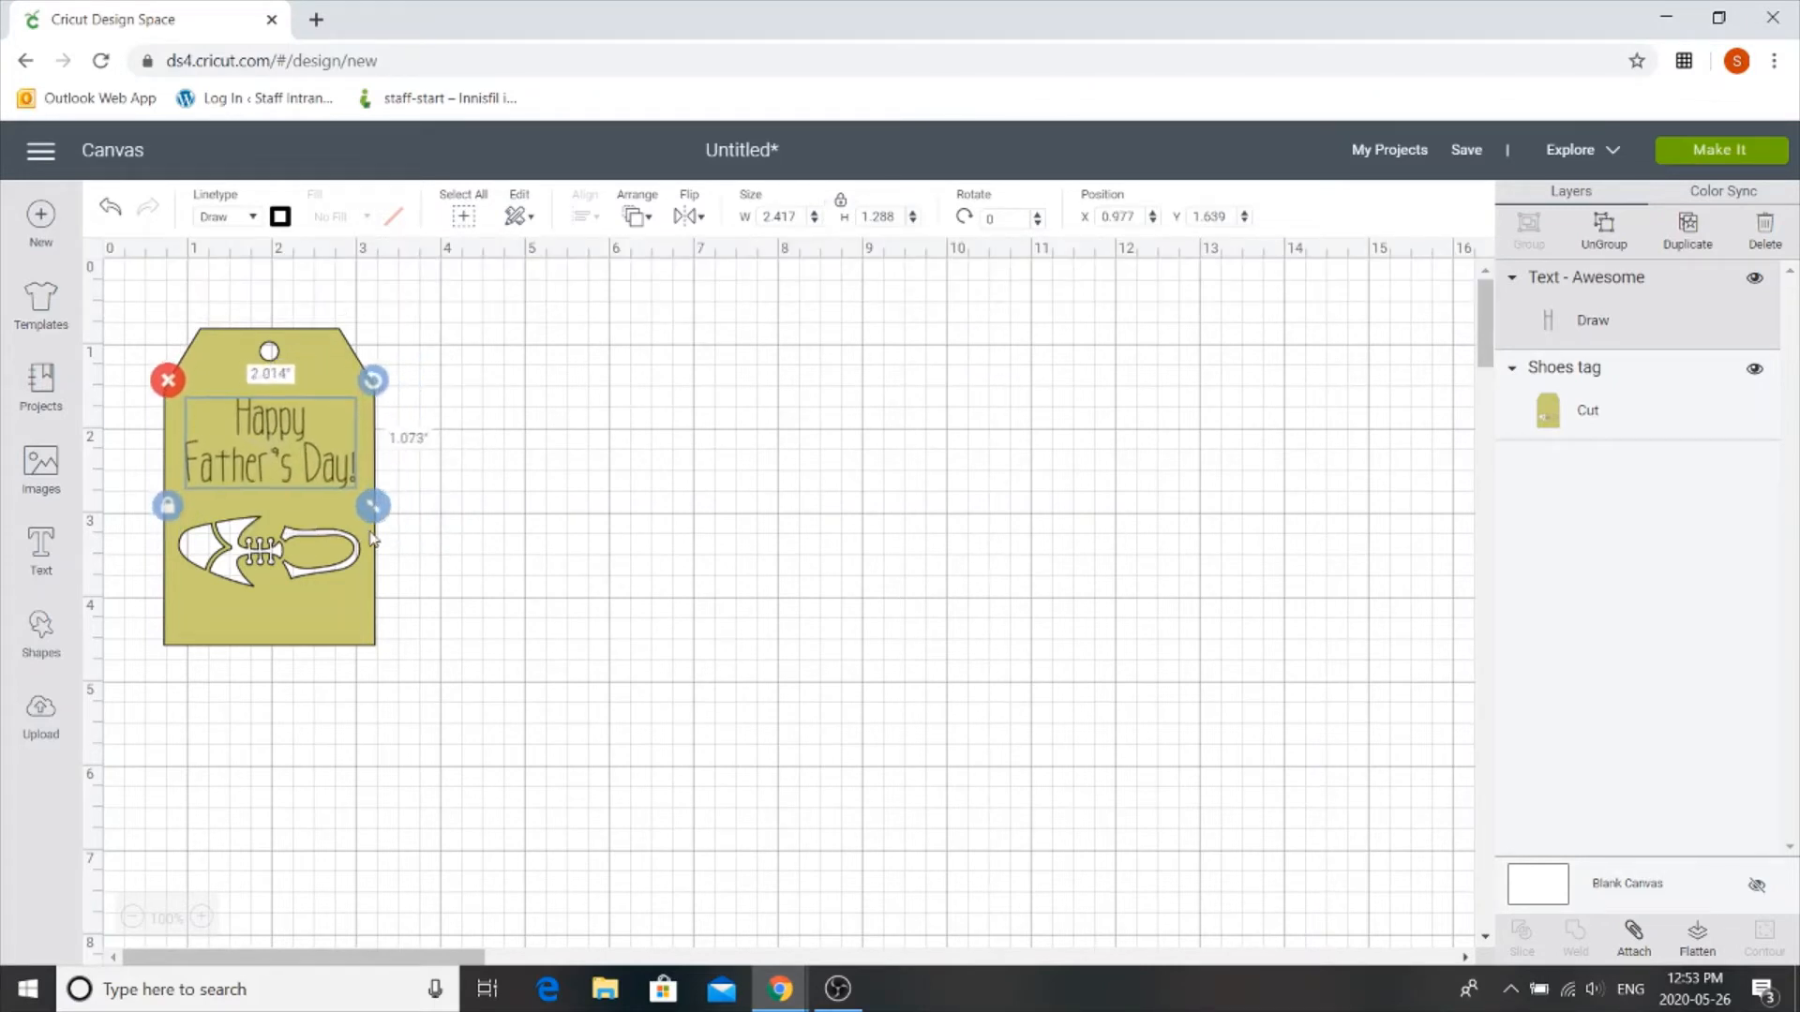
click(447, 559)
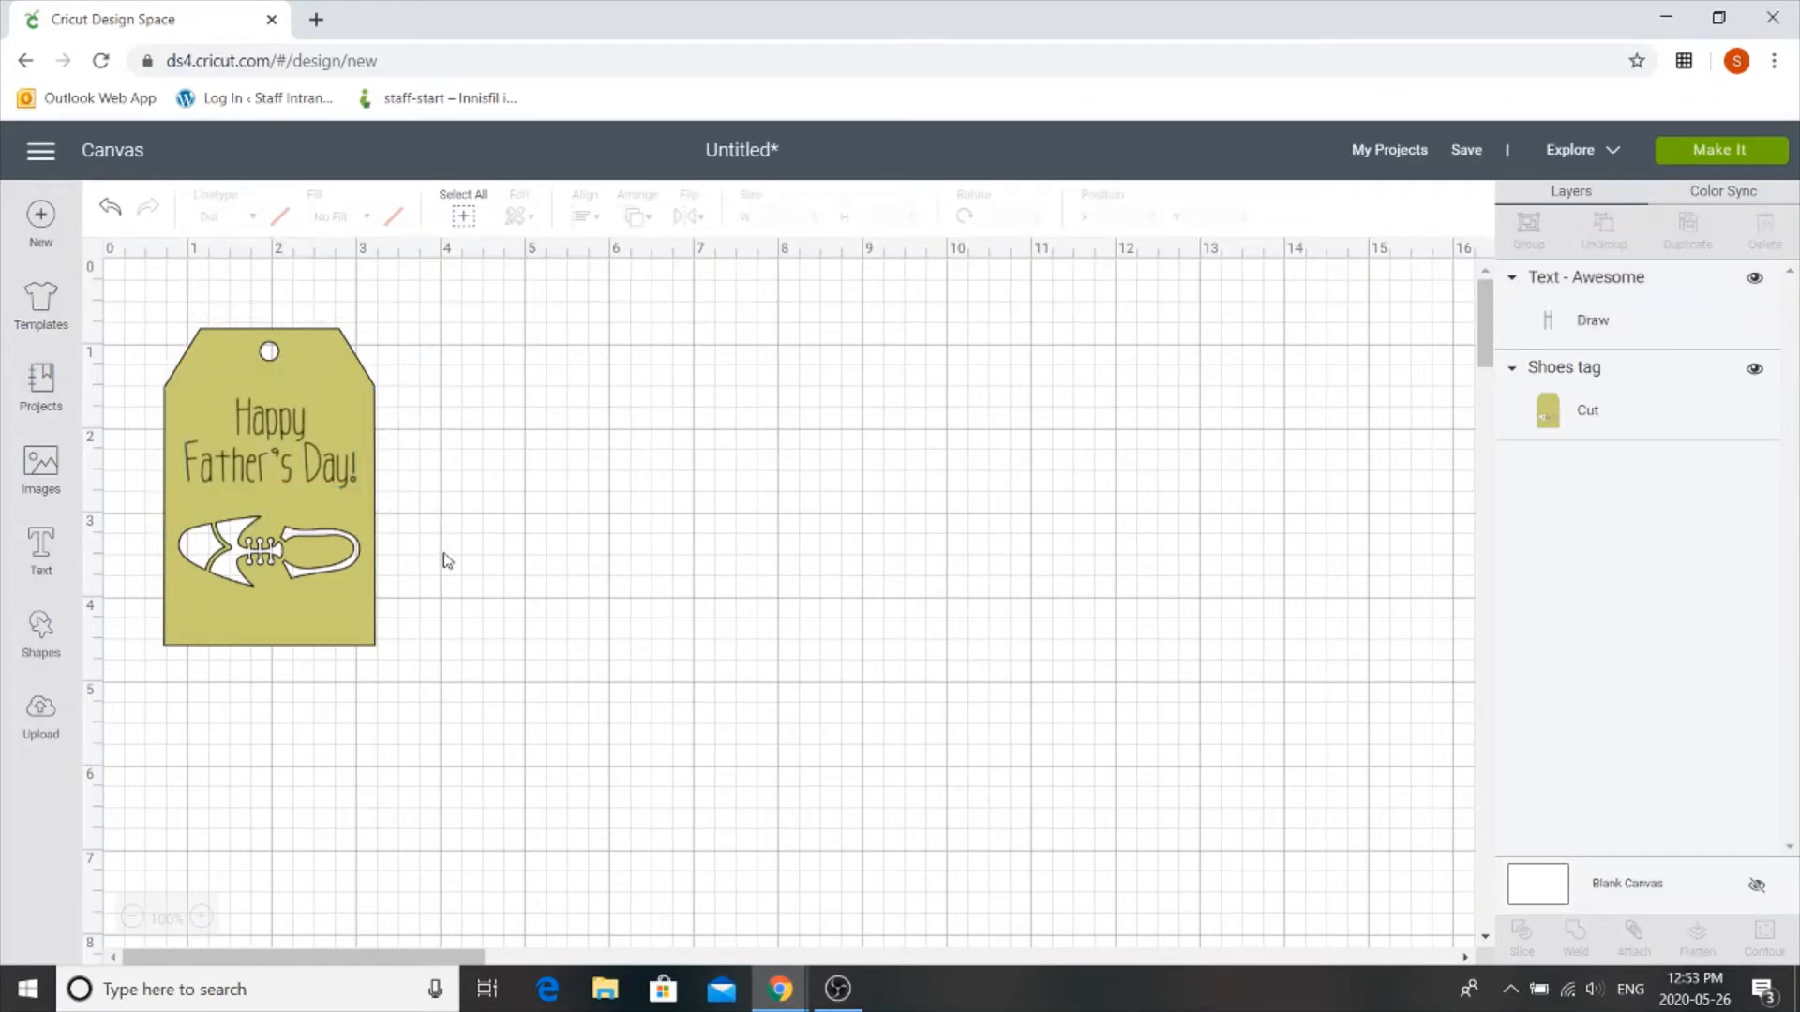
Set the linetype of the greeting on the tag to Draw.
click(328, 489)
click(301, 433)
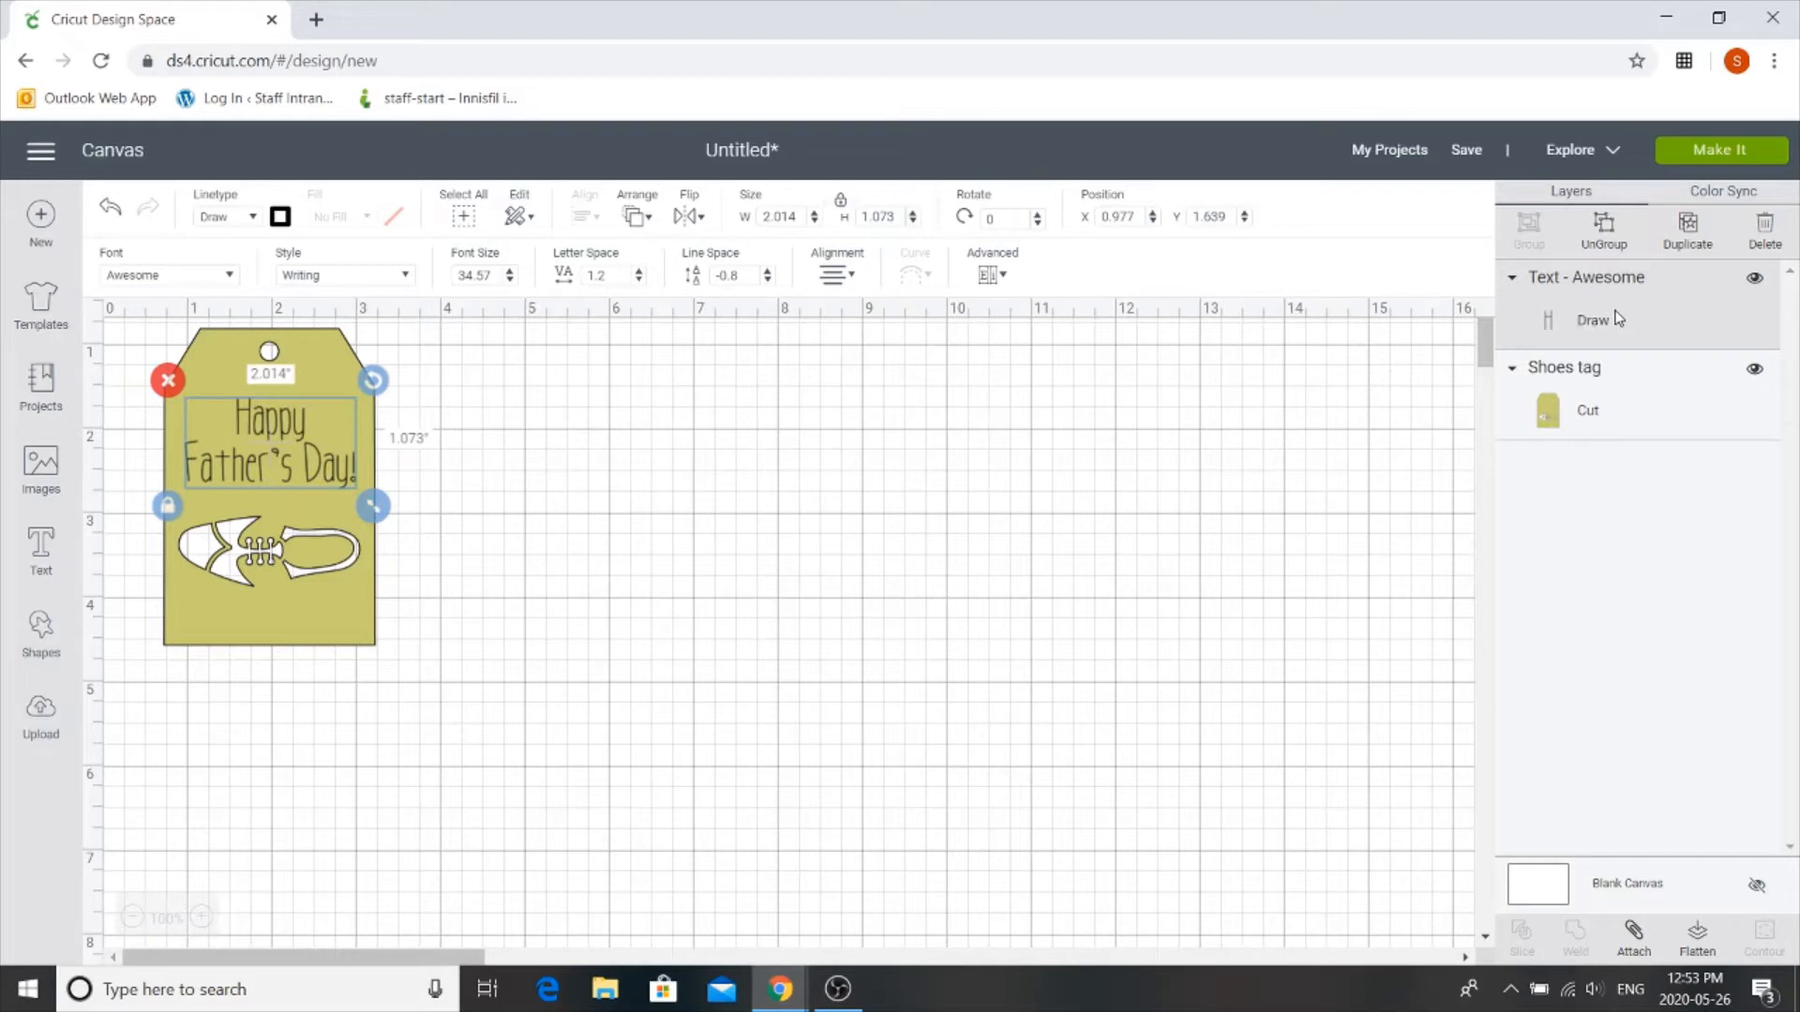
click(221, 219)
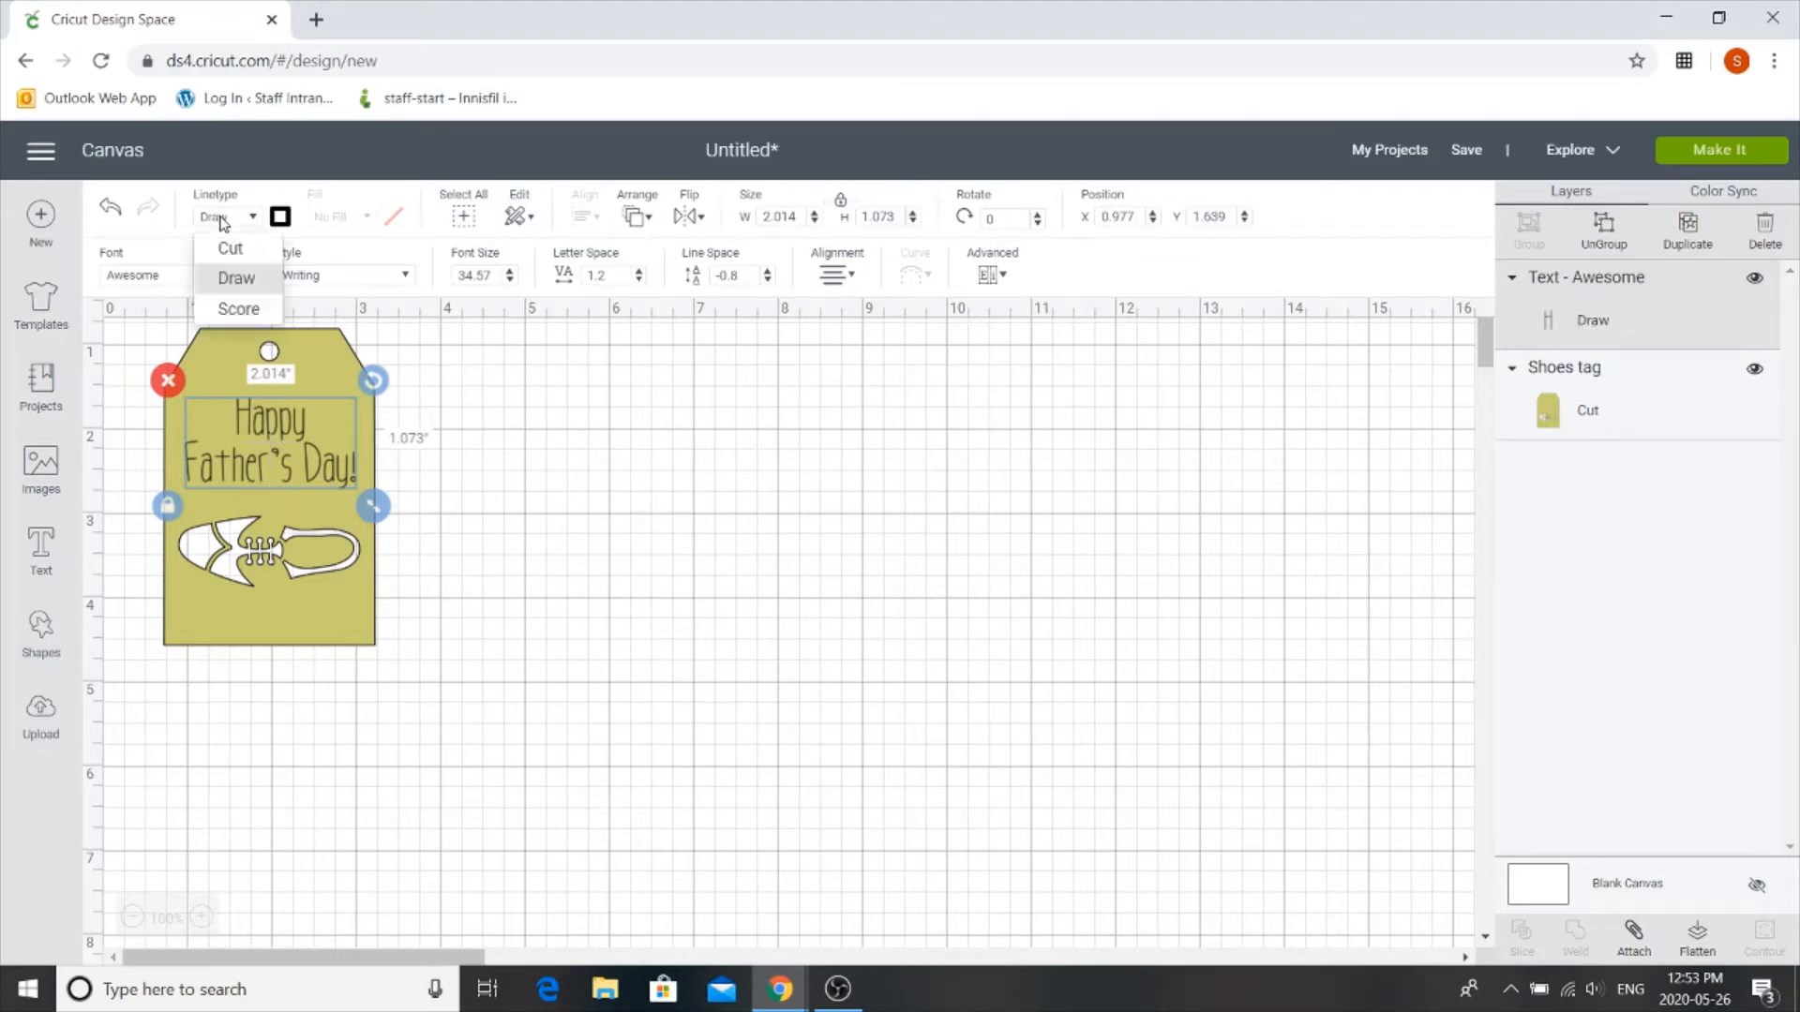
click(238, 277)
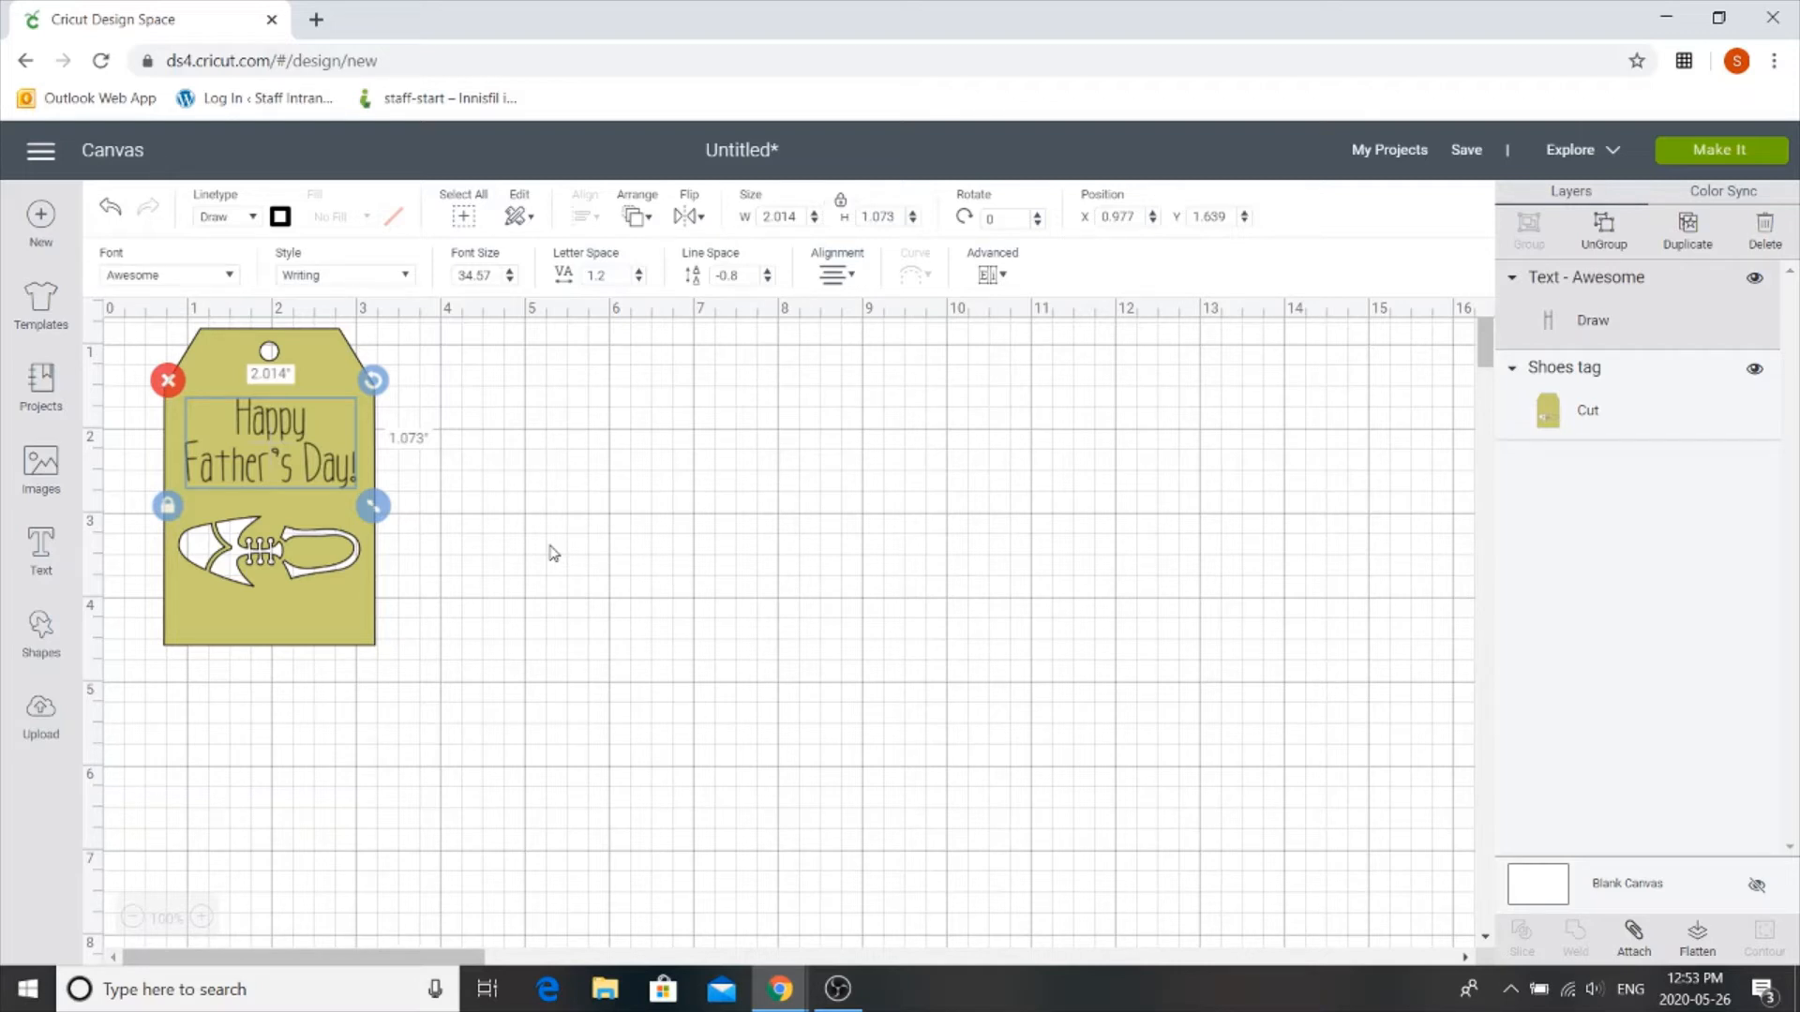
Attach the greeting text layer to the Shoes tag layer.
click(1604, 319)
shift+click(1612, 431)
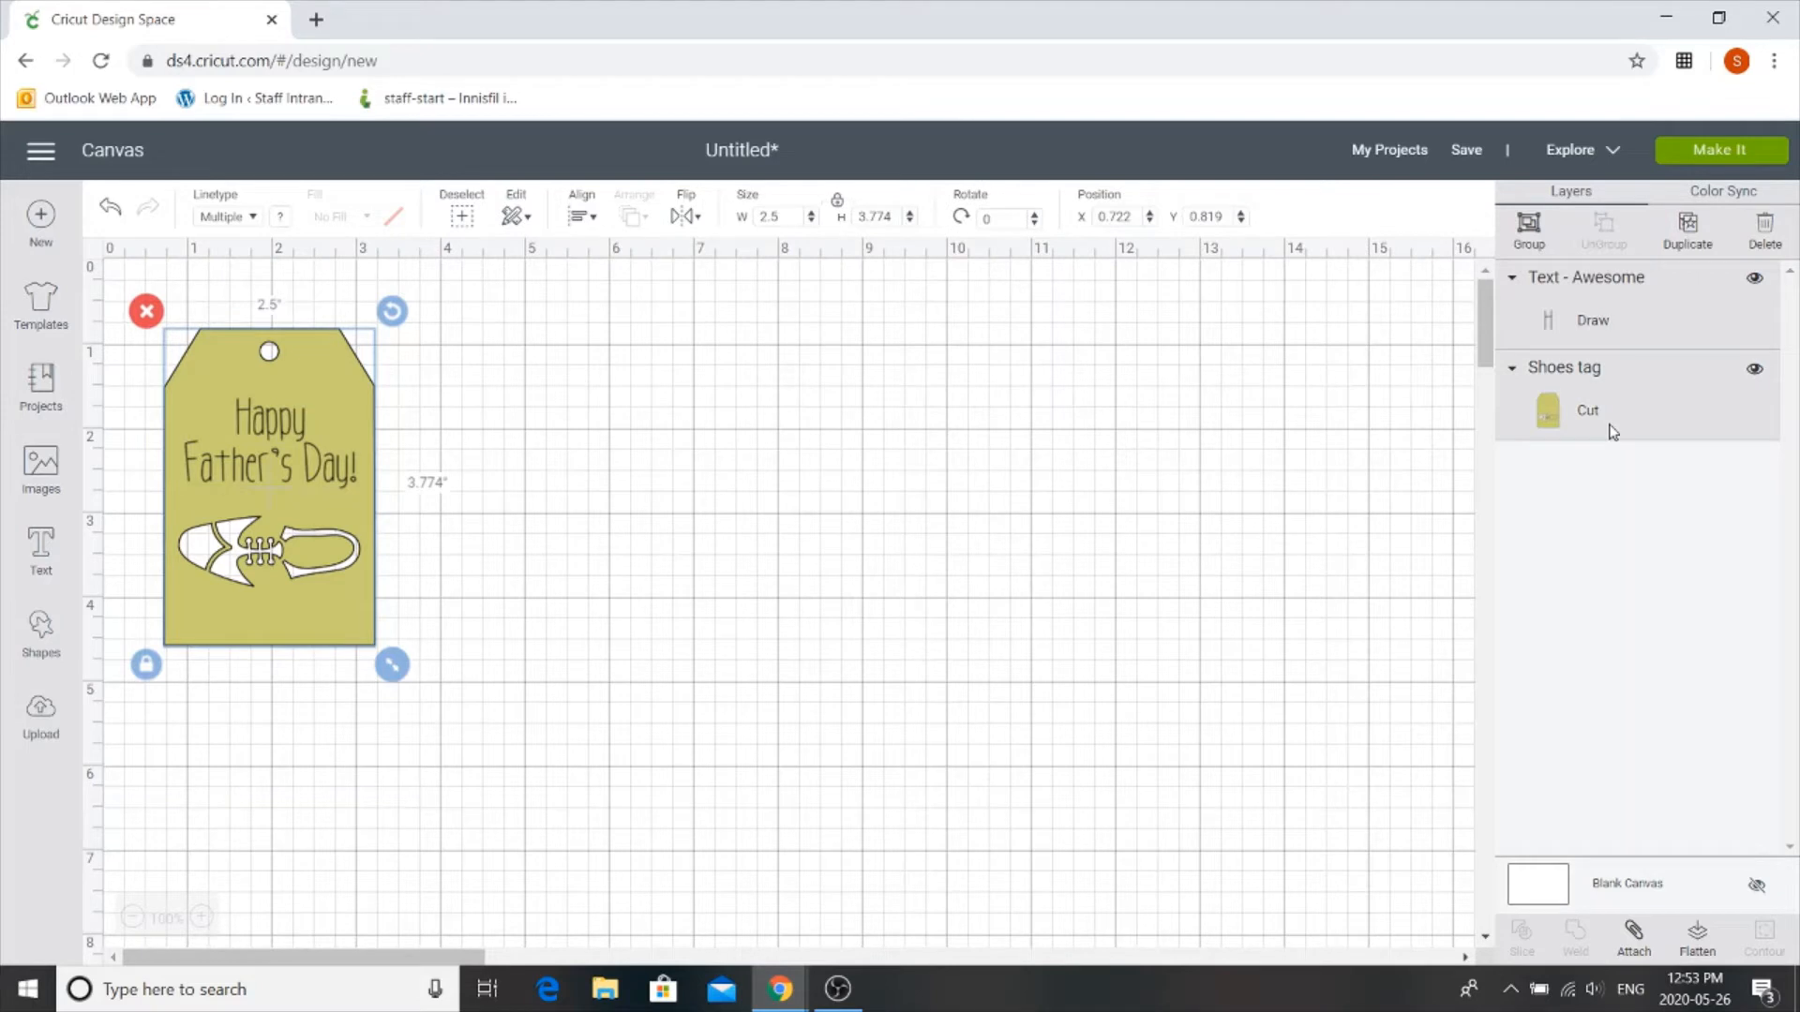
click(1636, 942)
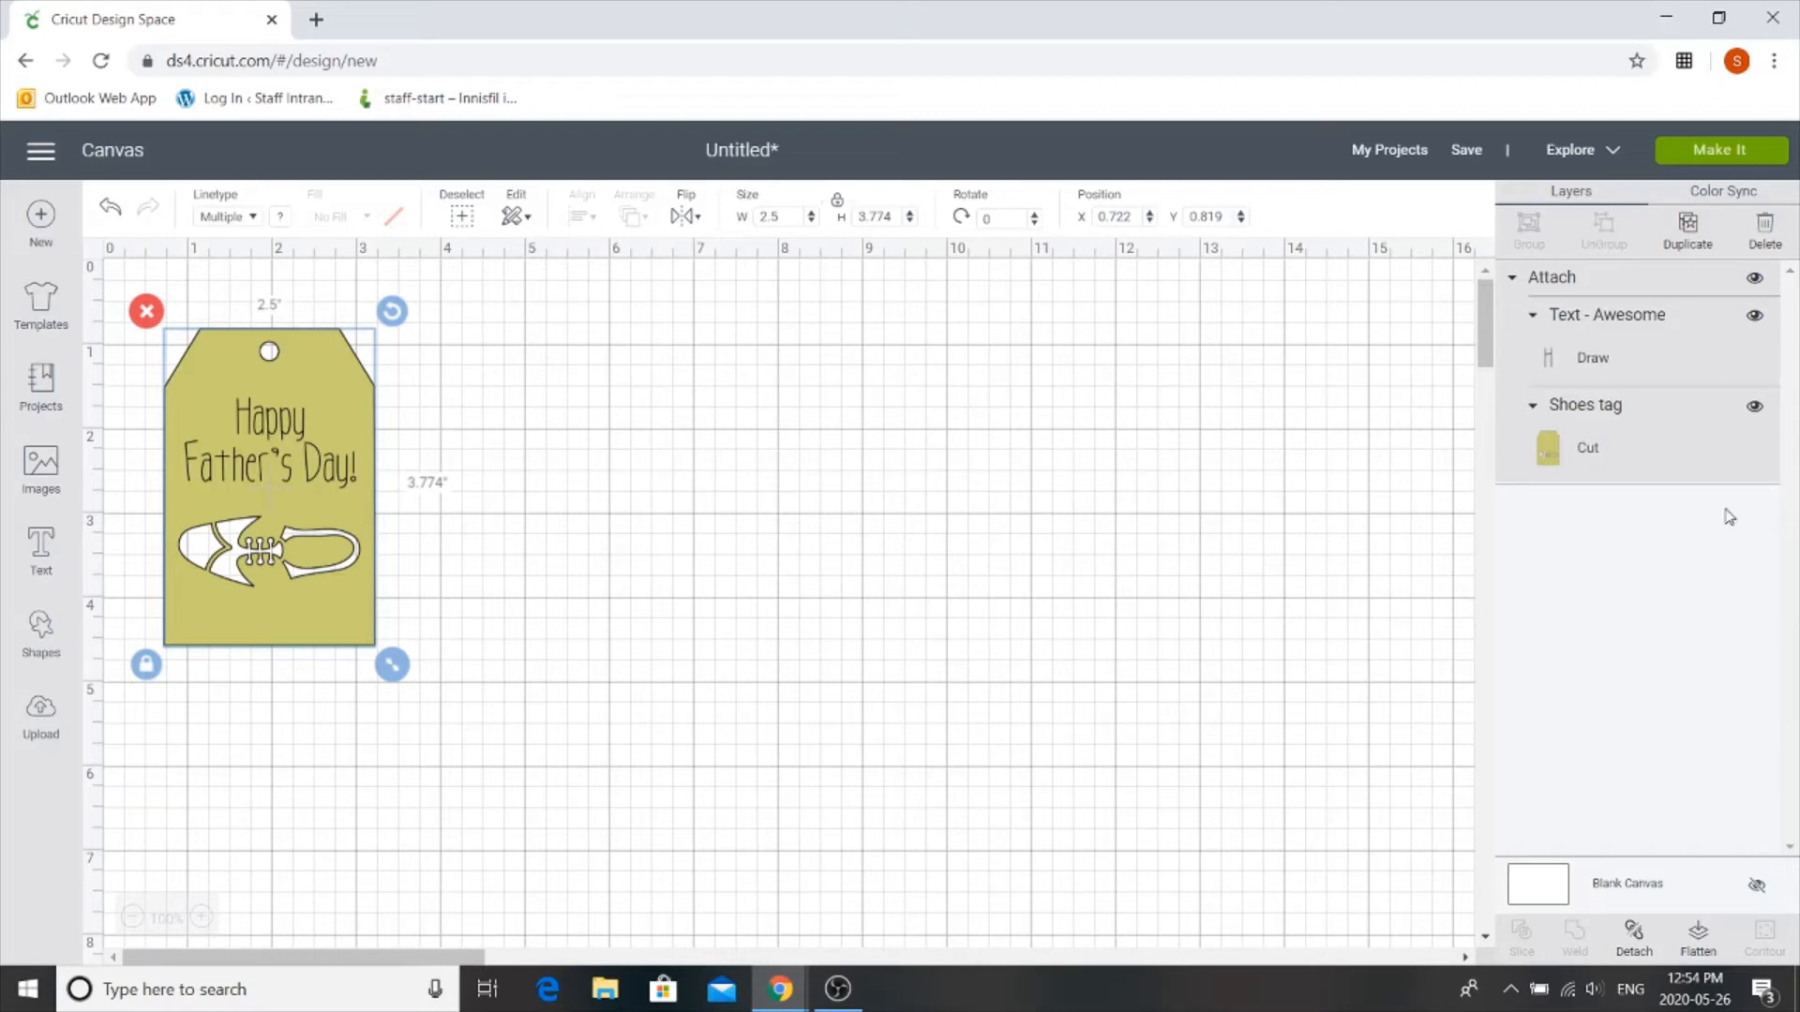
Send the design to mat preparation, apply 4 project copies, and continue to the making setup.
click(1702, 152)
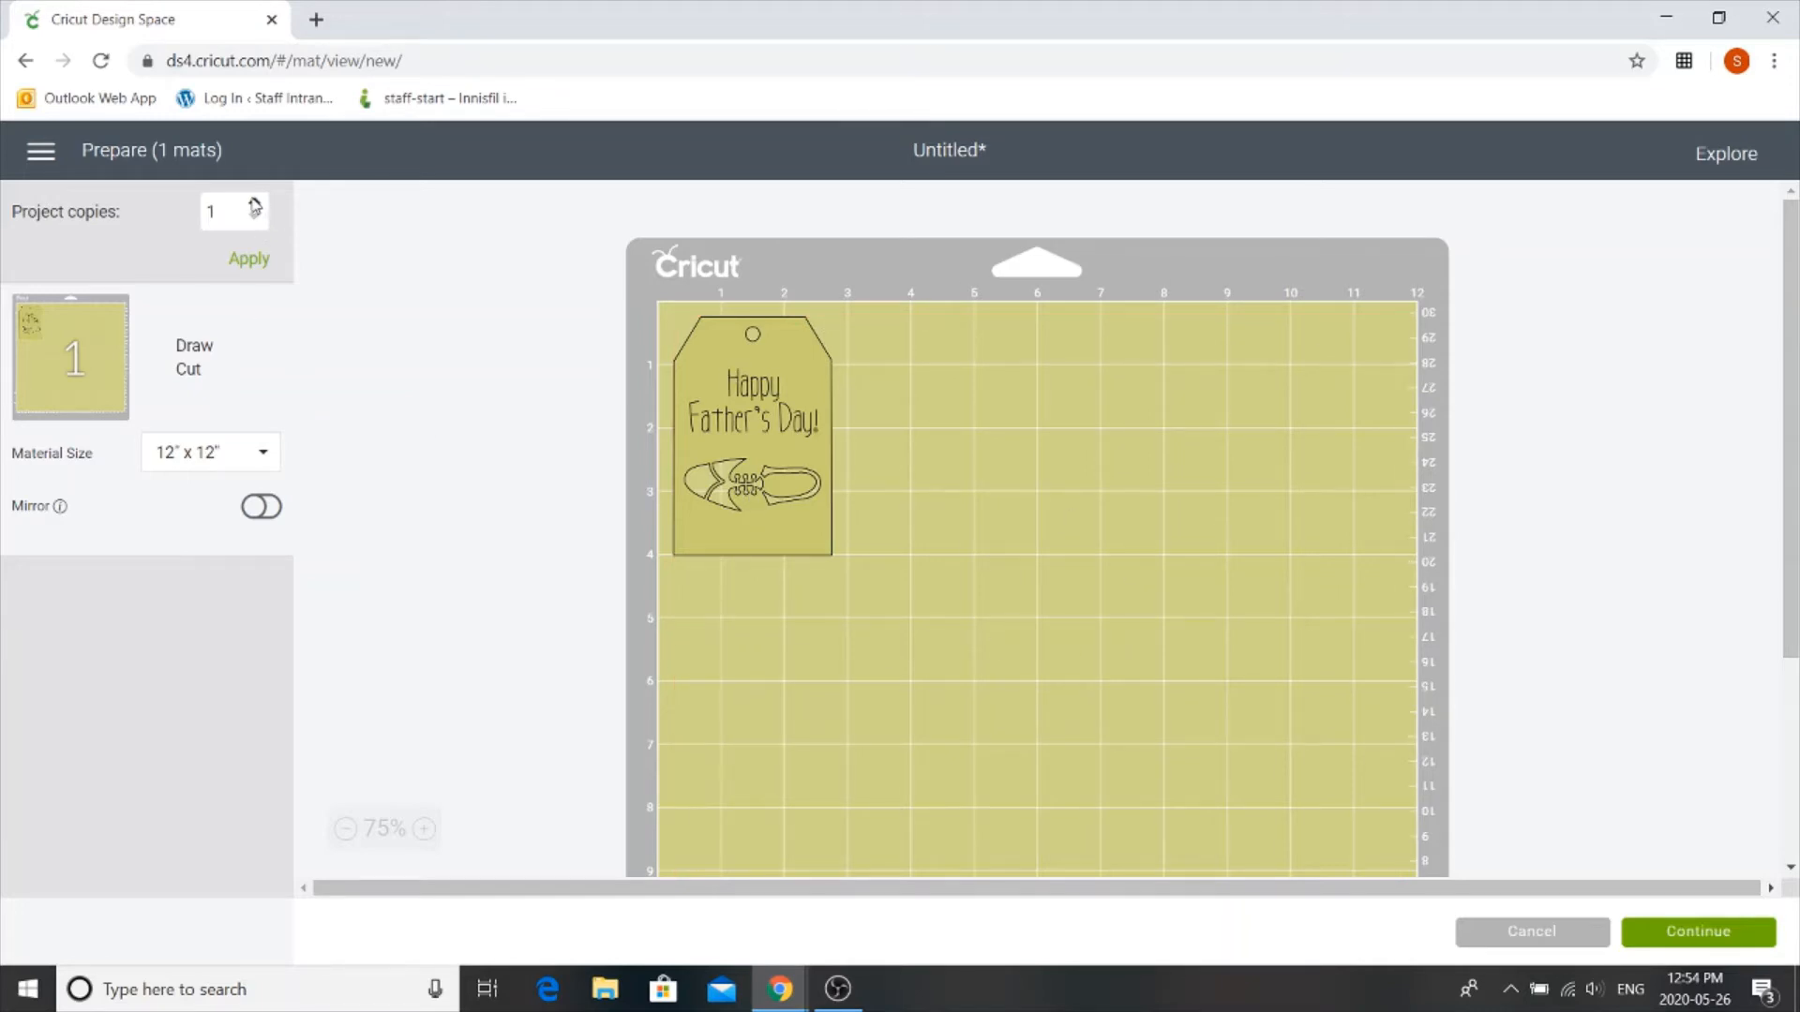
click(250, 258)
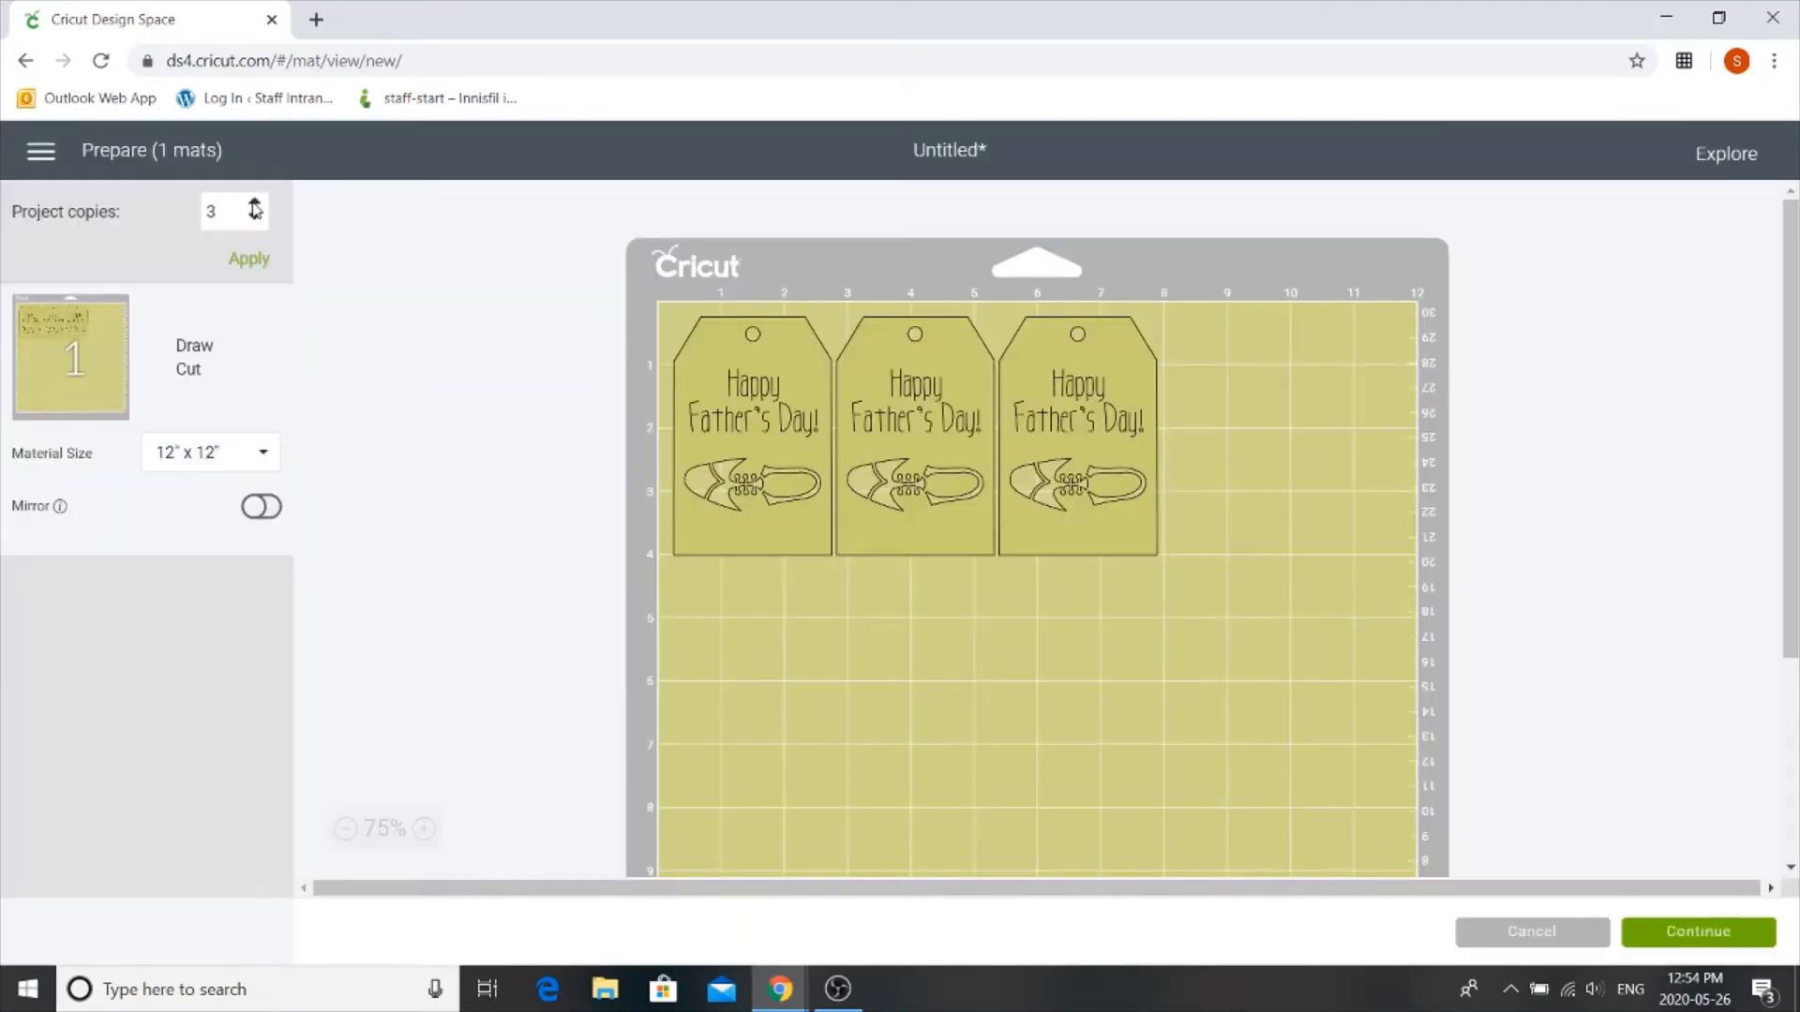
click(246, 259)
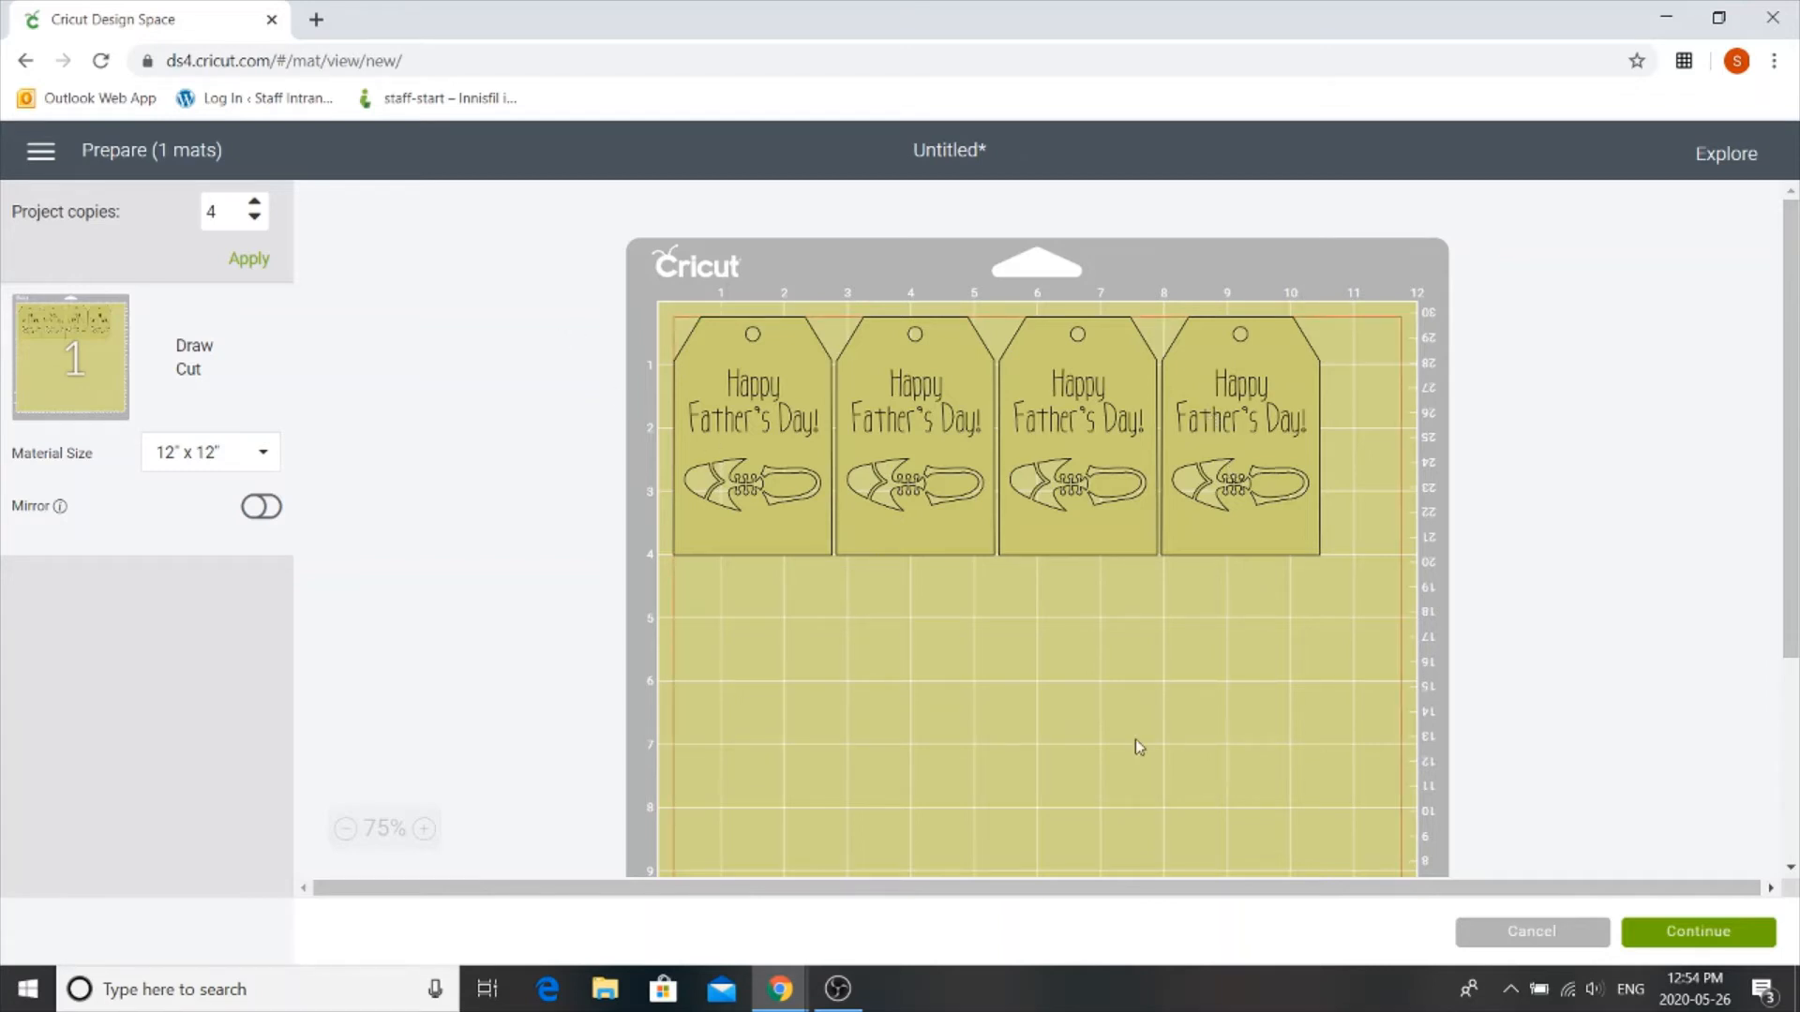
scroll(1130, 767, down, 3)
scroll(1129, 767, up, 3)
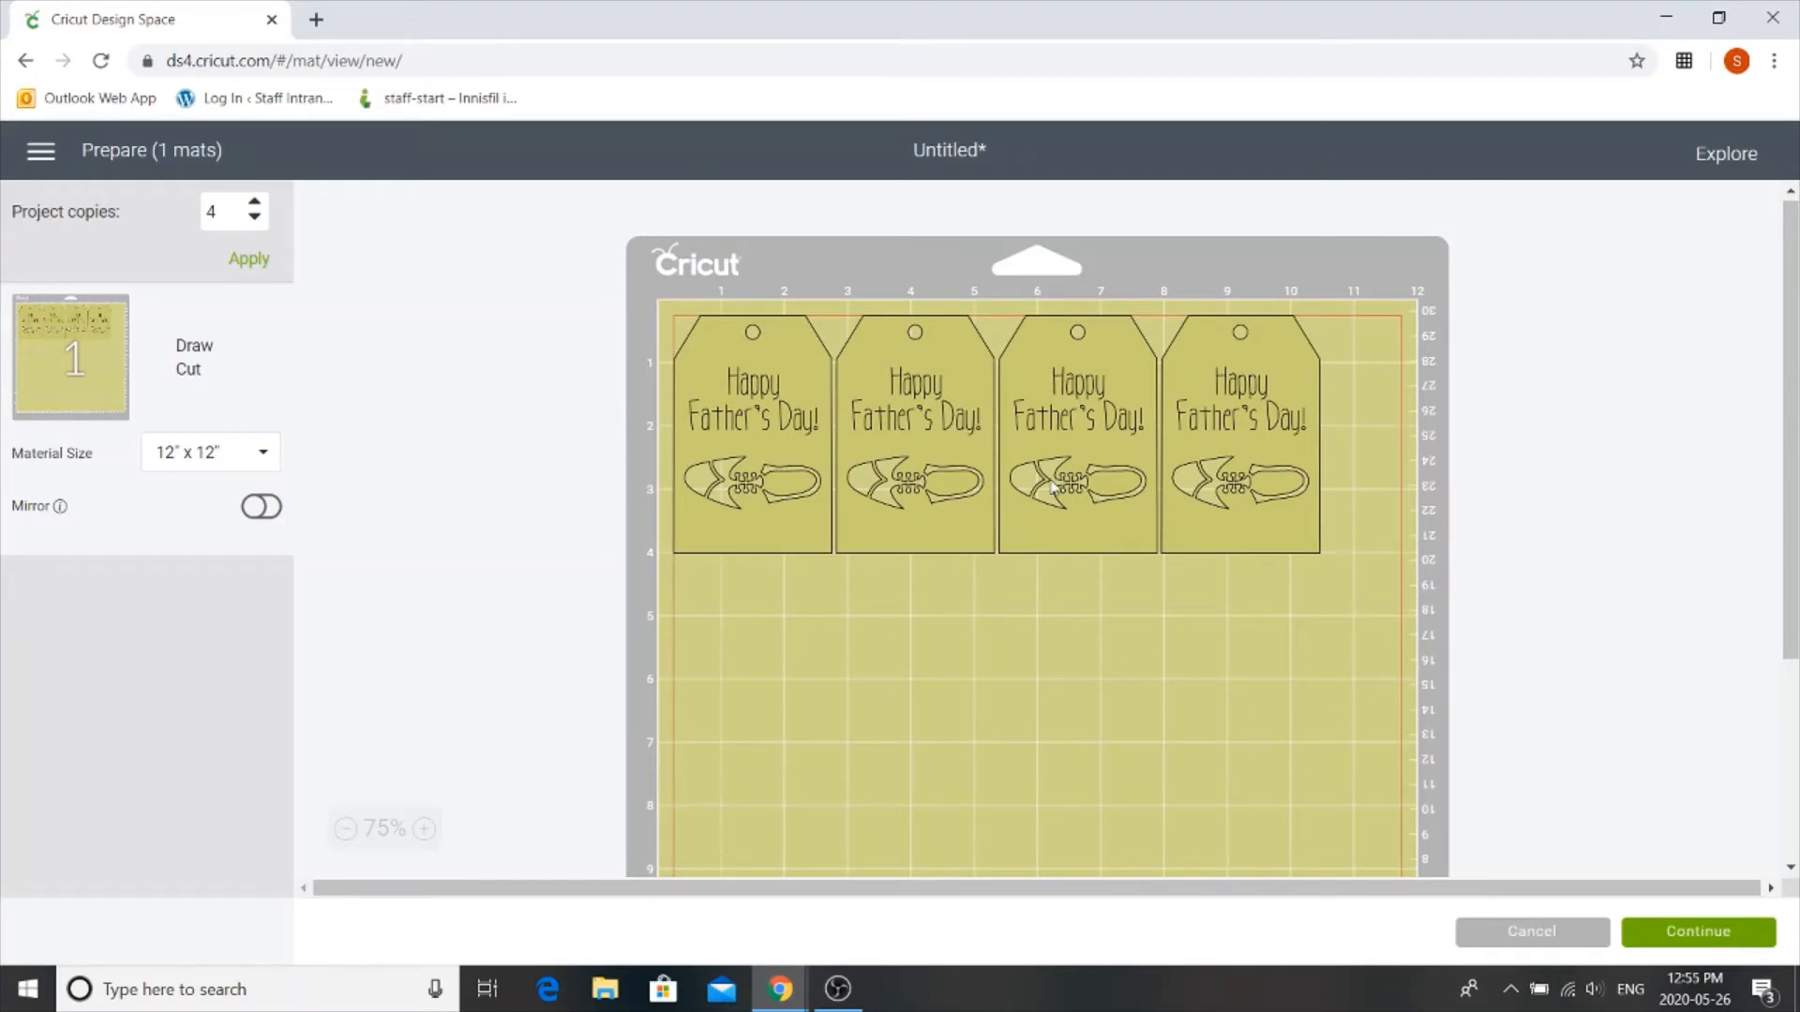
click(1660, 940)
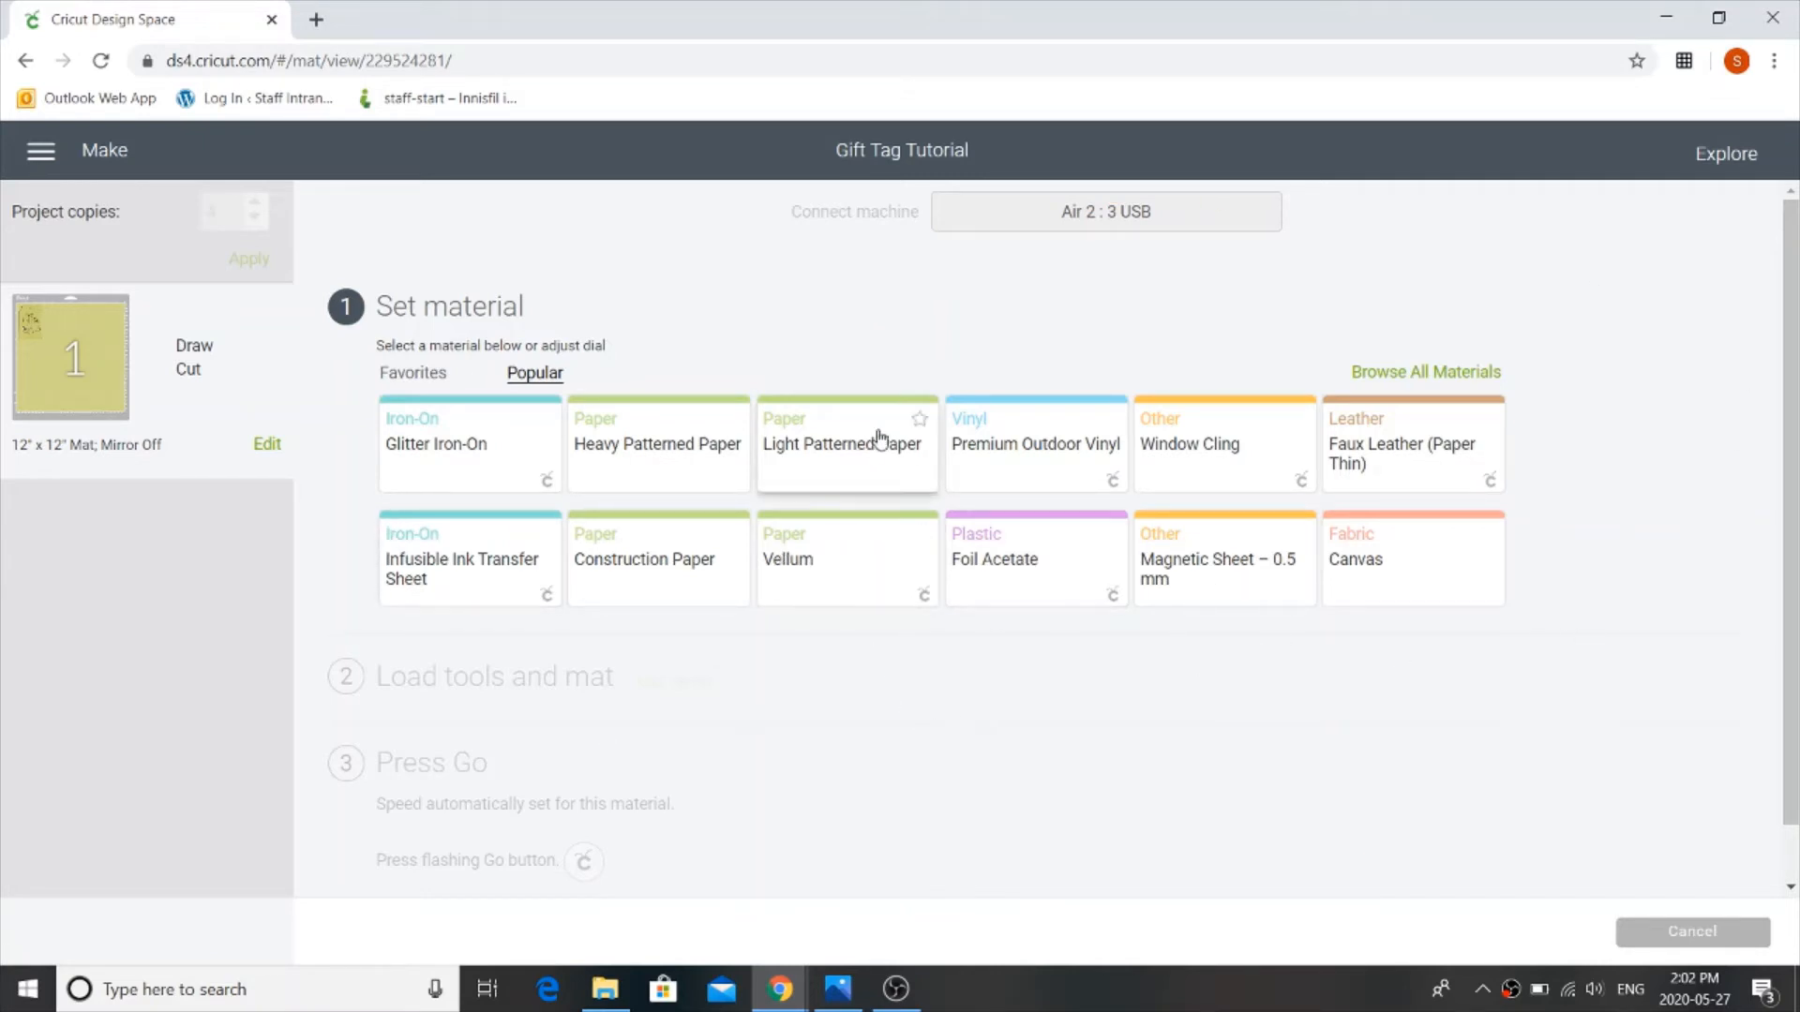
Search all materials for cardstock and set the cutting material to Medium Cardstock – 80 lb (216 gsm).
click(1435, 379)
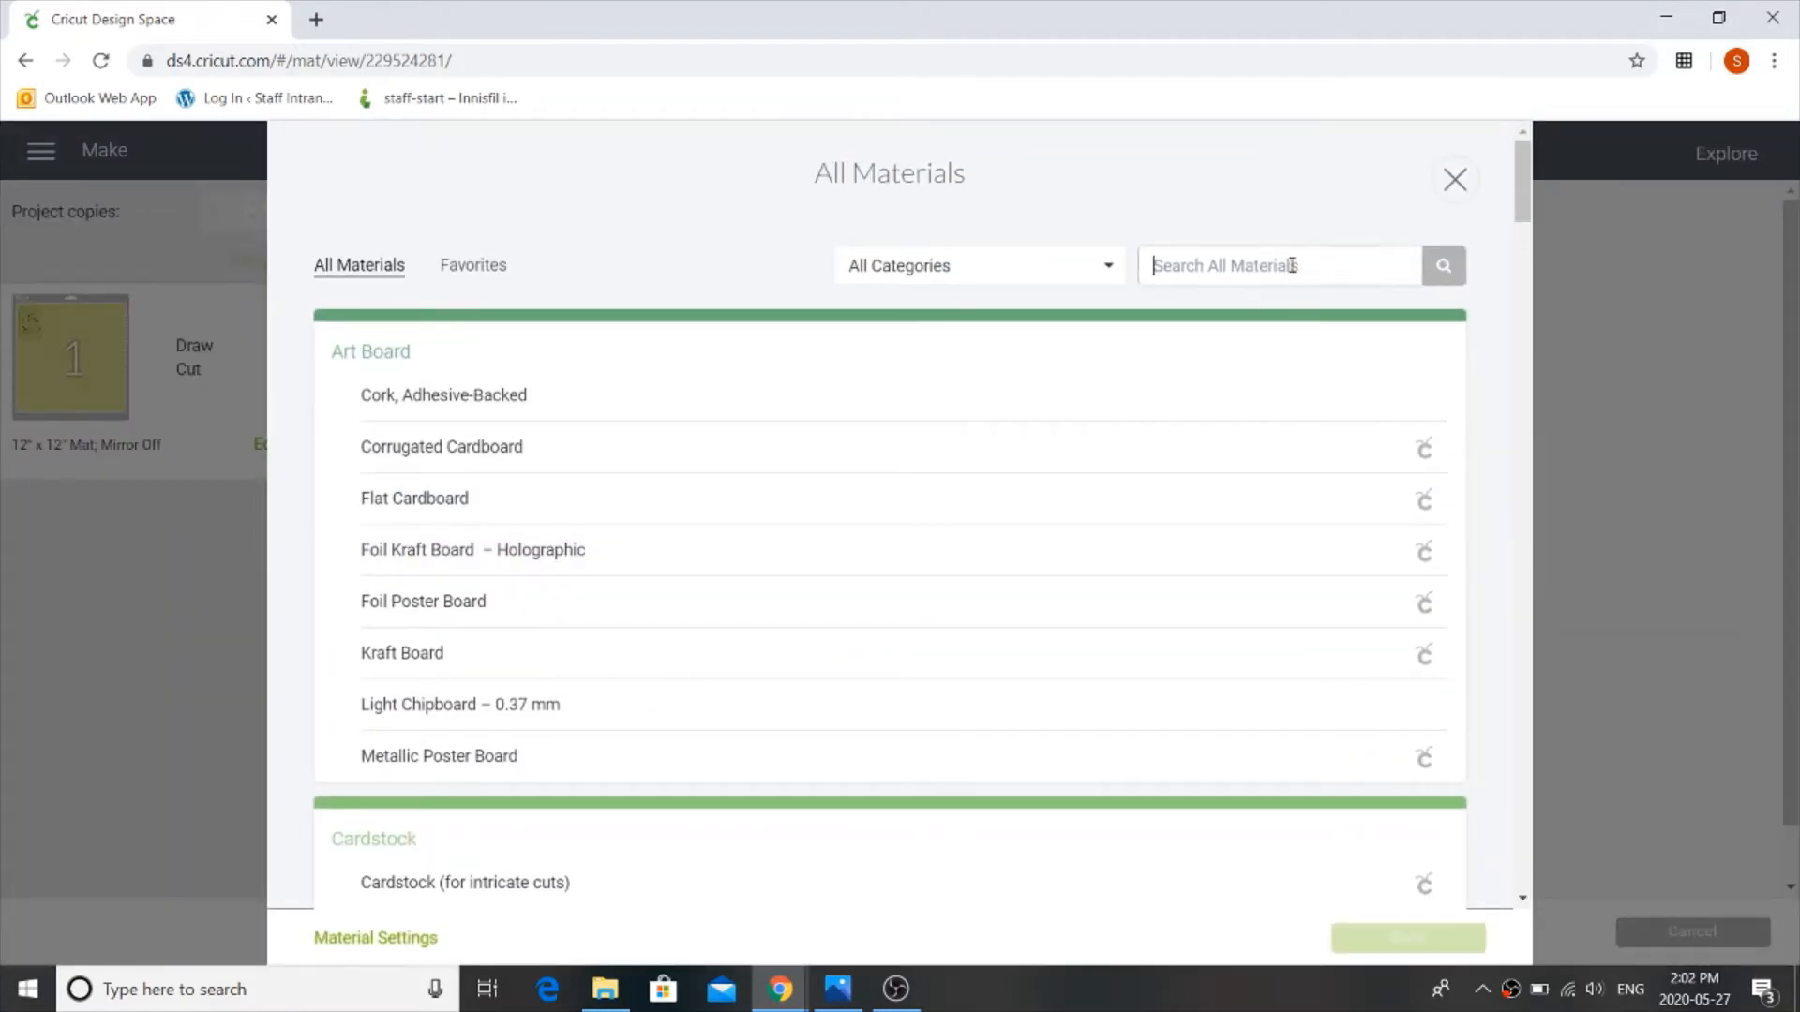
text(cardstock)
key(Return)
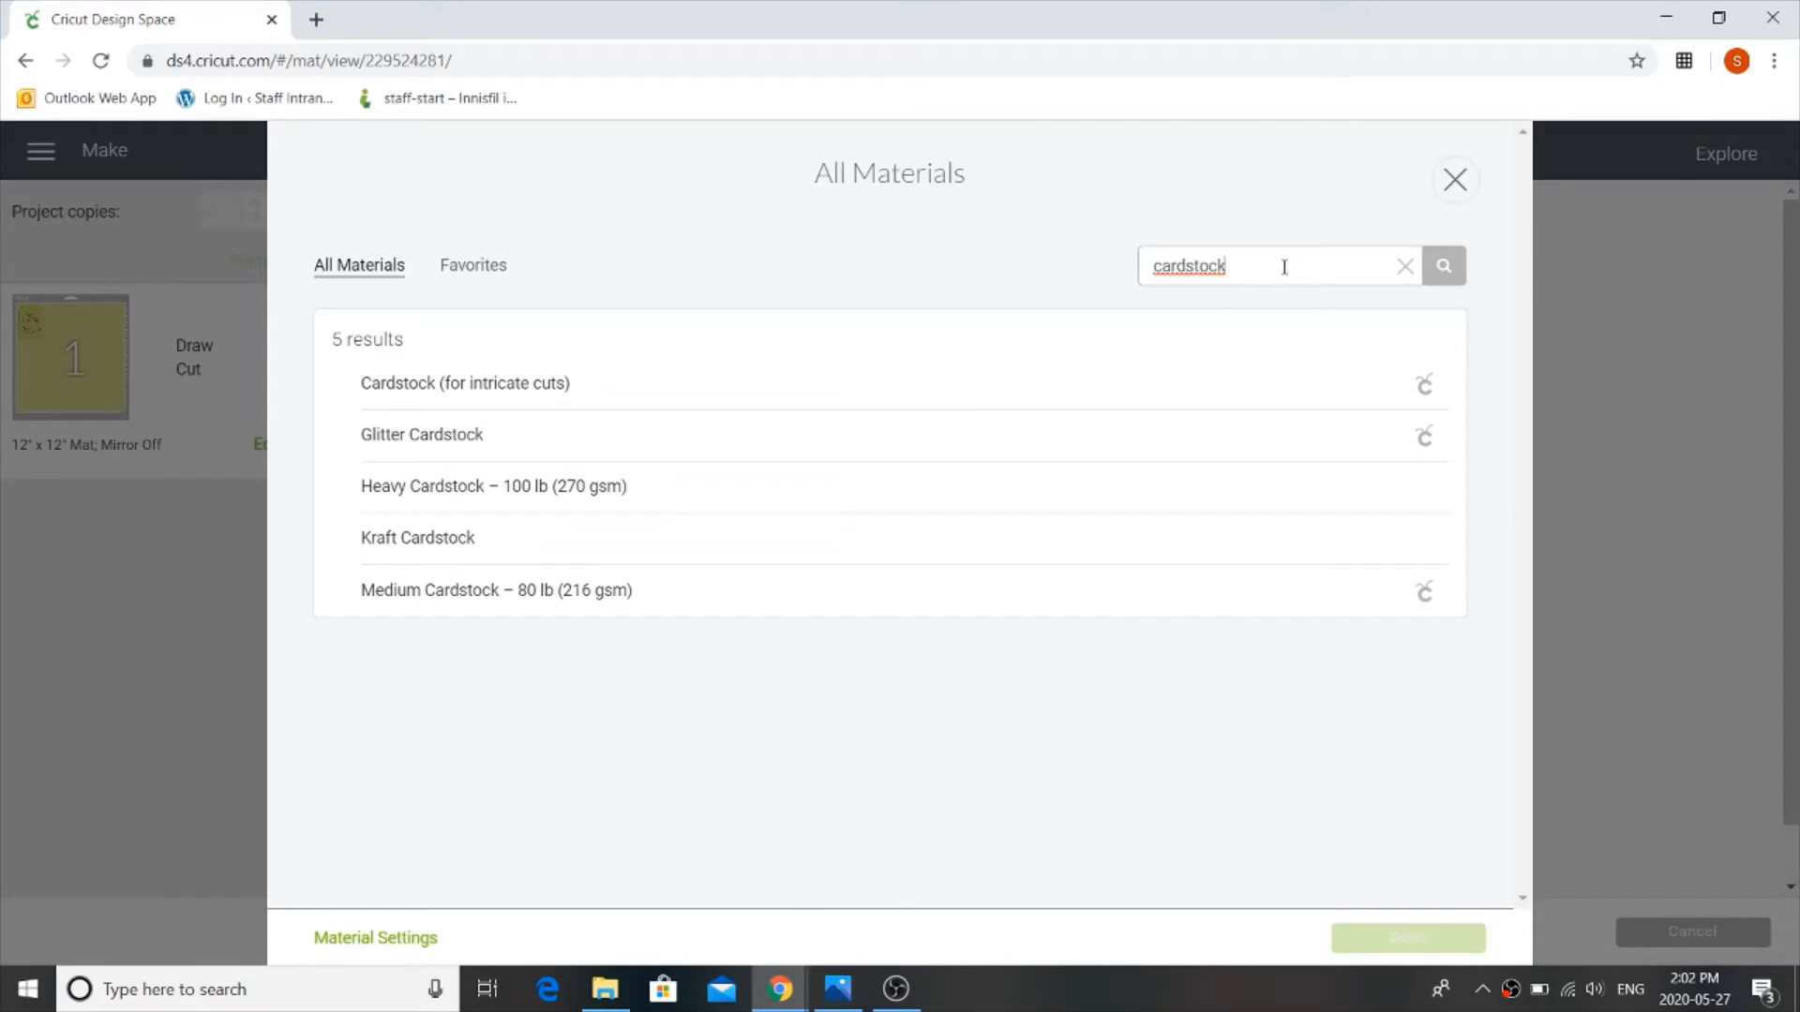
click(486, 588)
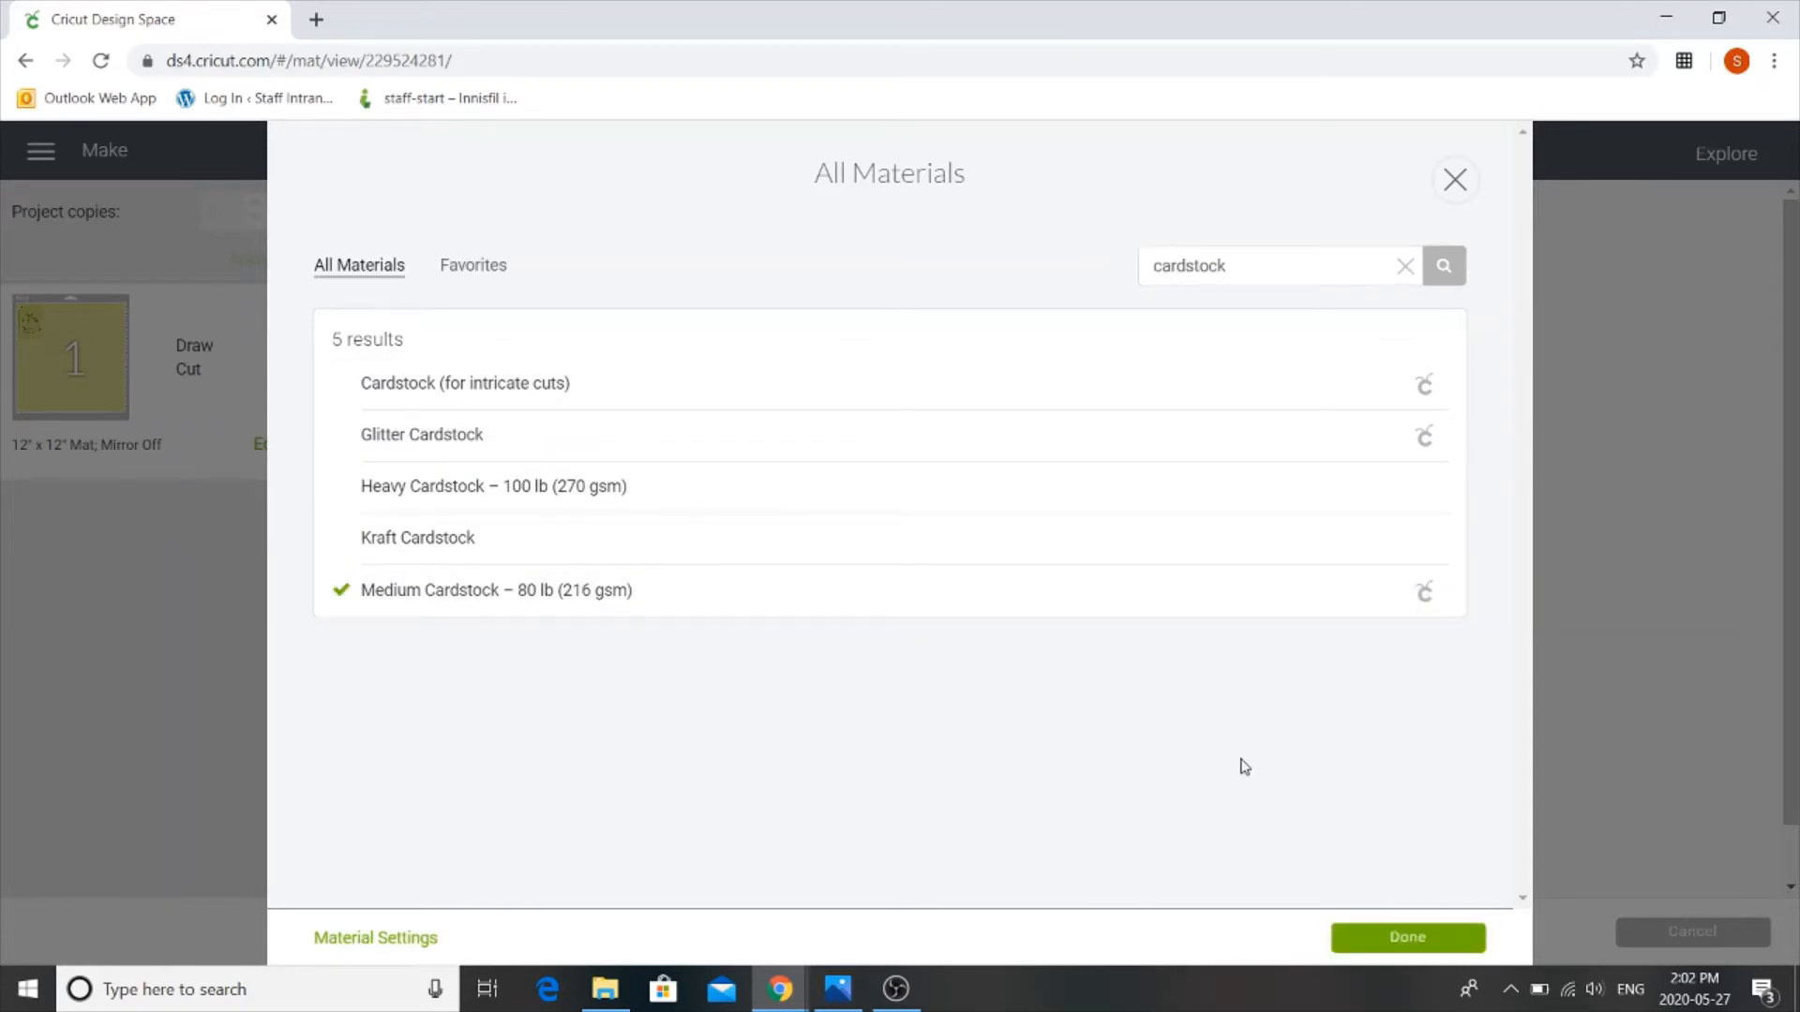
click(1406, 937)
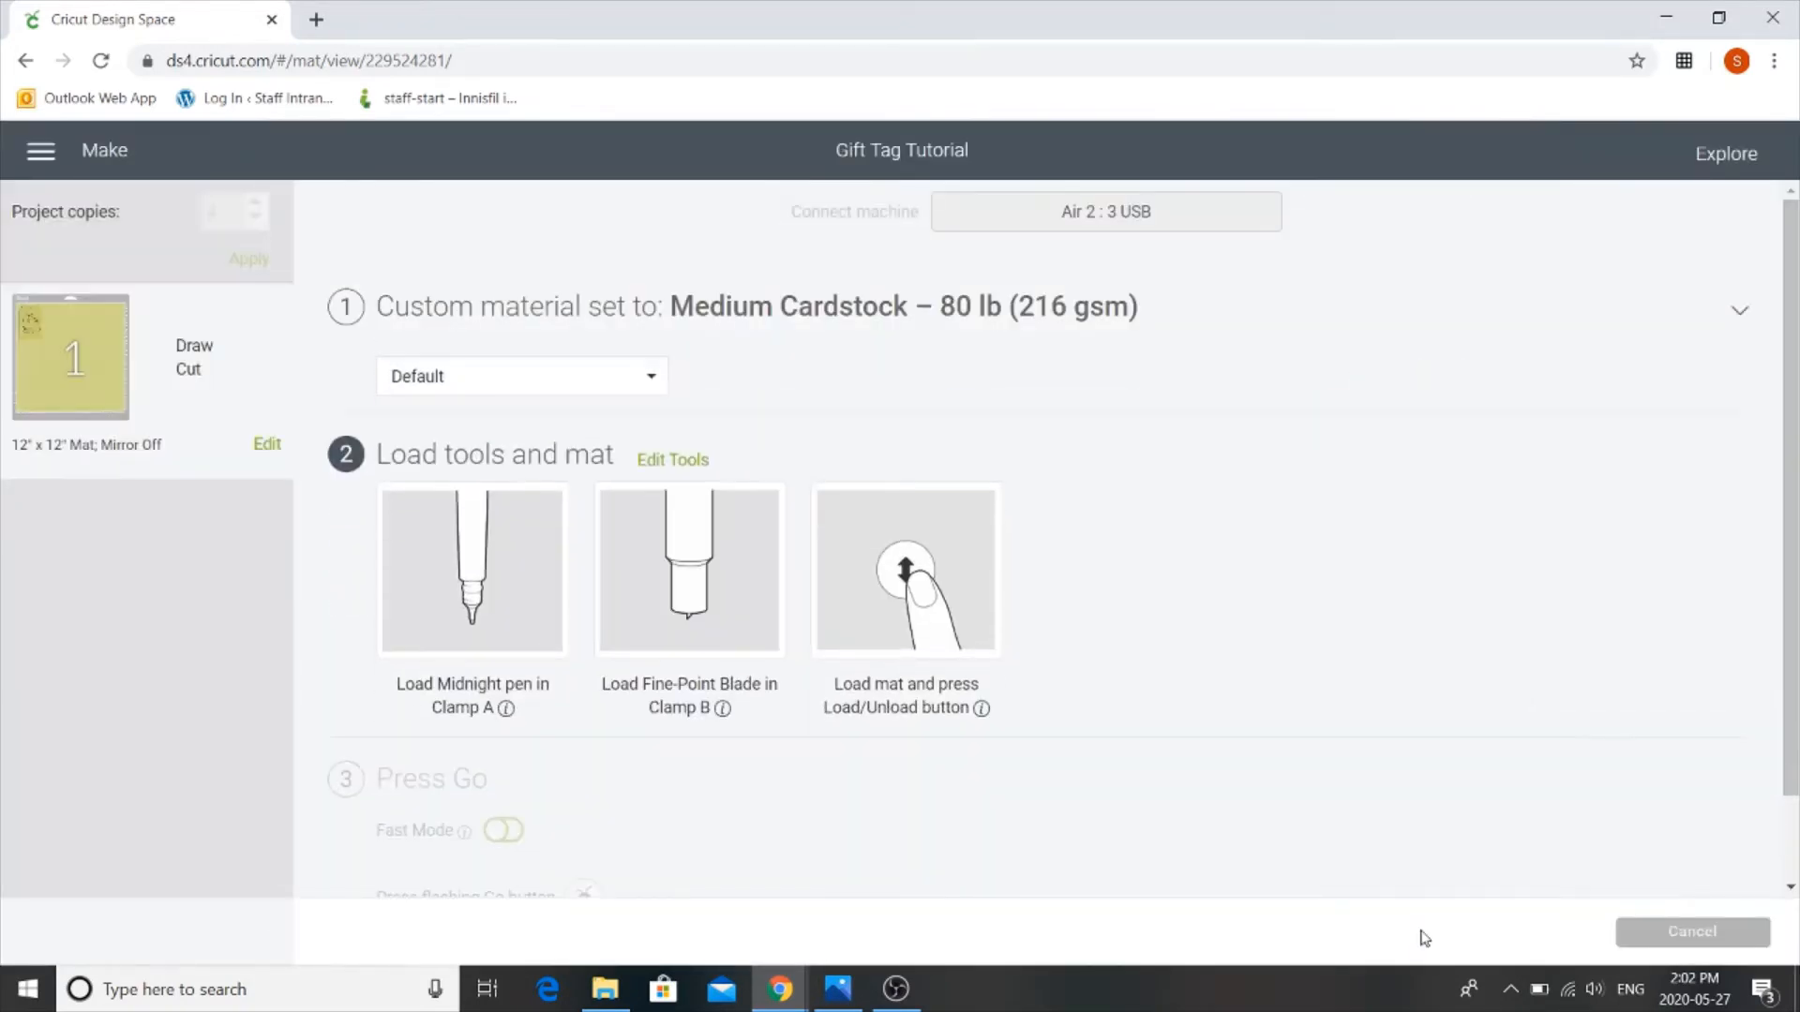
scroll(950, 811, down, 1)
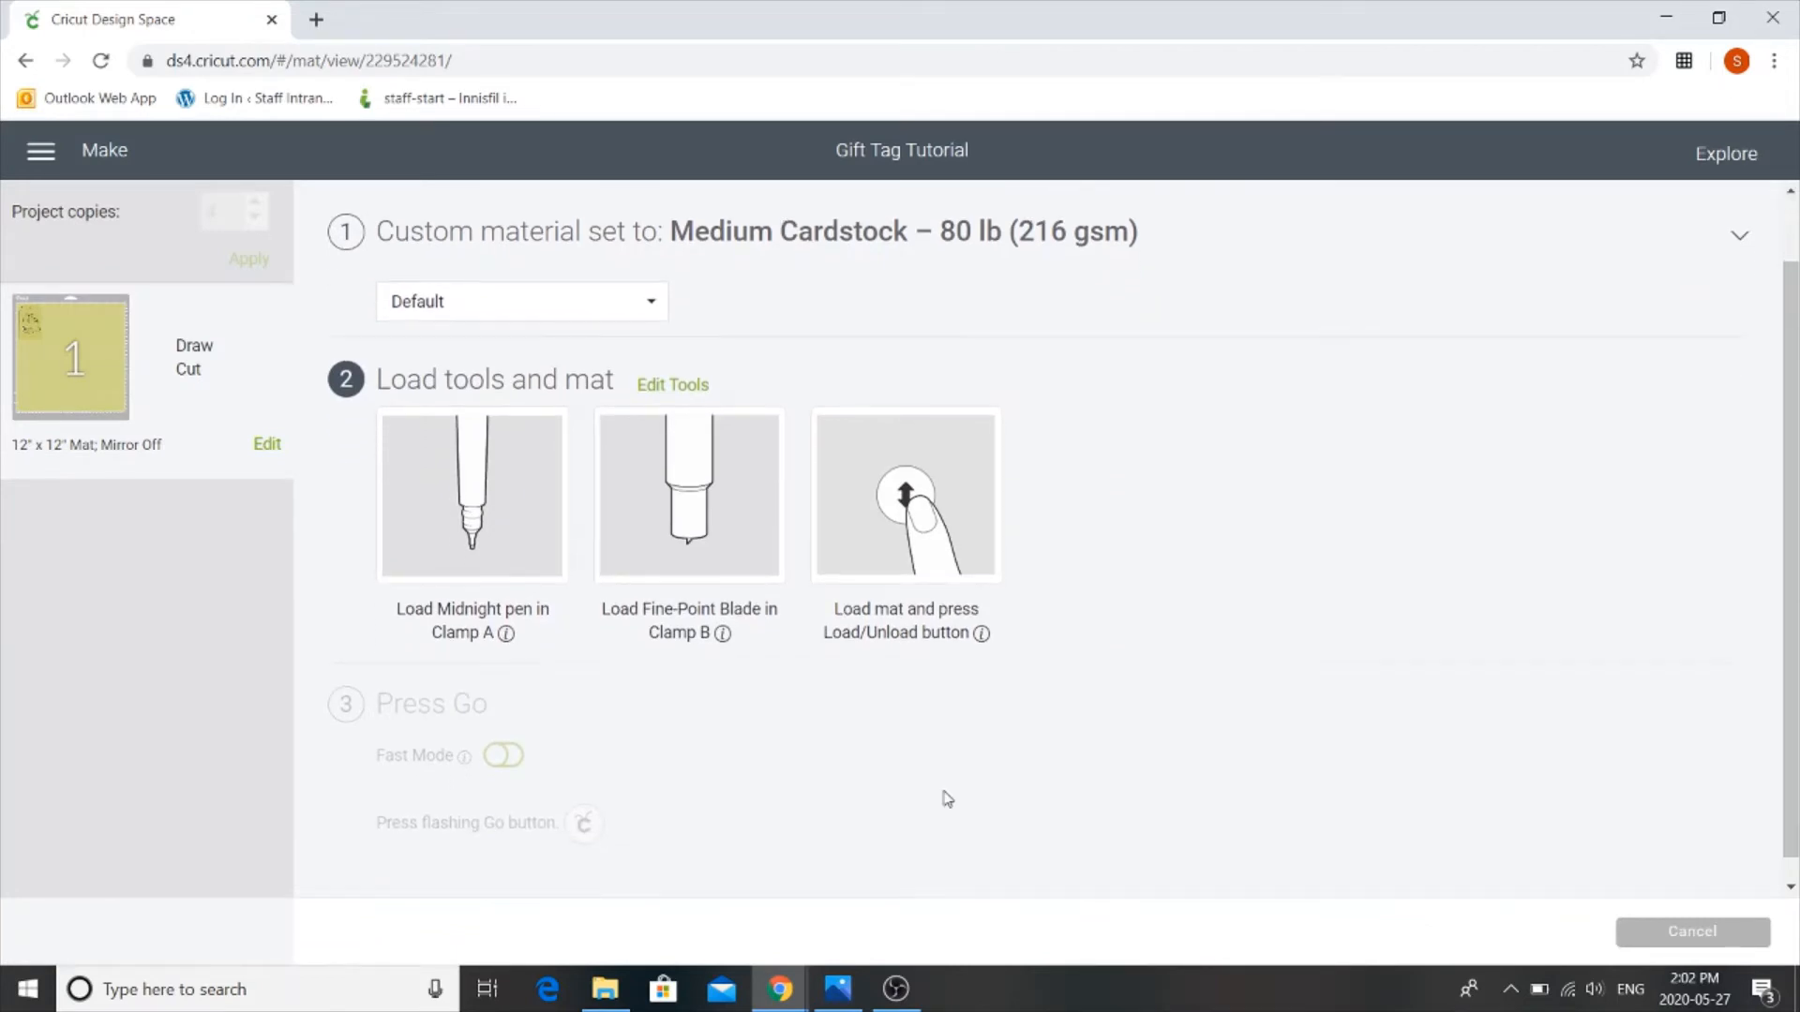